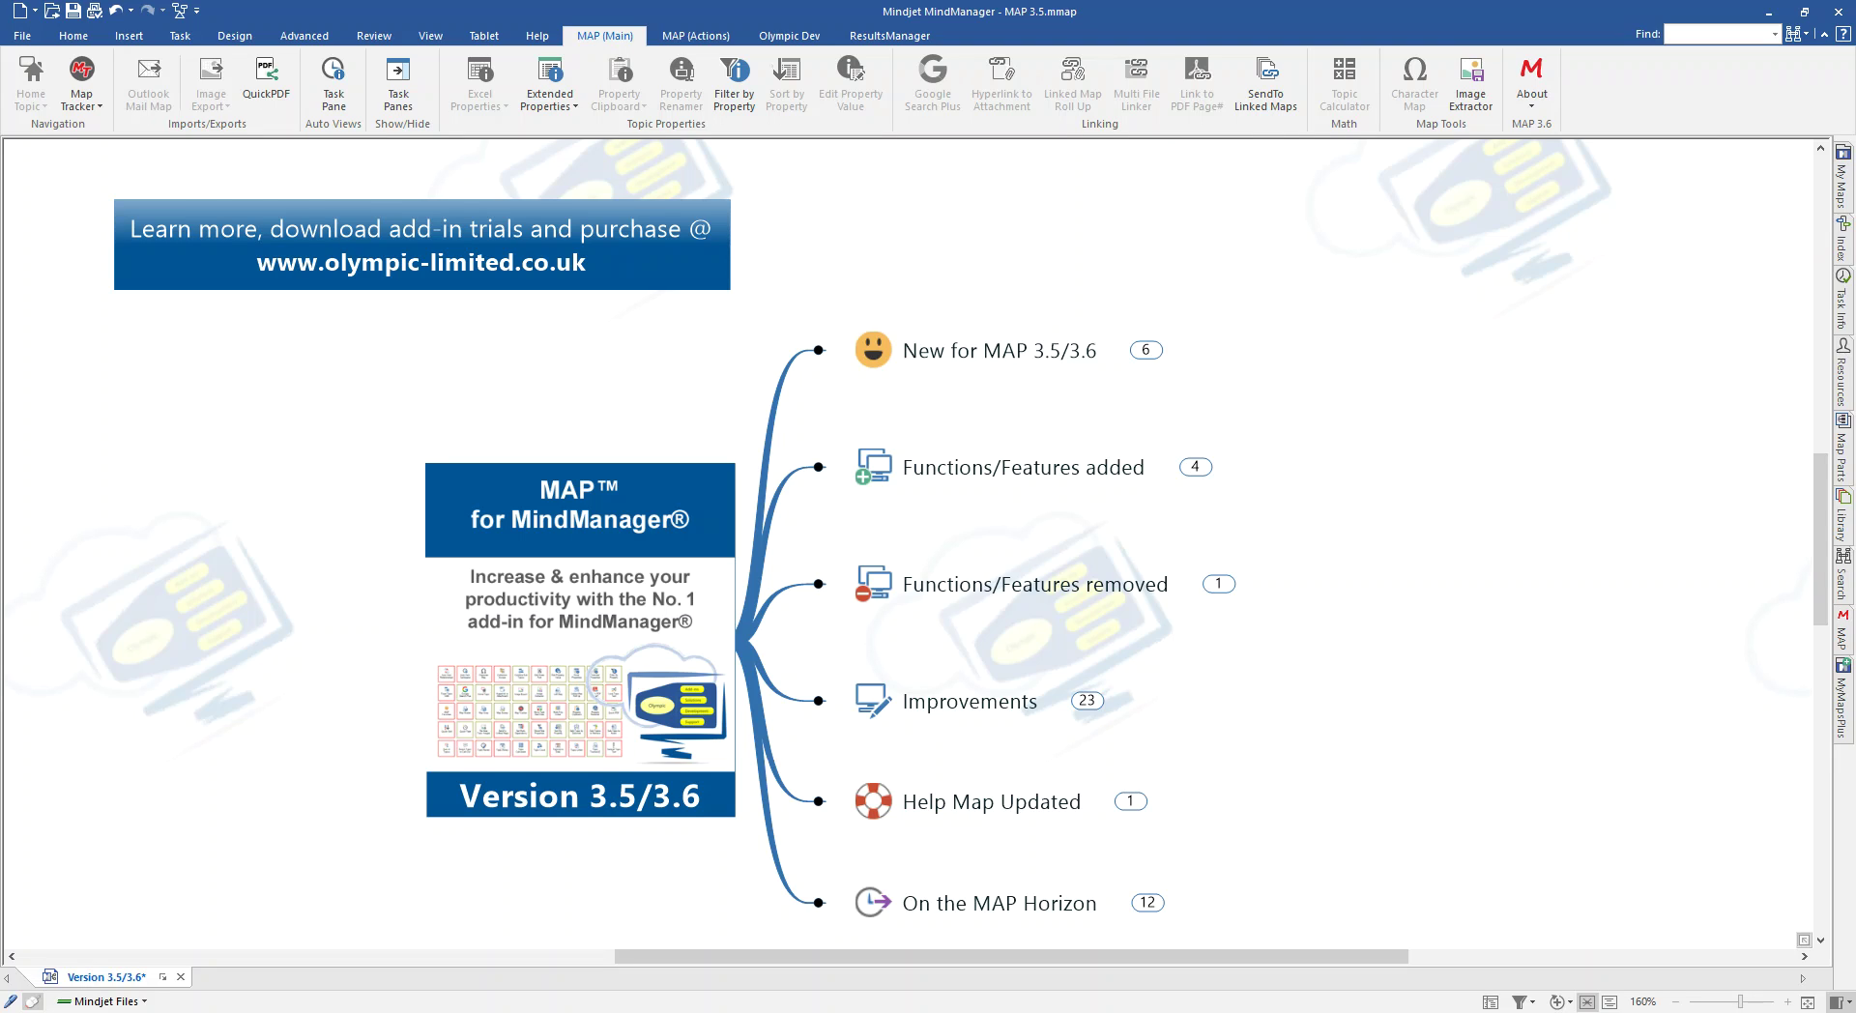
Expand New for MAP 3.5/3.6 and its New Functions branch to view the features.
{"action": "left_click", "coordinate": [1146, 350]}
{"action": "left_click_drag", "start_coordinate": [1363, 505], "coordinate": [1150, 506]}
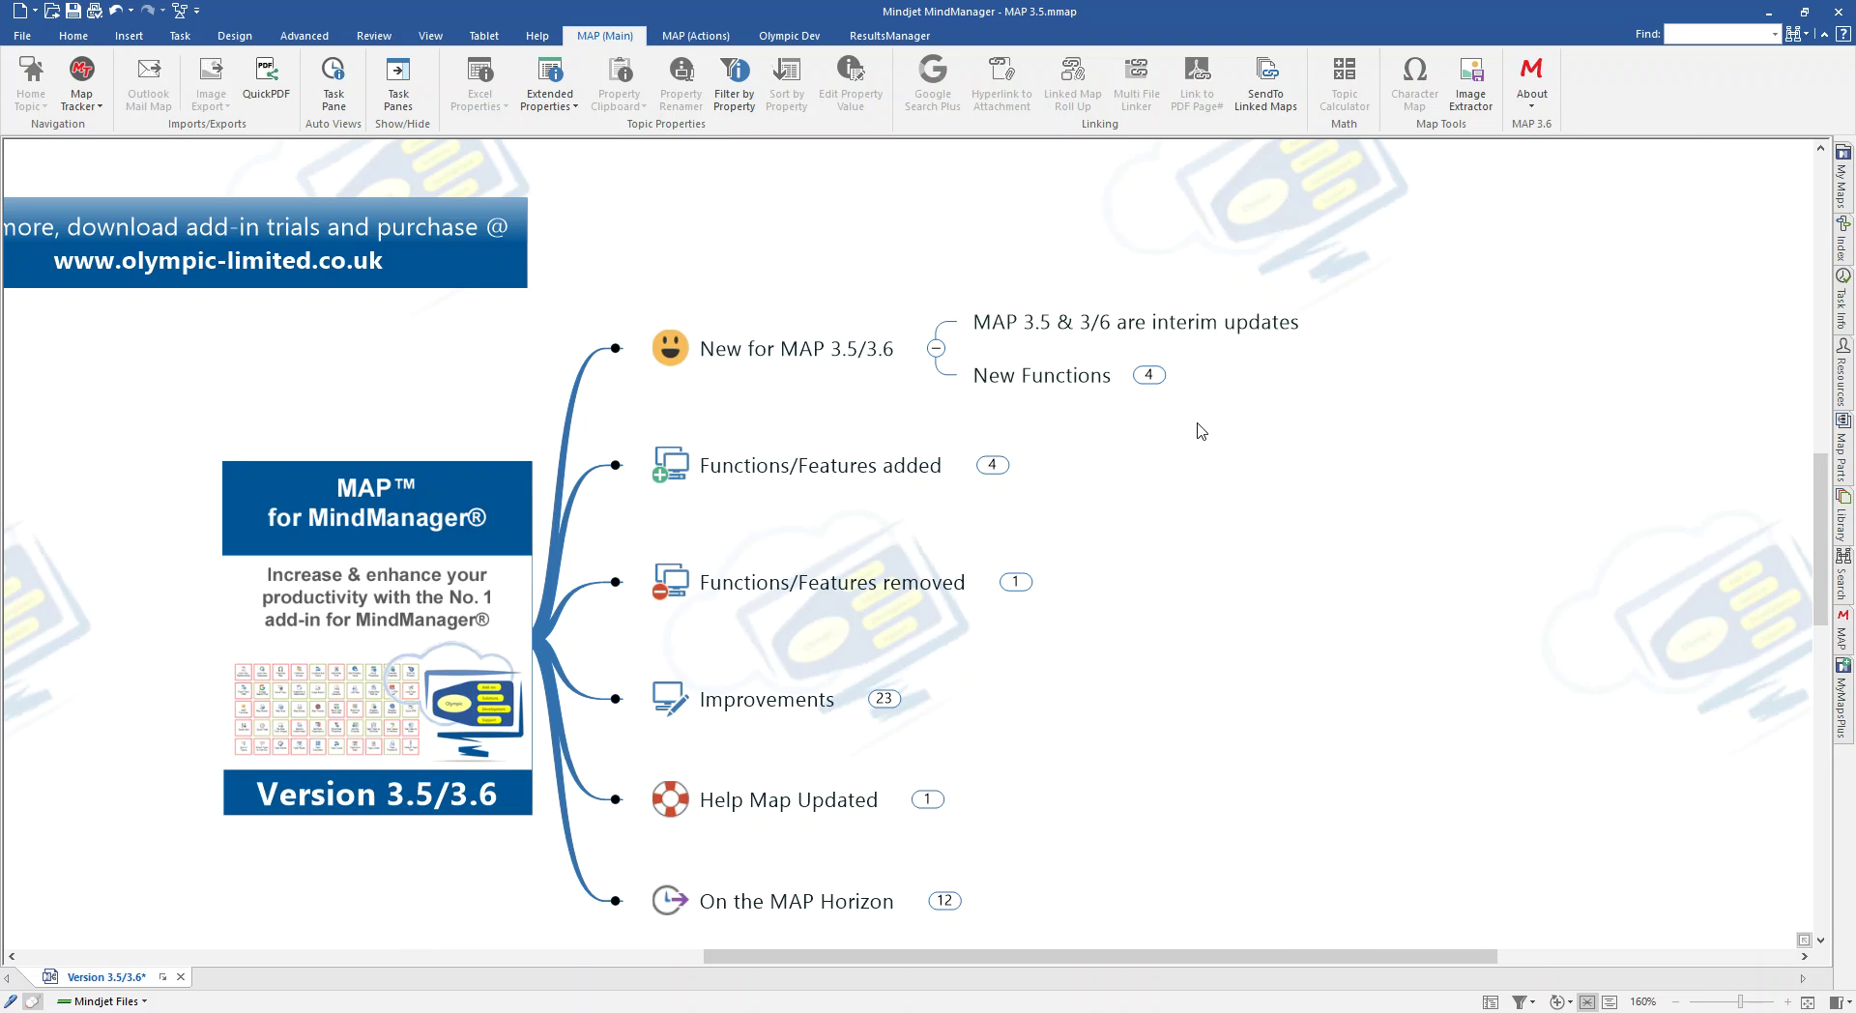
{"action": "left_click", "coordinate": [1148, 375]}
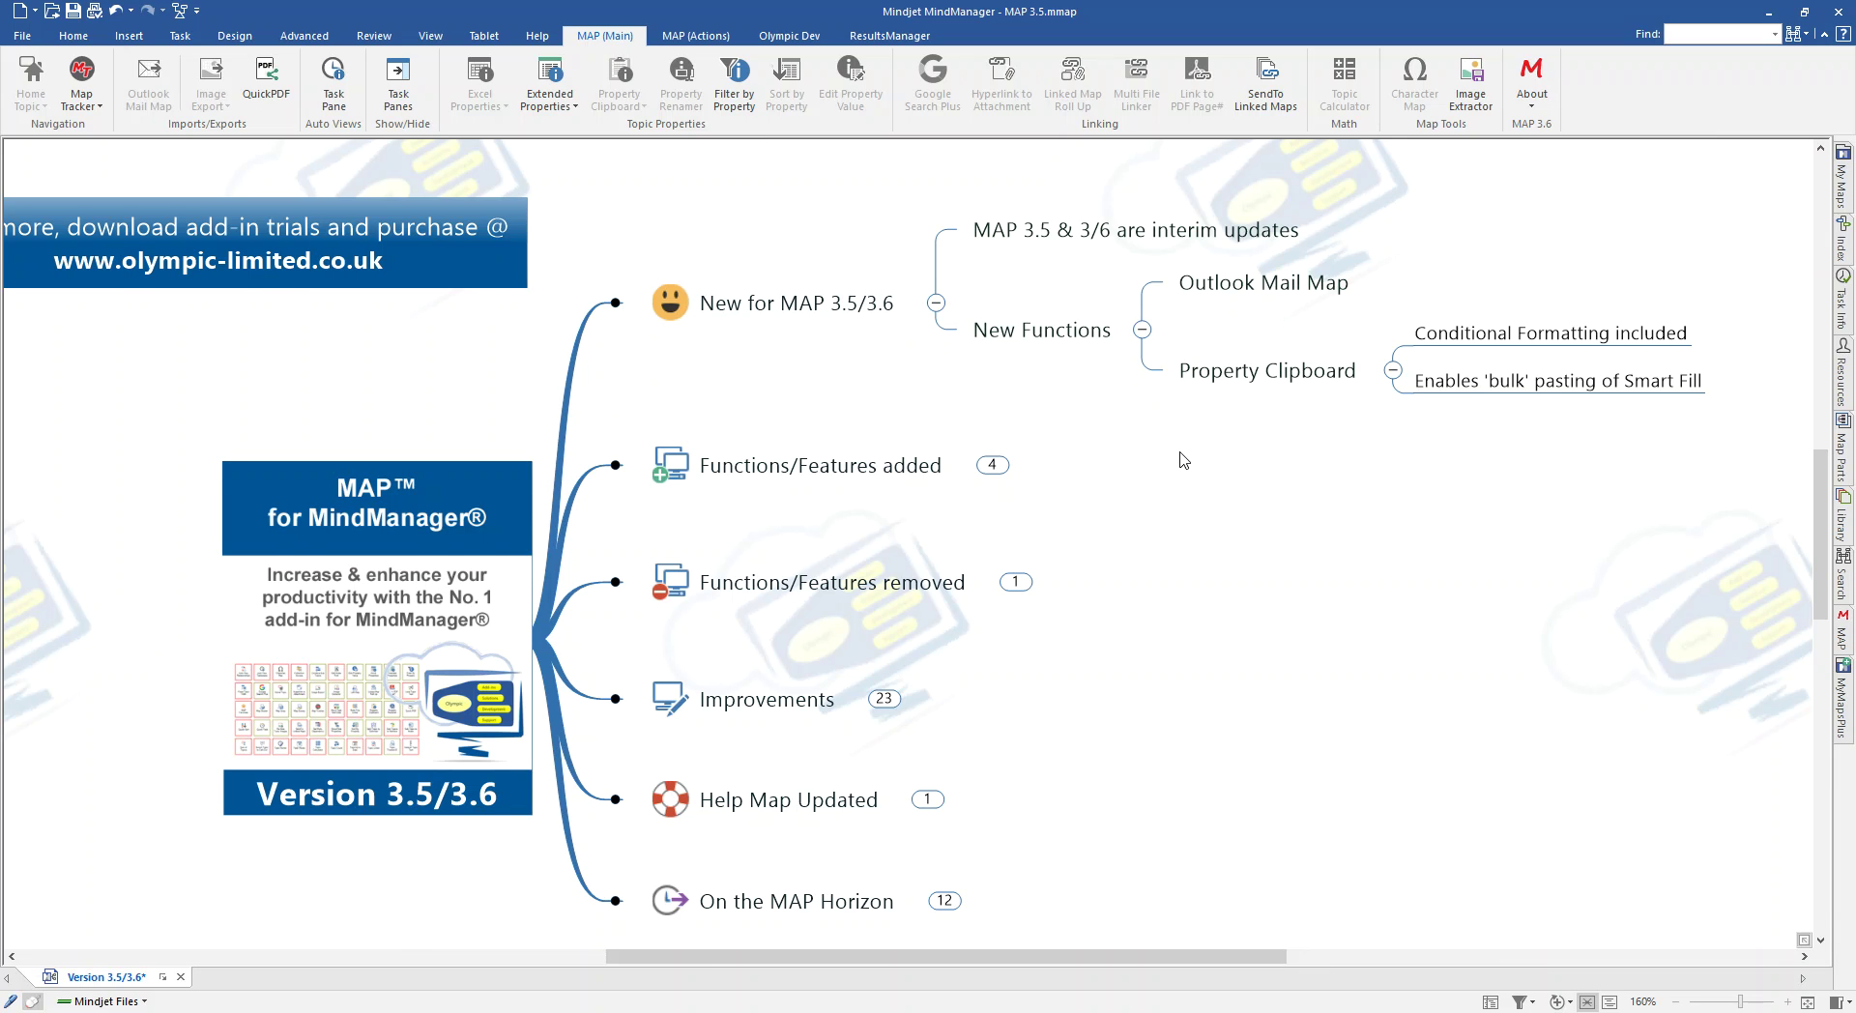
{"action": "left_click_drag", "start_coordinate": [1184, 460], "coordinate": [1056, 519]}
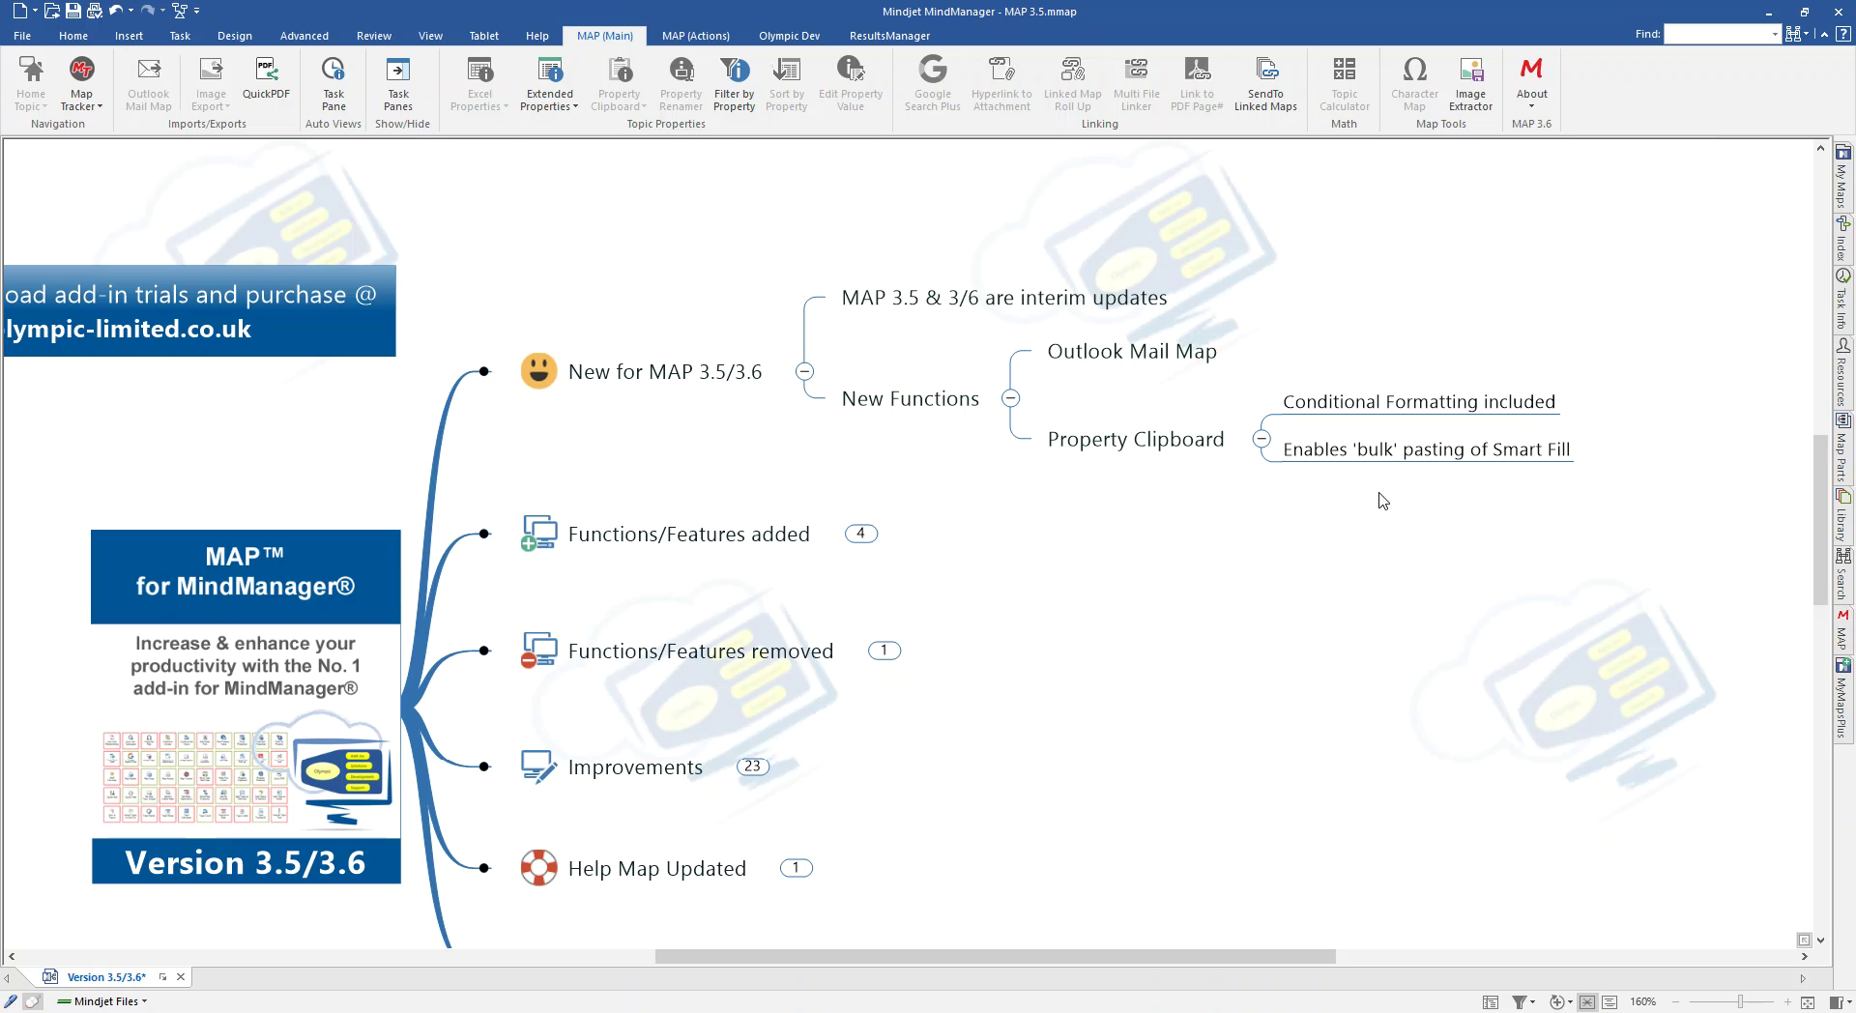
Collapse Property Clipboard, New Functions and New for MAP 3.5/3.6, then expand Functions/Features added.
{"action": "left_click", "coordinate": [1261, 441]}
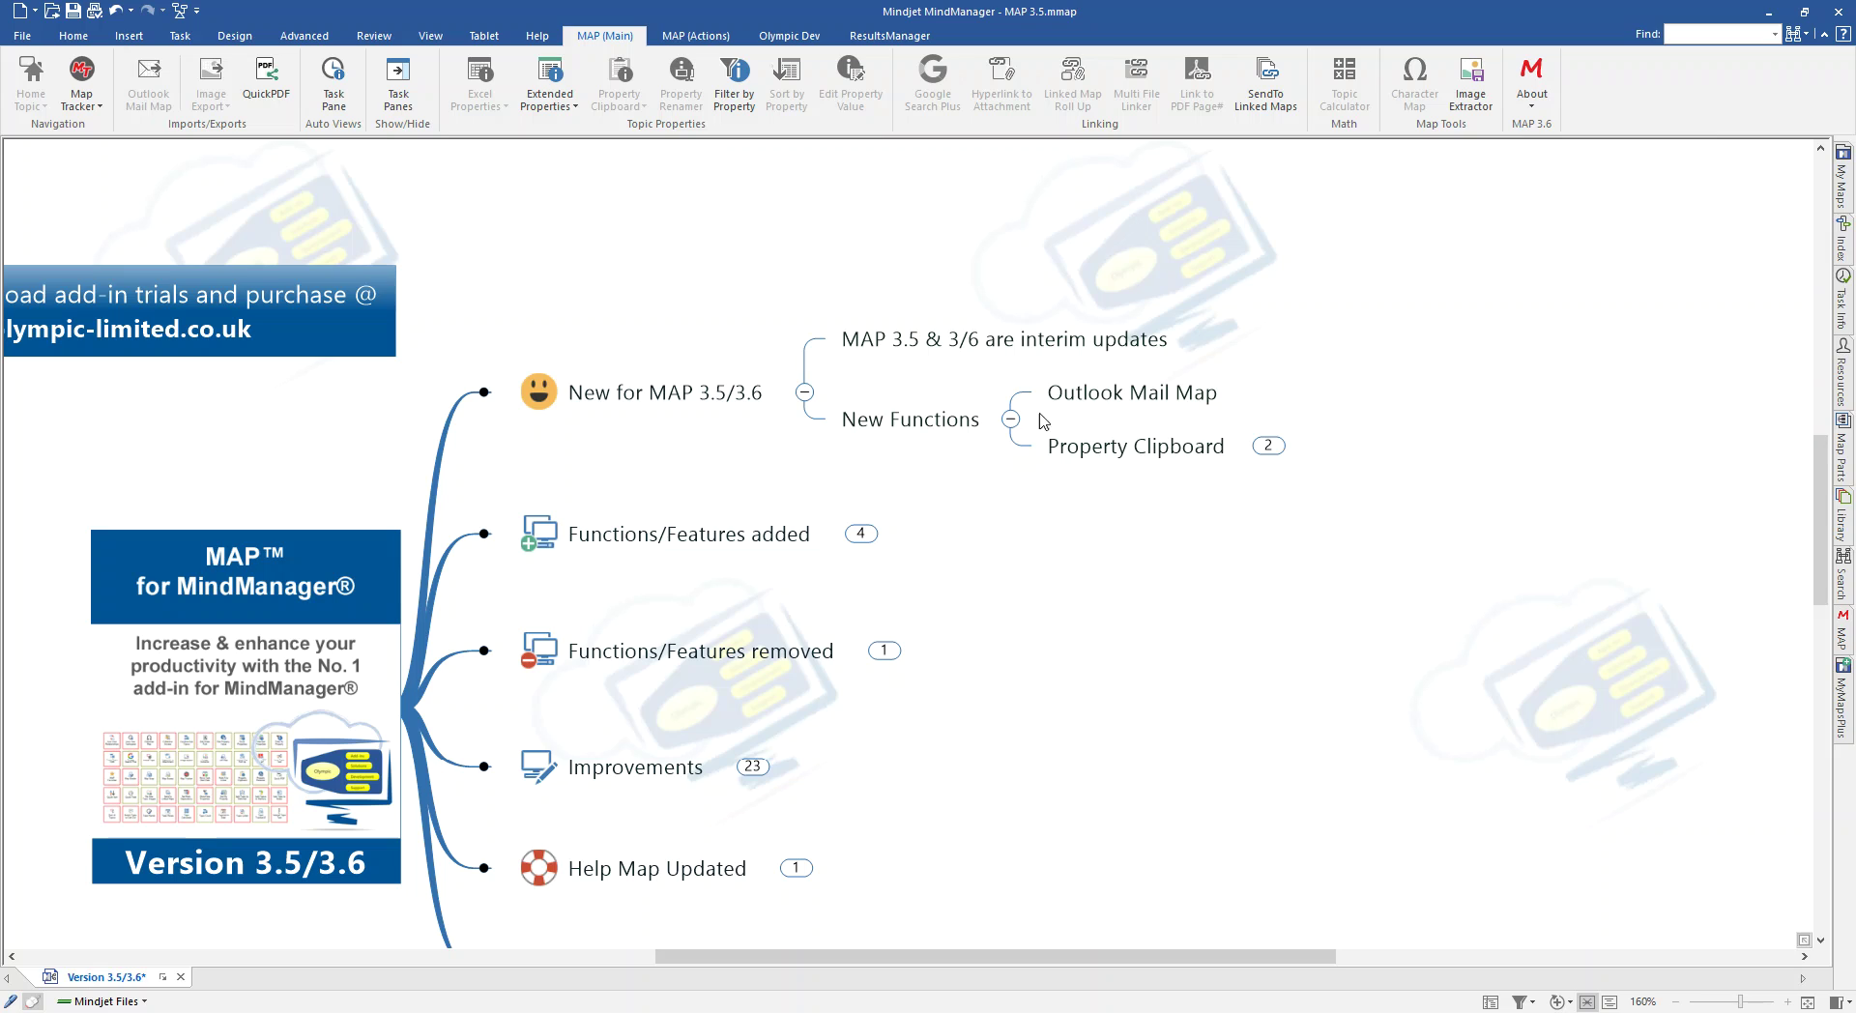
{"action": "left_click", "coordinate": [1010, 421]}
{"action": "left_click", "coordinate": [805, 416]}
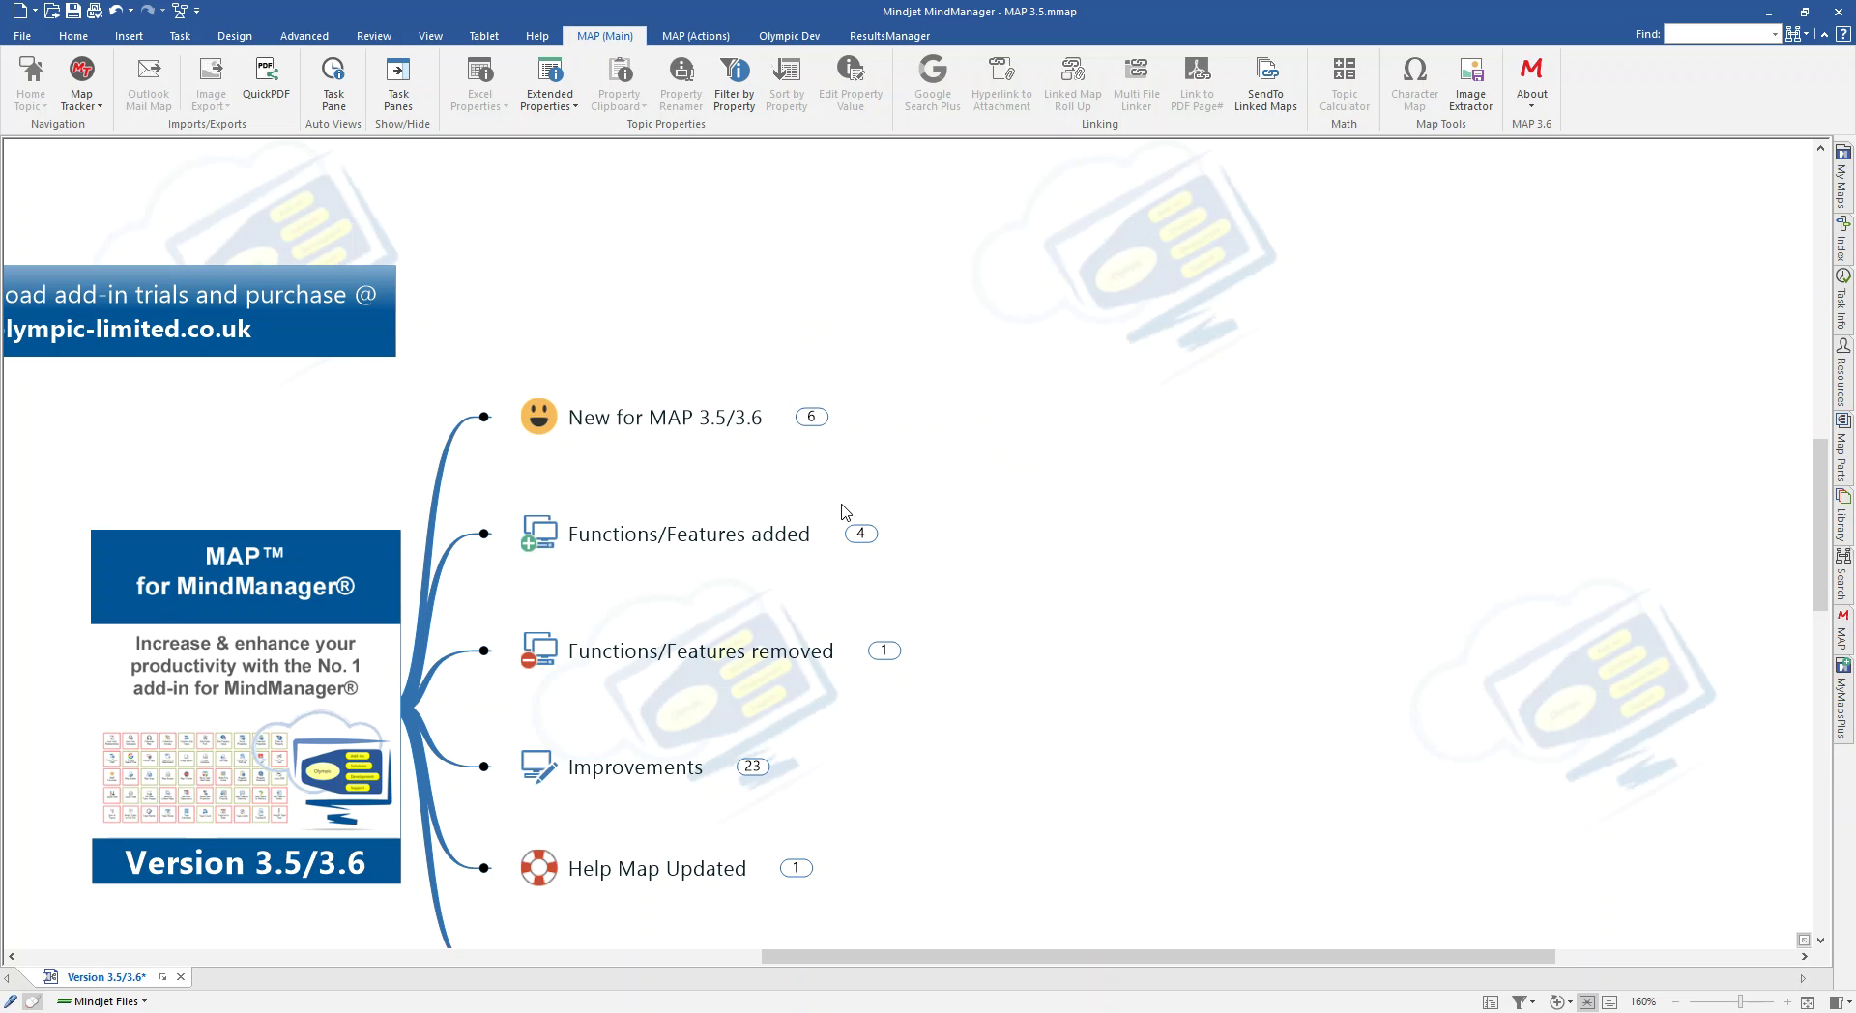
{"action": "left_click", "coordinate": [860, 533]}
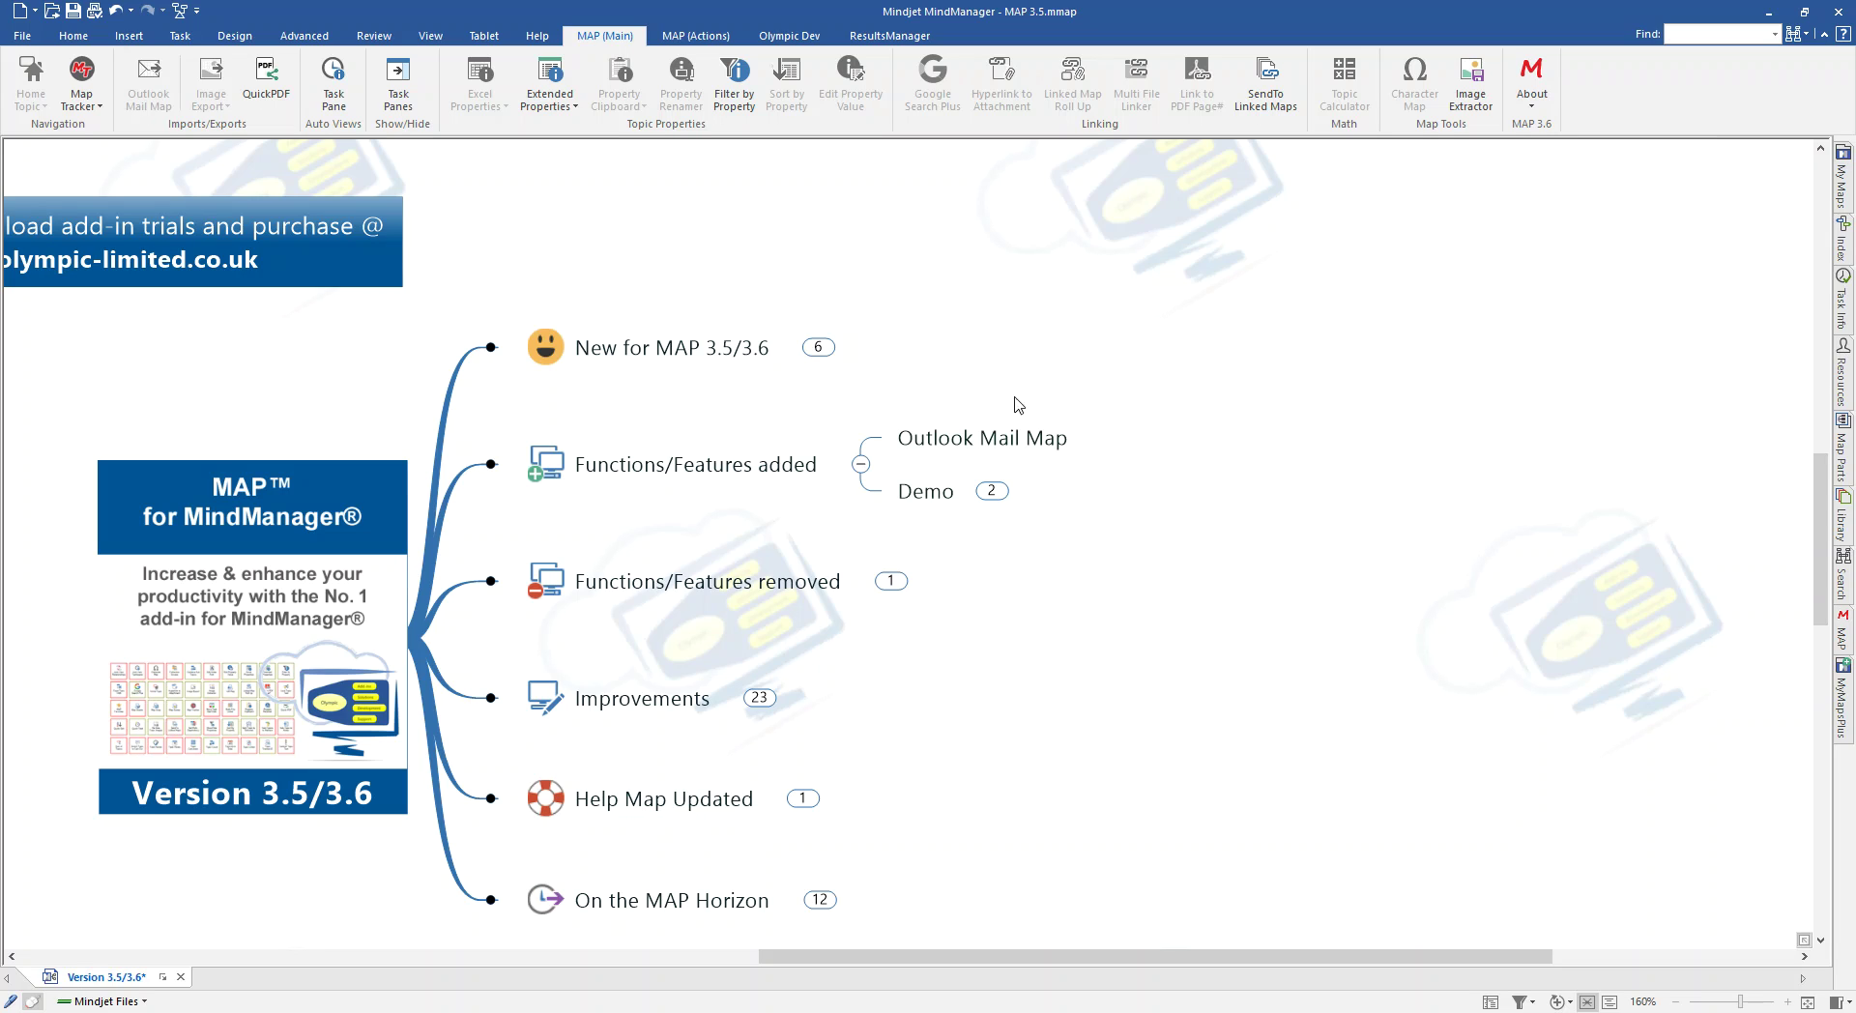
{"action": "left_click", "coordinate": [305, 36]}
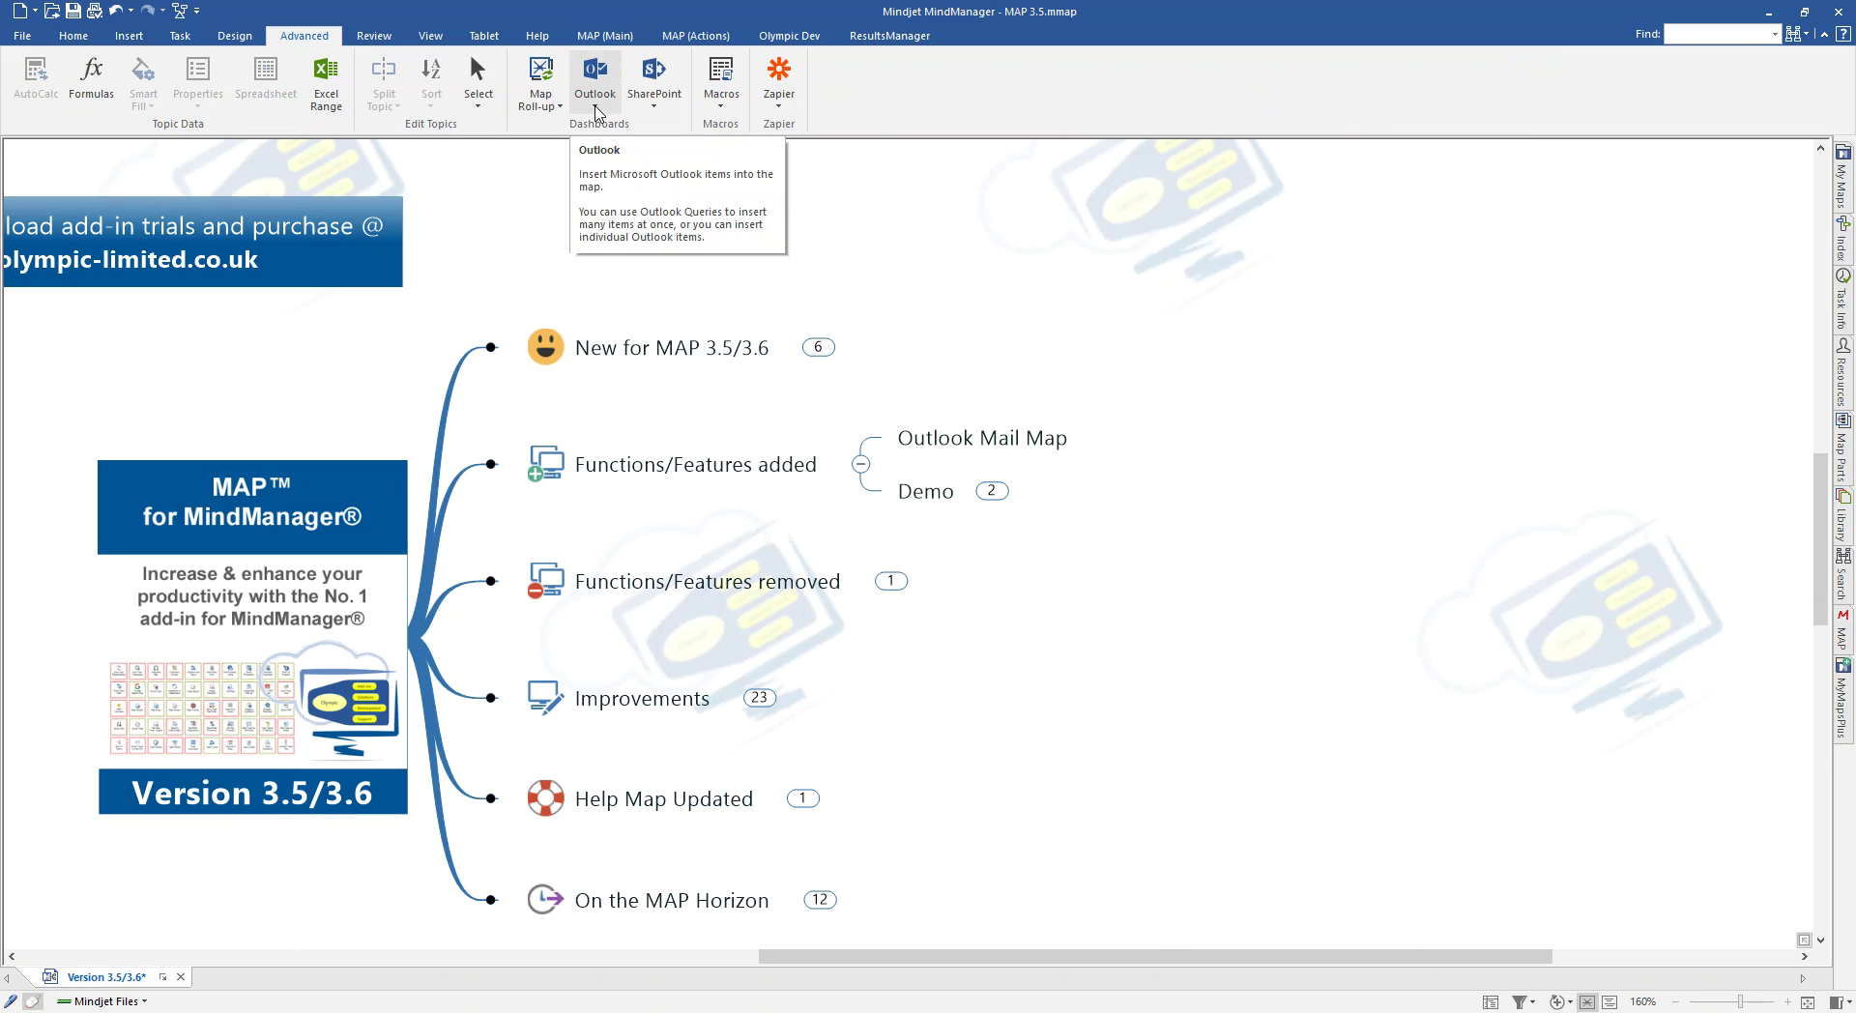
{"action": "left_click", "coordinate": [595, 113]}
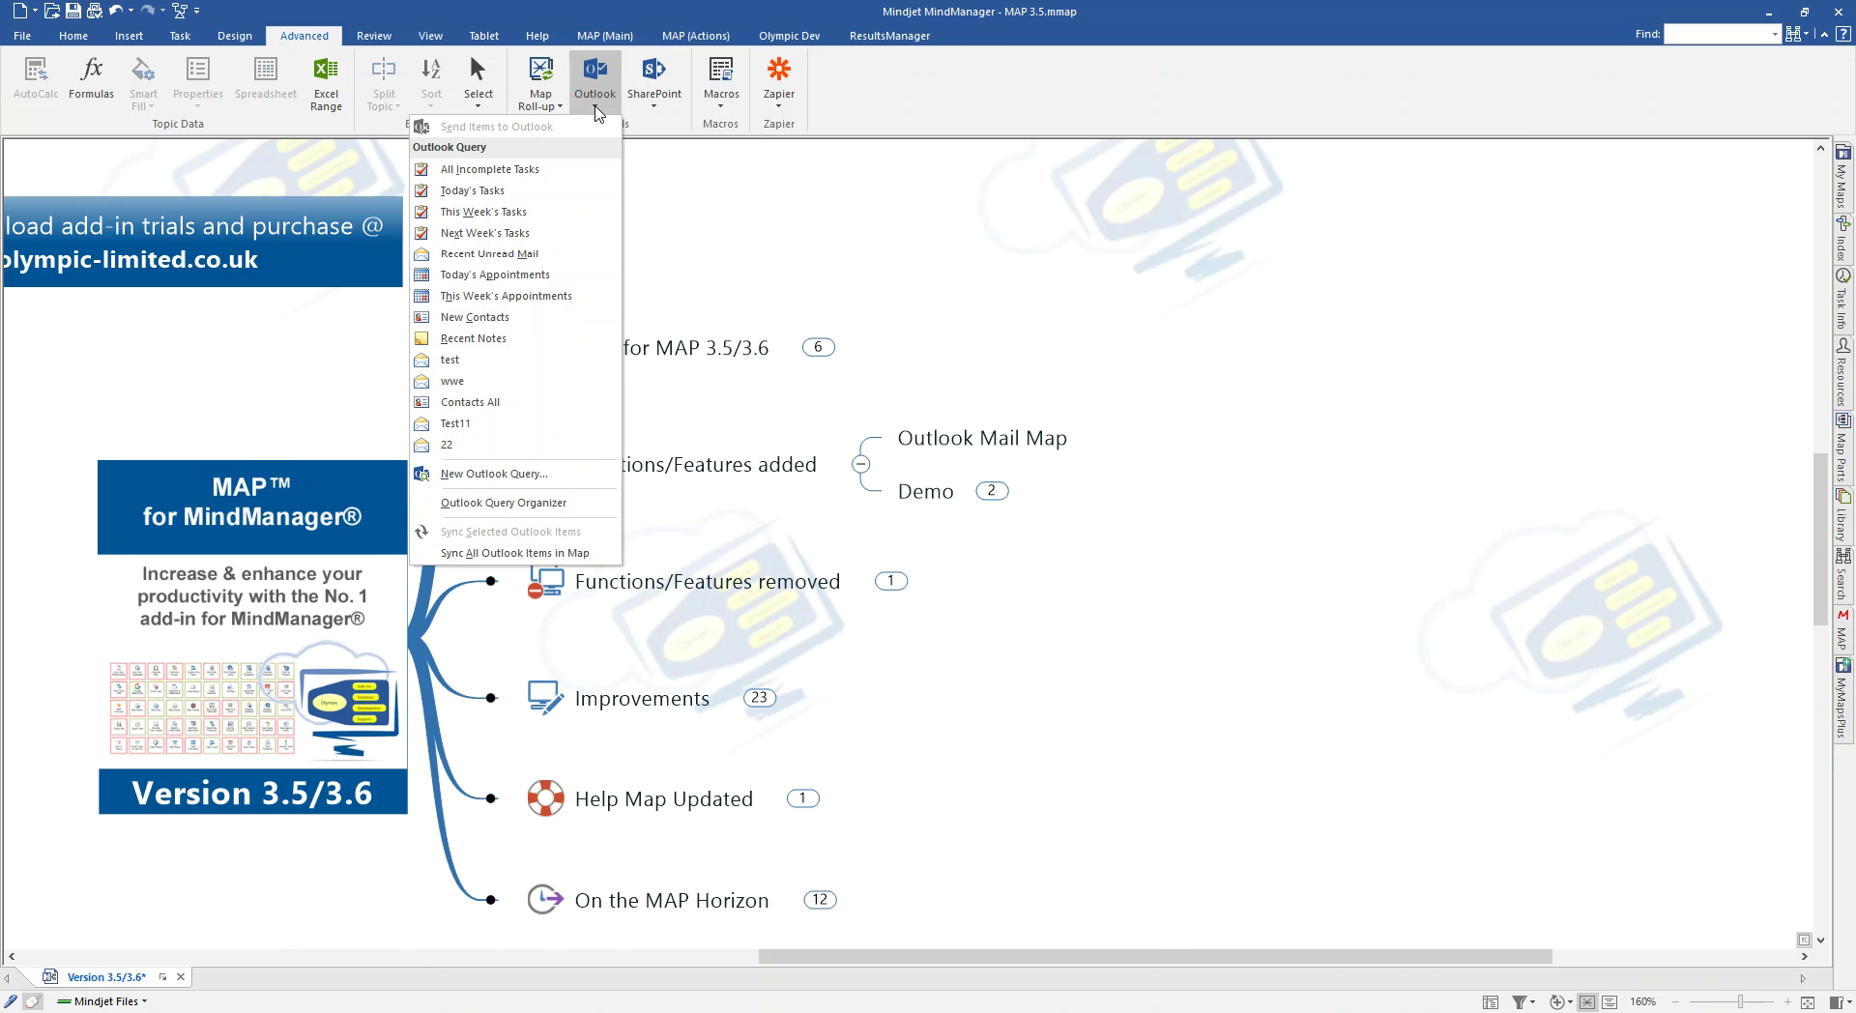
{"action": "left_click", "coordinate": [597, 111]}
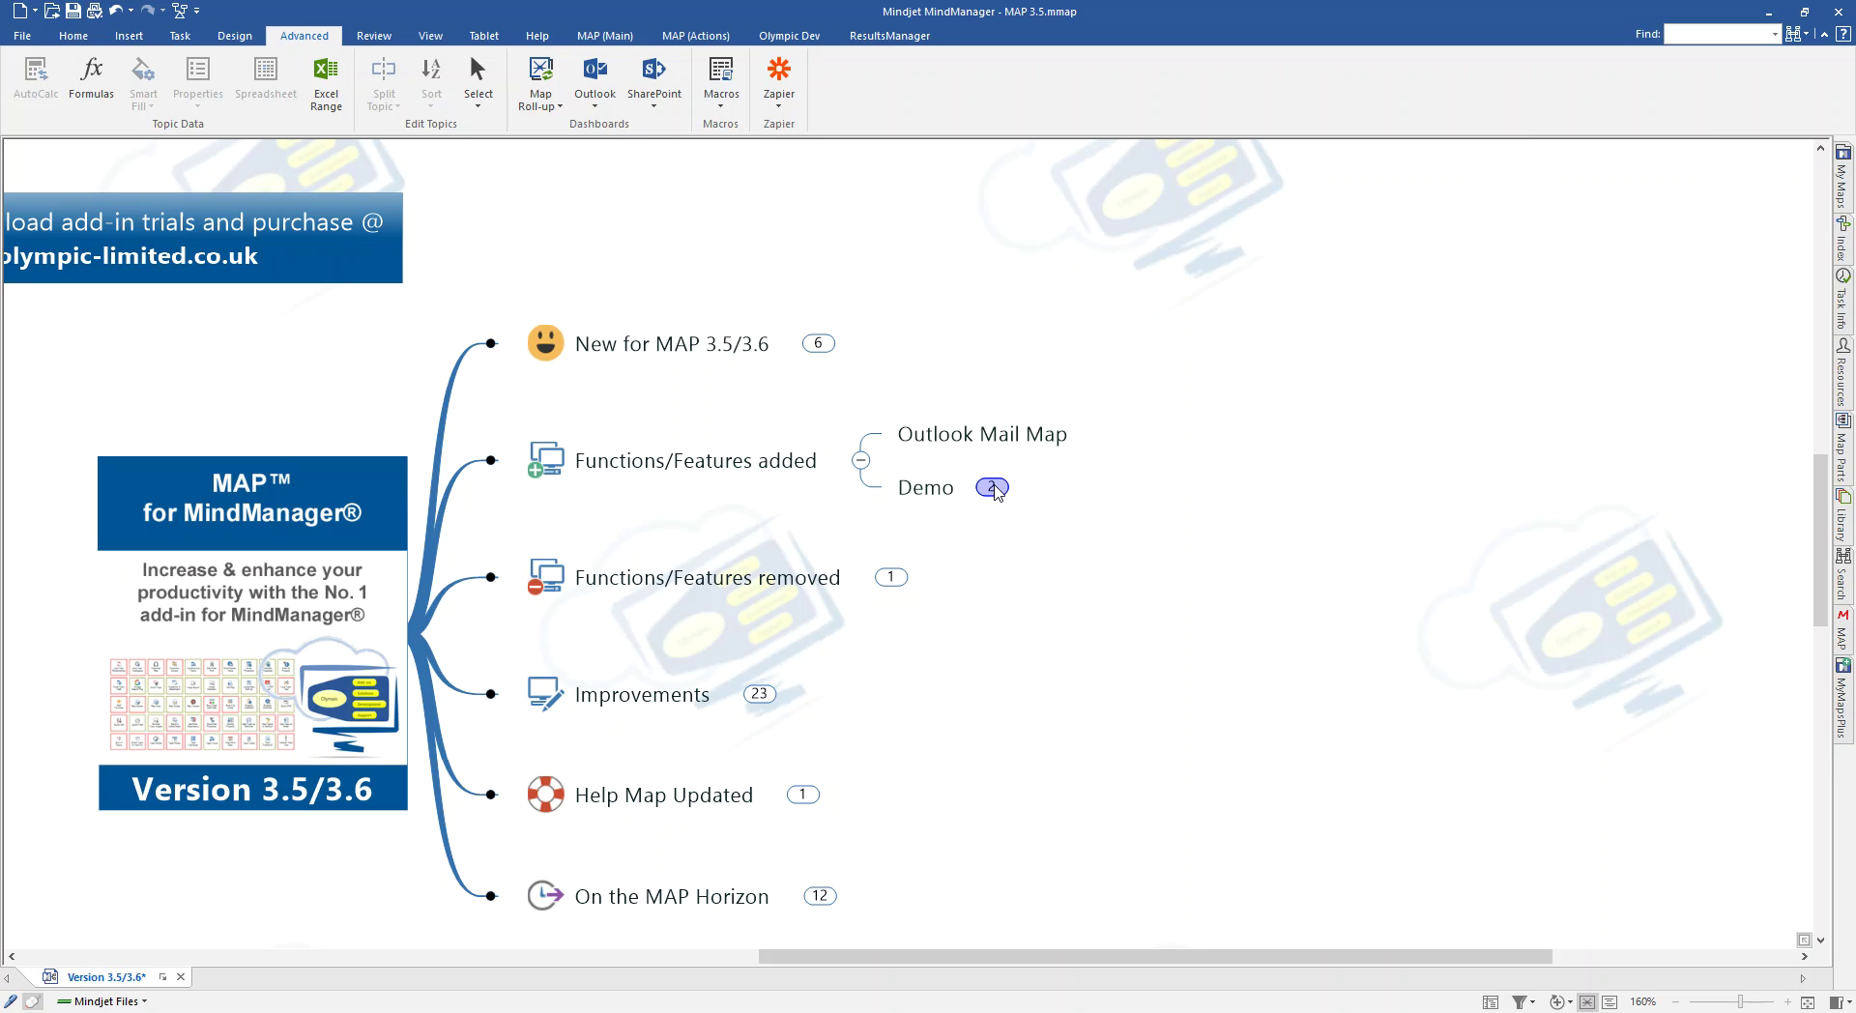
Expand Demo into Inbox and Misc and select Inbox as the mail import target.
{"action": "left_click", "coordinate": [991, 488]}
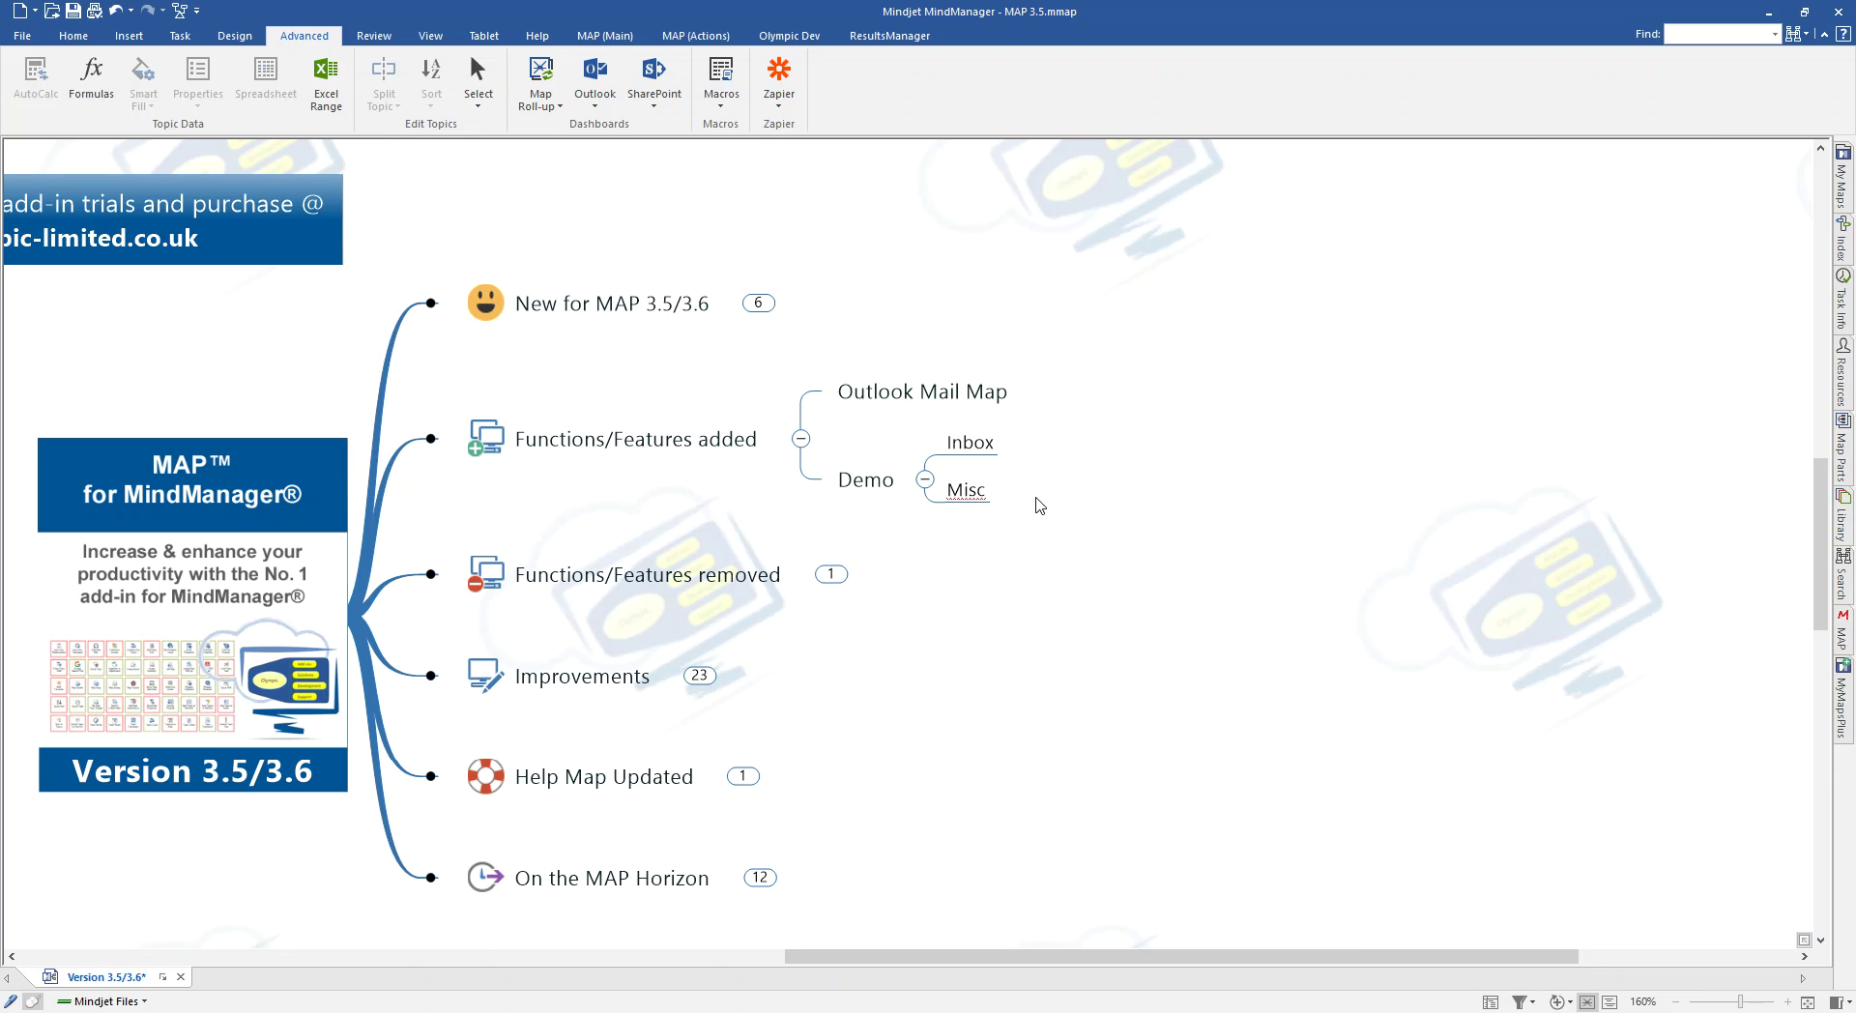
{"action": "left_click", "coordinate": [976, 445]}
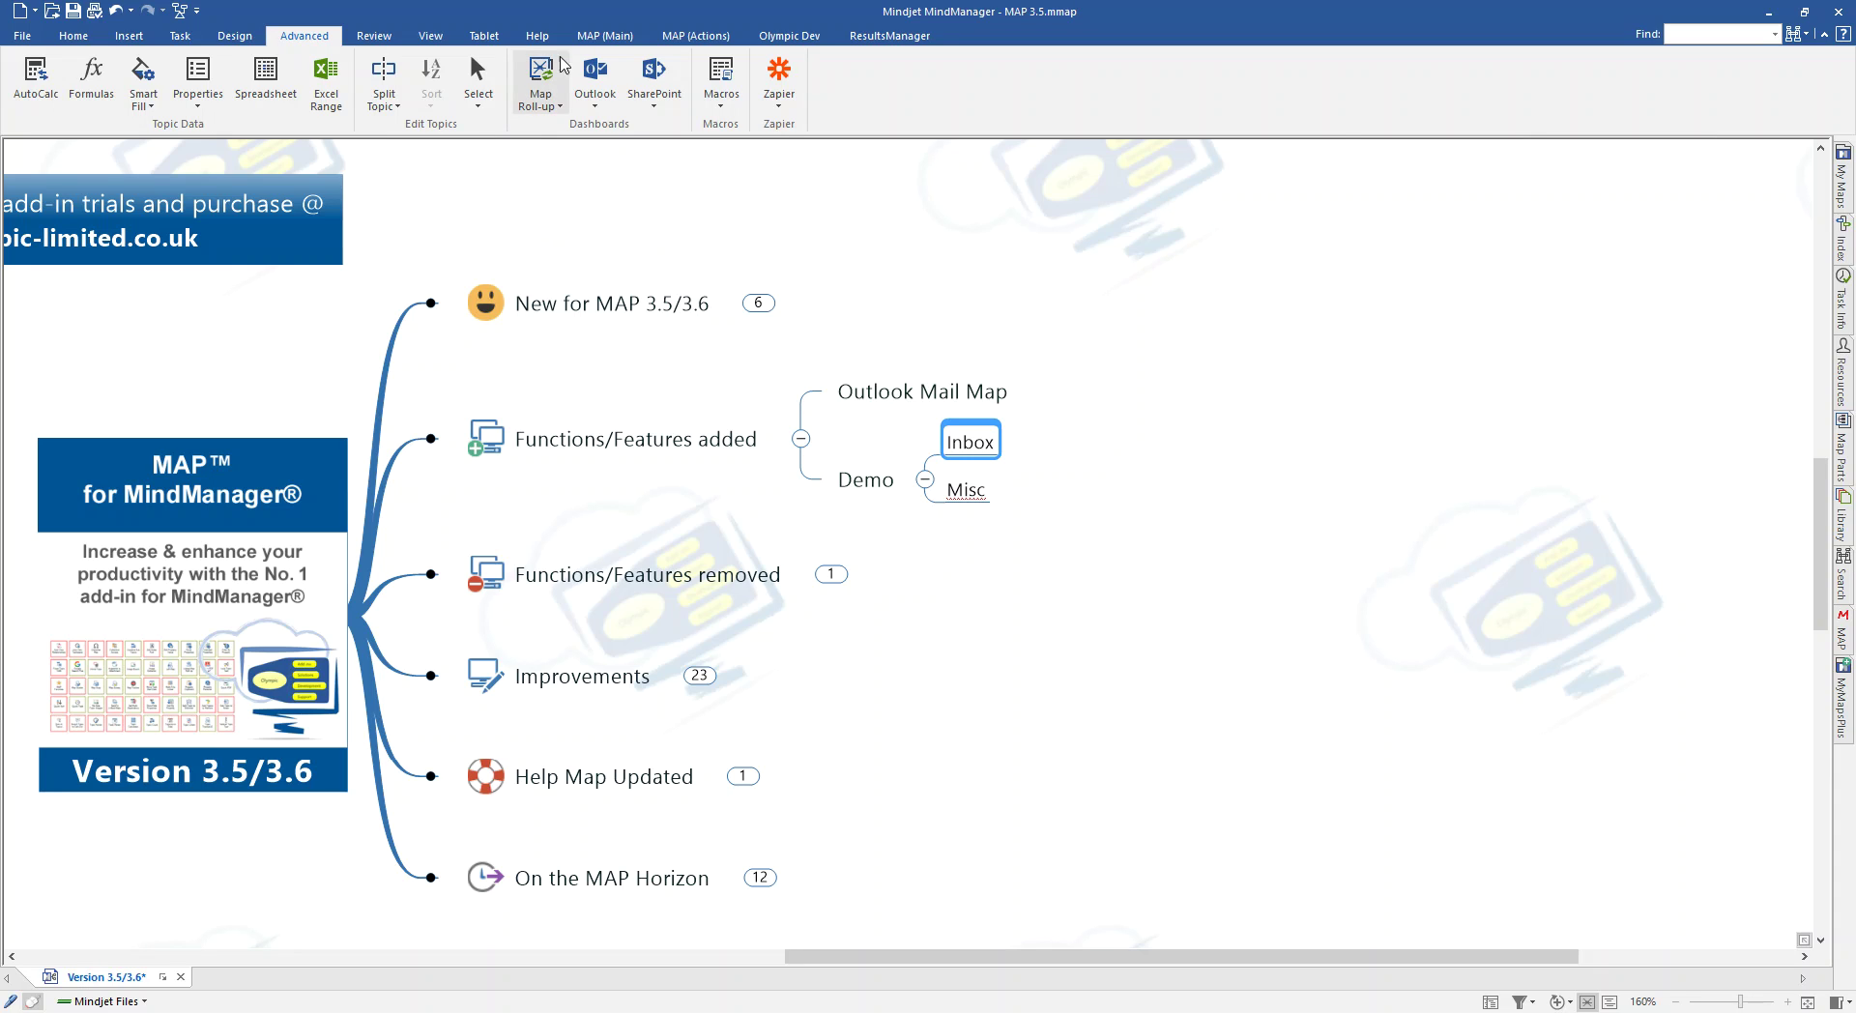
{"action": "left_click", "coordinate": [605, 36]}
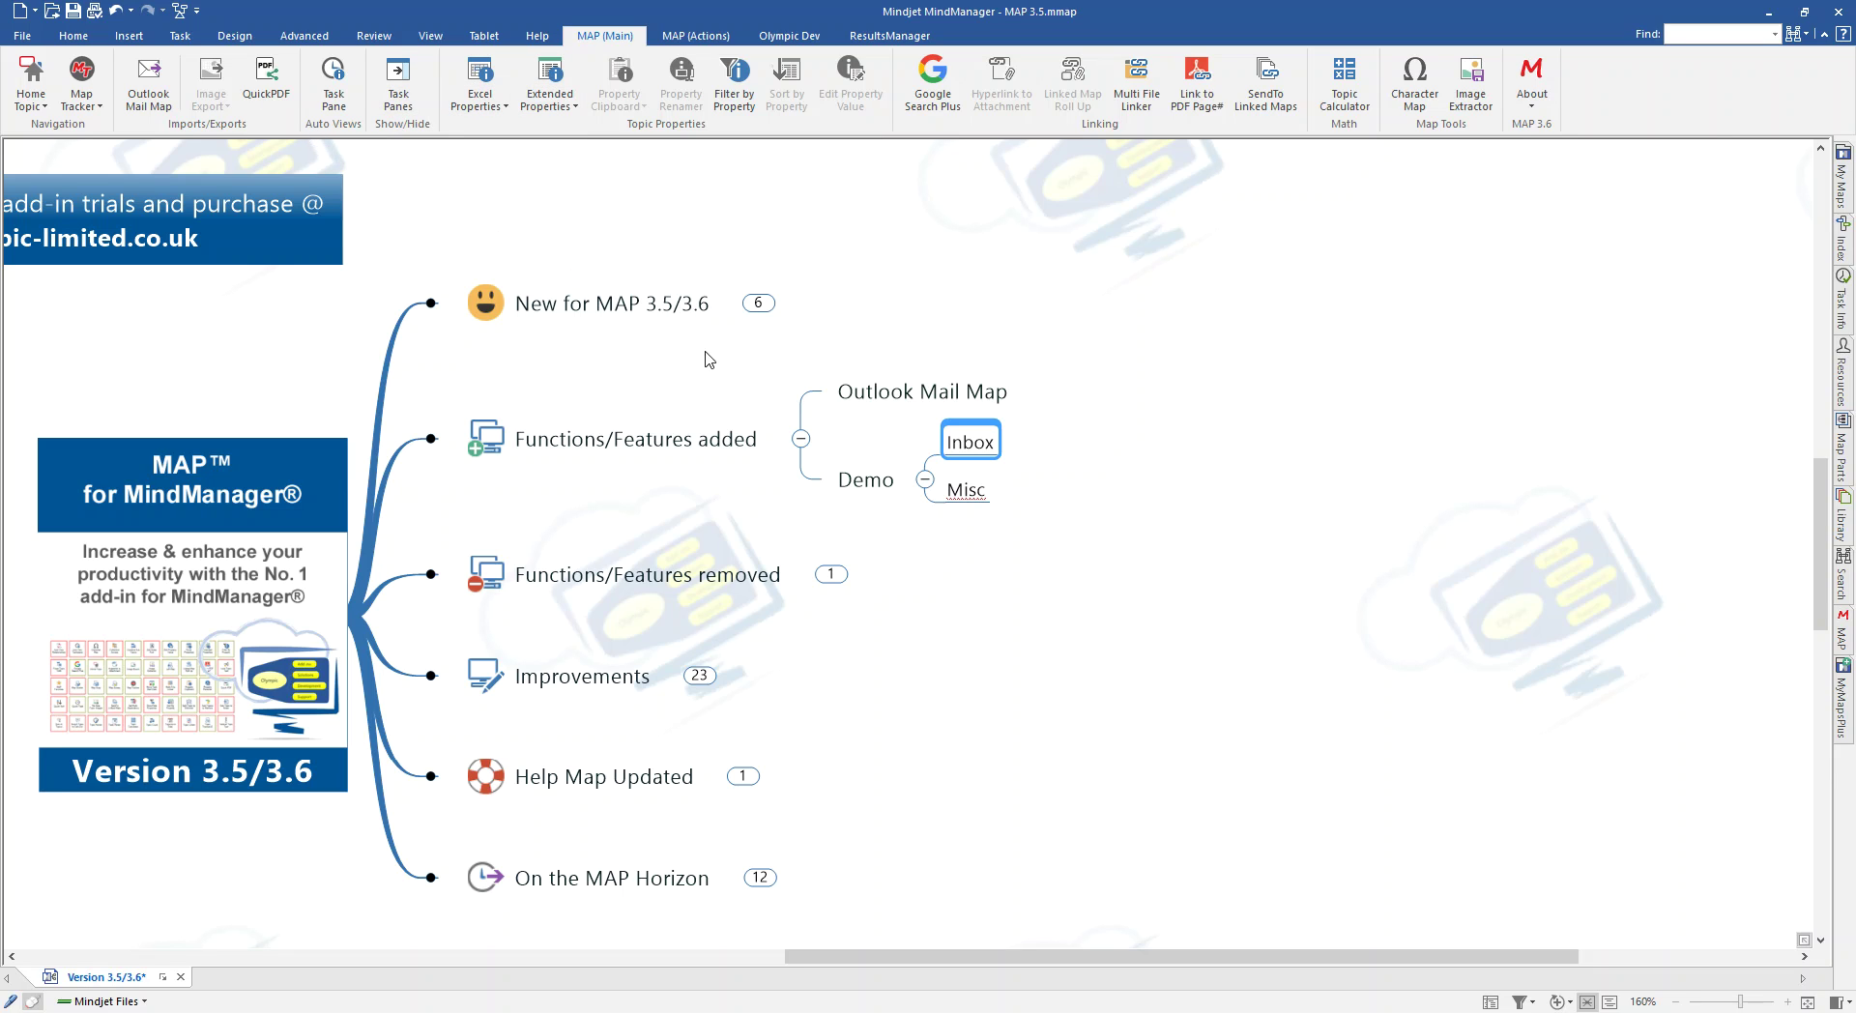
{"action": "left_click_drag", "start_coordinate": [749, 372], "coordinate": [774, 384]}
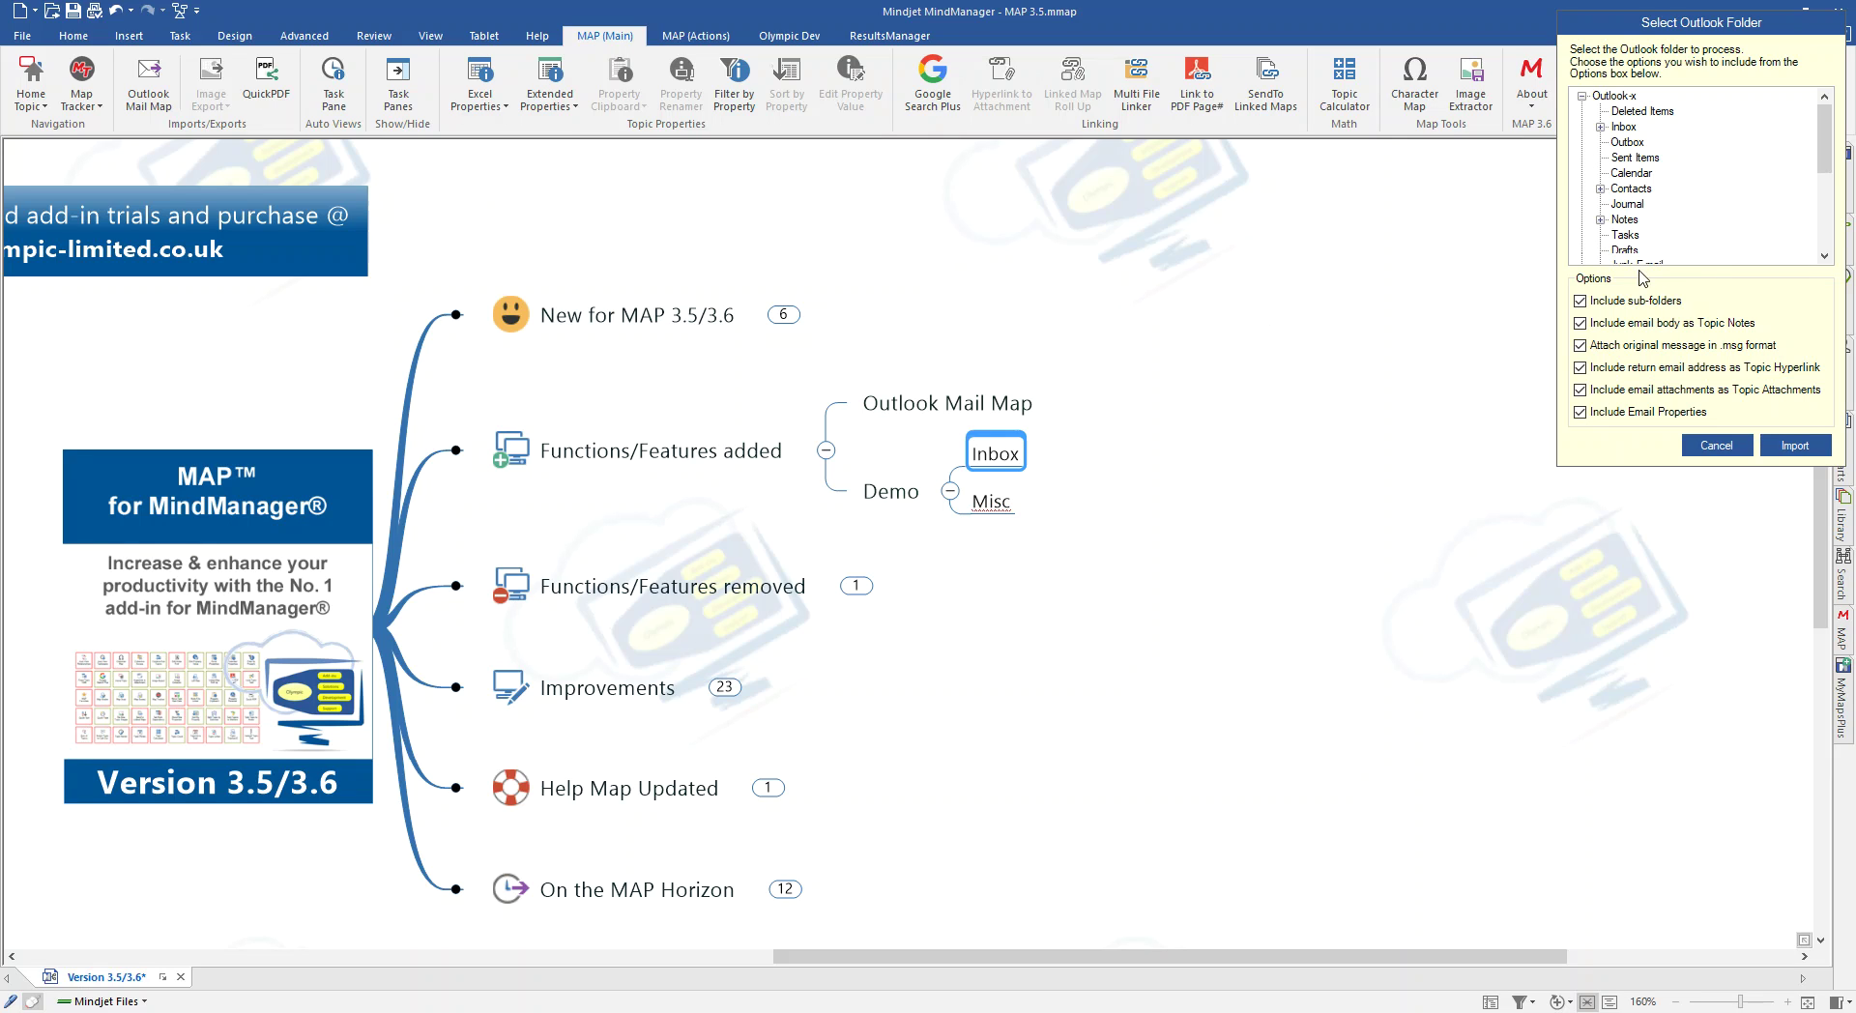
Choose the mailbox account's Inbox in the Select Outlook Folder tree.
{"action": "left_click", "coordinate": [1604, 95]}
{"action": "left_click", "coordinate": [1582, 96]}
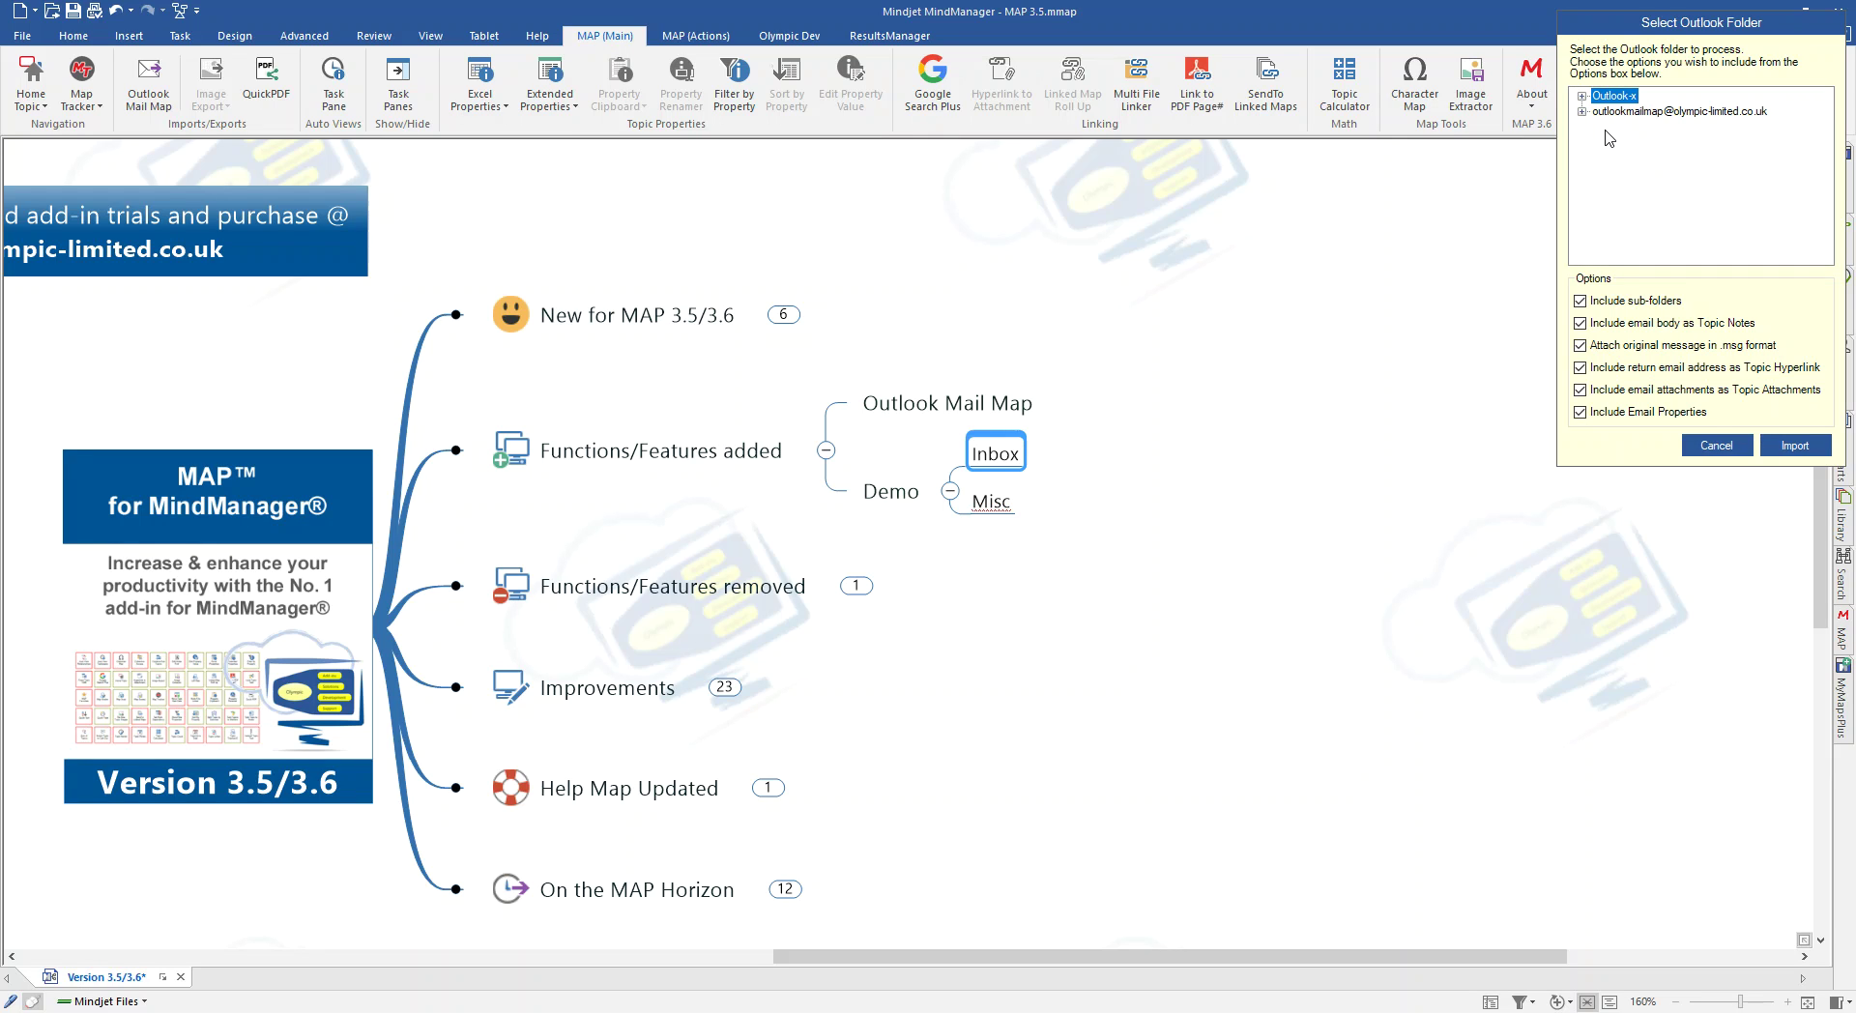
{"action": "left_click", "coordinate": [1582, 112]}
{"action": "left_click", "coordinate": [1623, 143]}
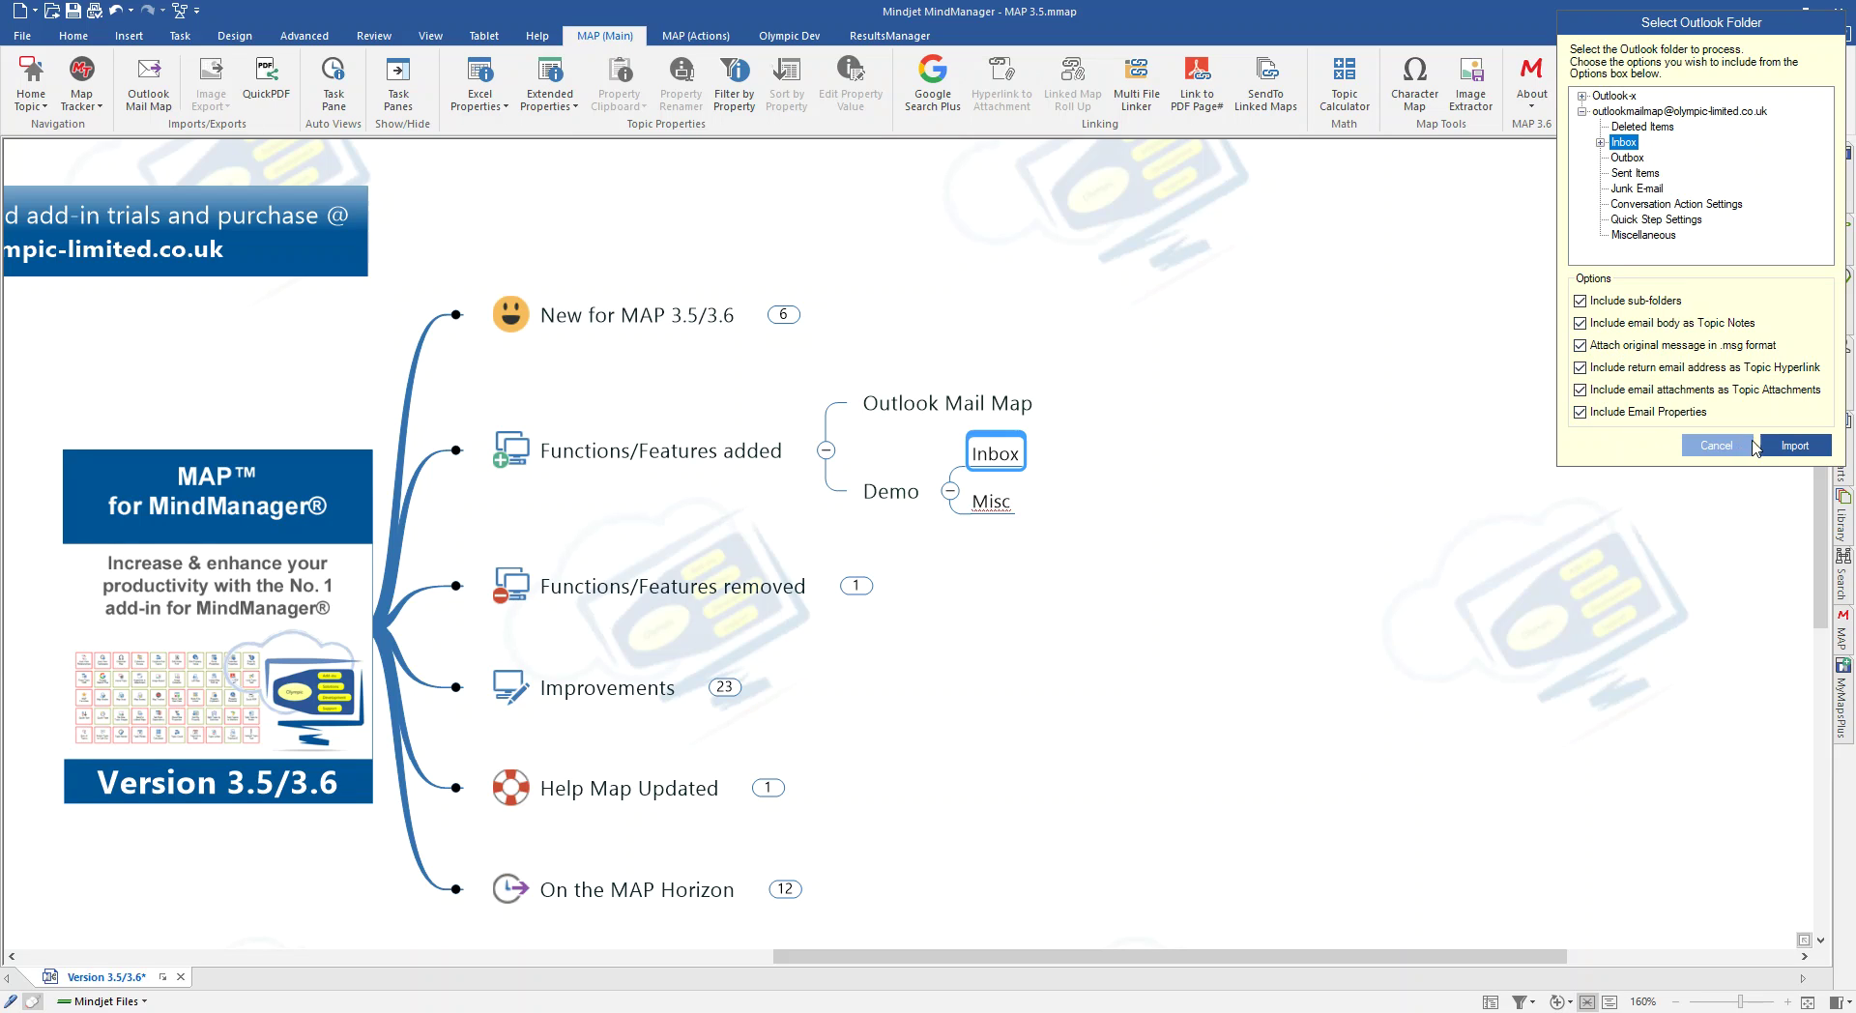
Import the Outlook Inbox under the Inbox topic and expand Business EMail 2's sender and date details.
{"action": "left_click", "coordinate": [1791, 453]}
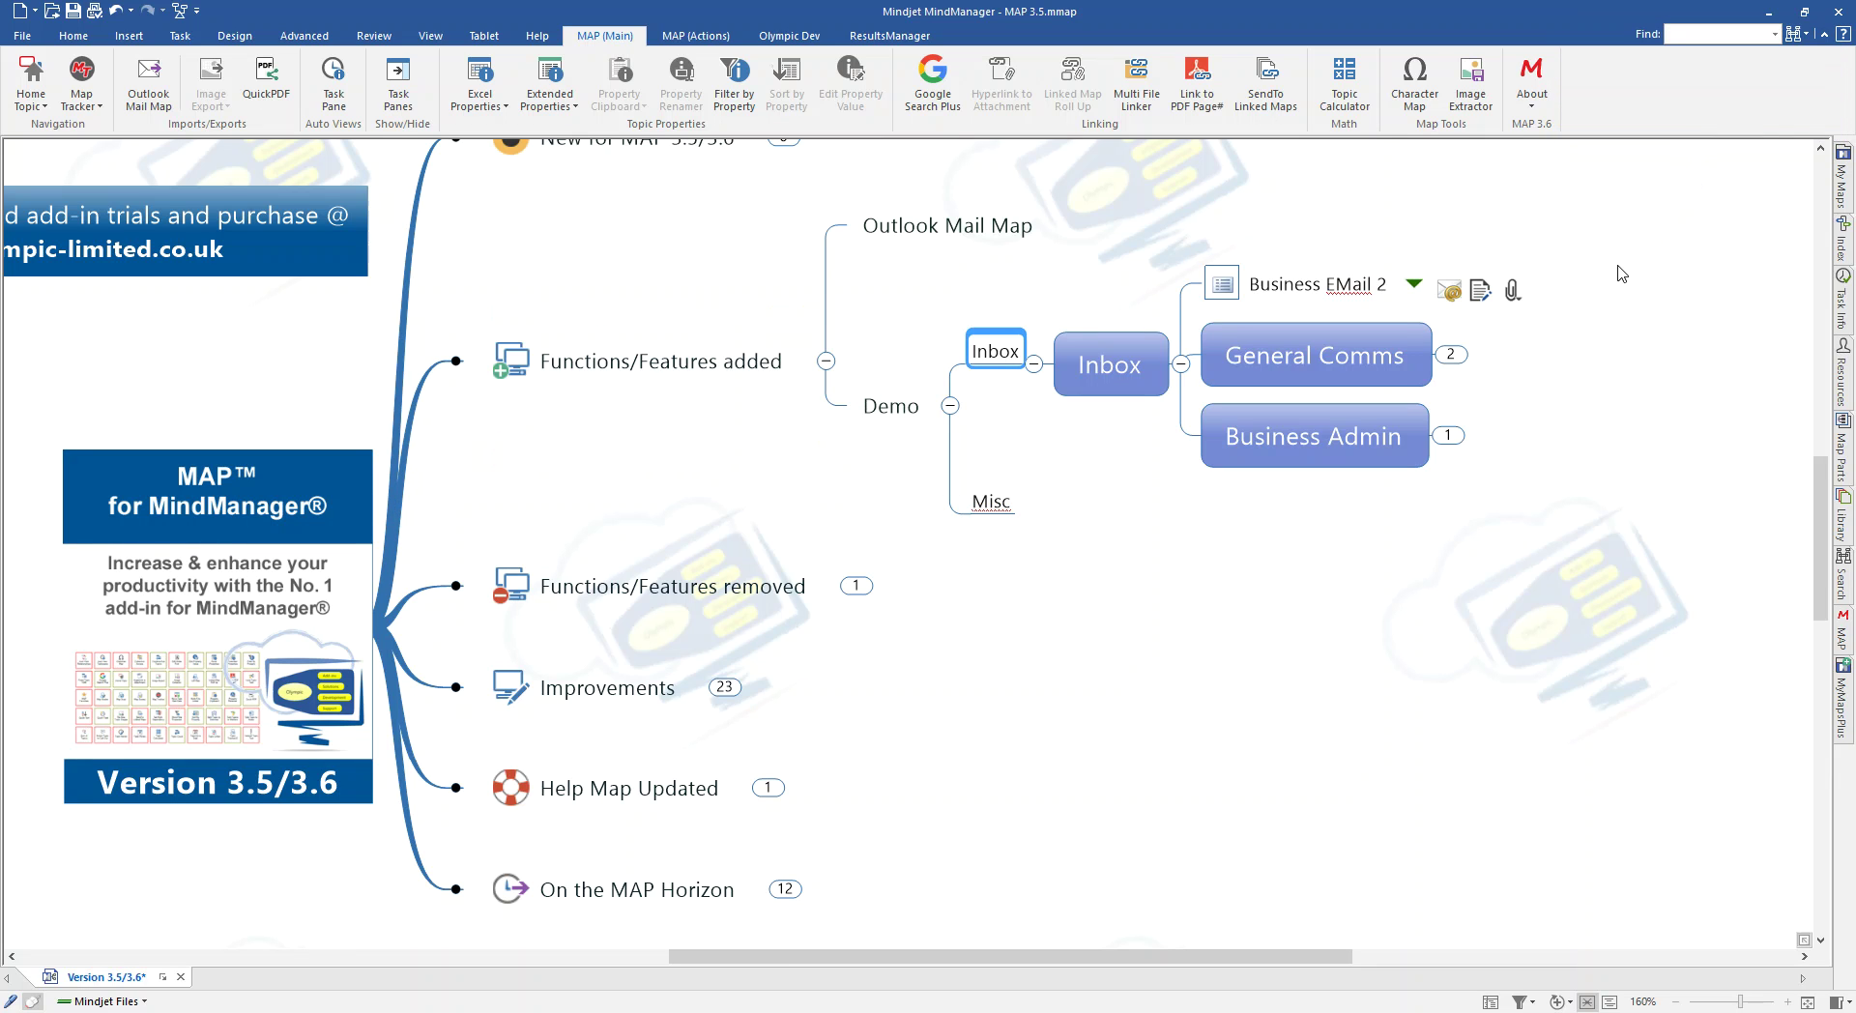
{"action": "left_click_drag", "start_coordinate": [1620, 273], "coordinate": [1440, 338]}
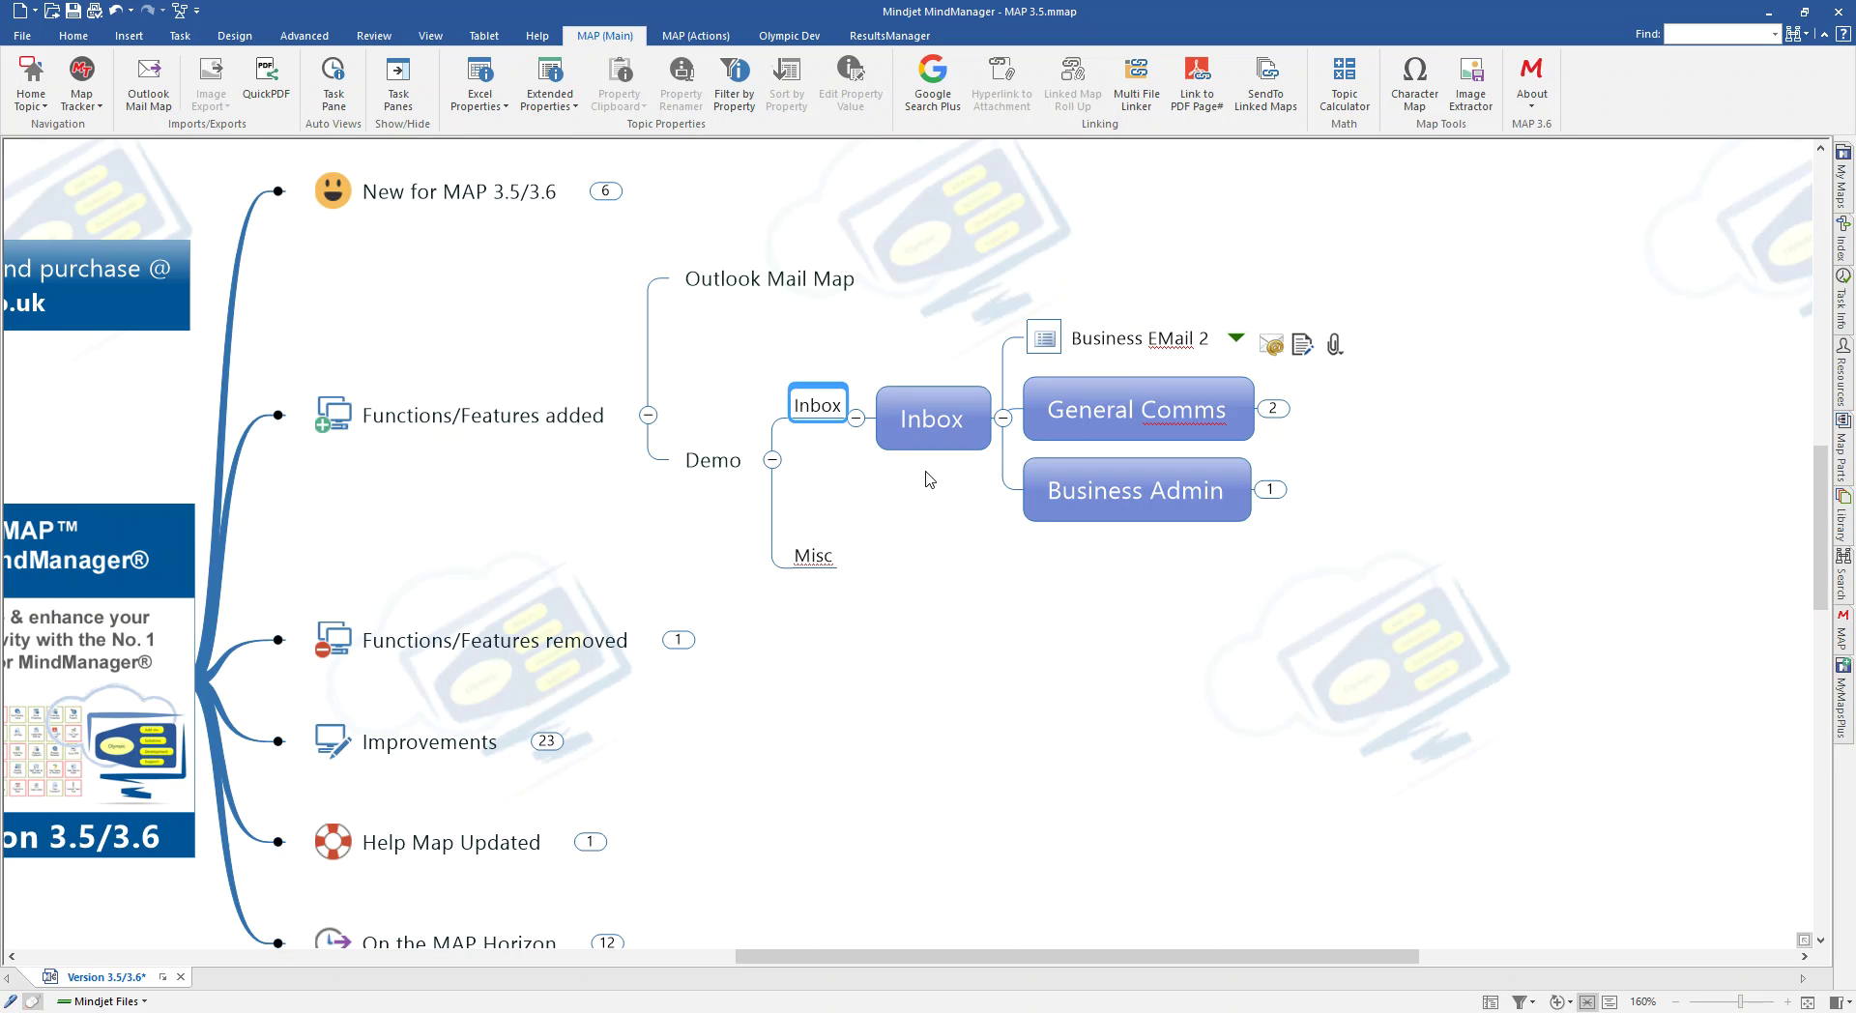
{"action": "left_click", "coordinate": [930, 440]}
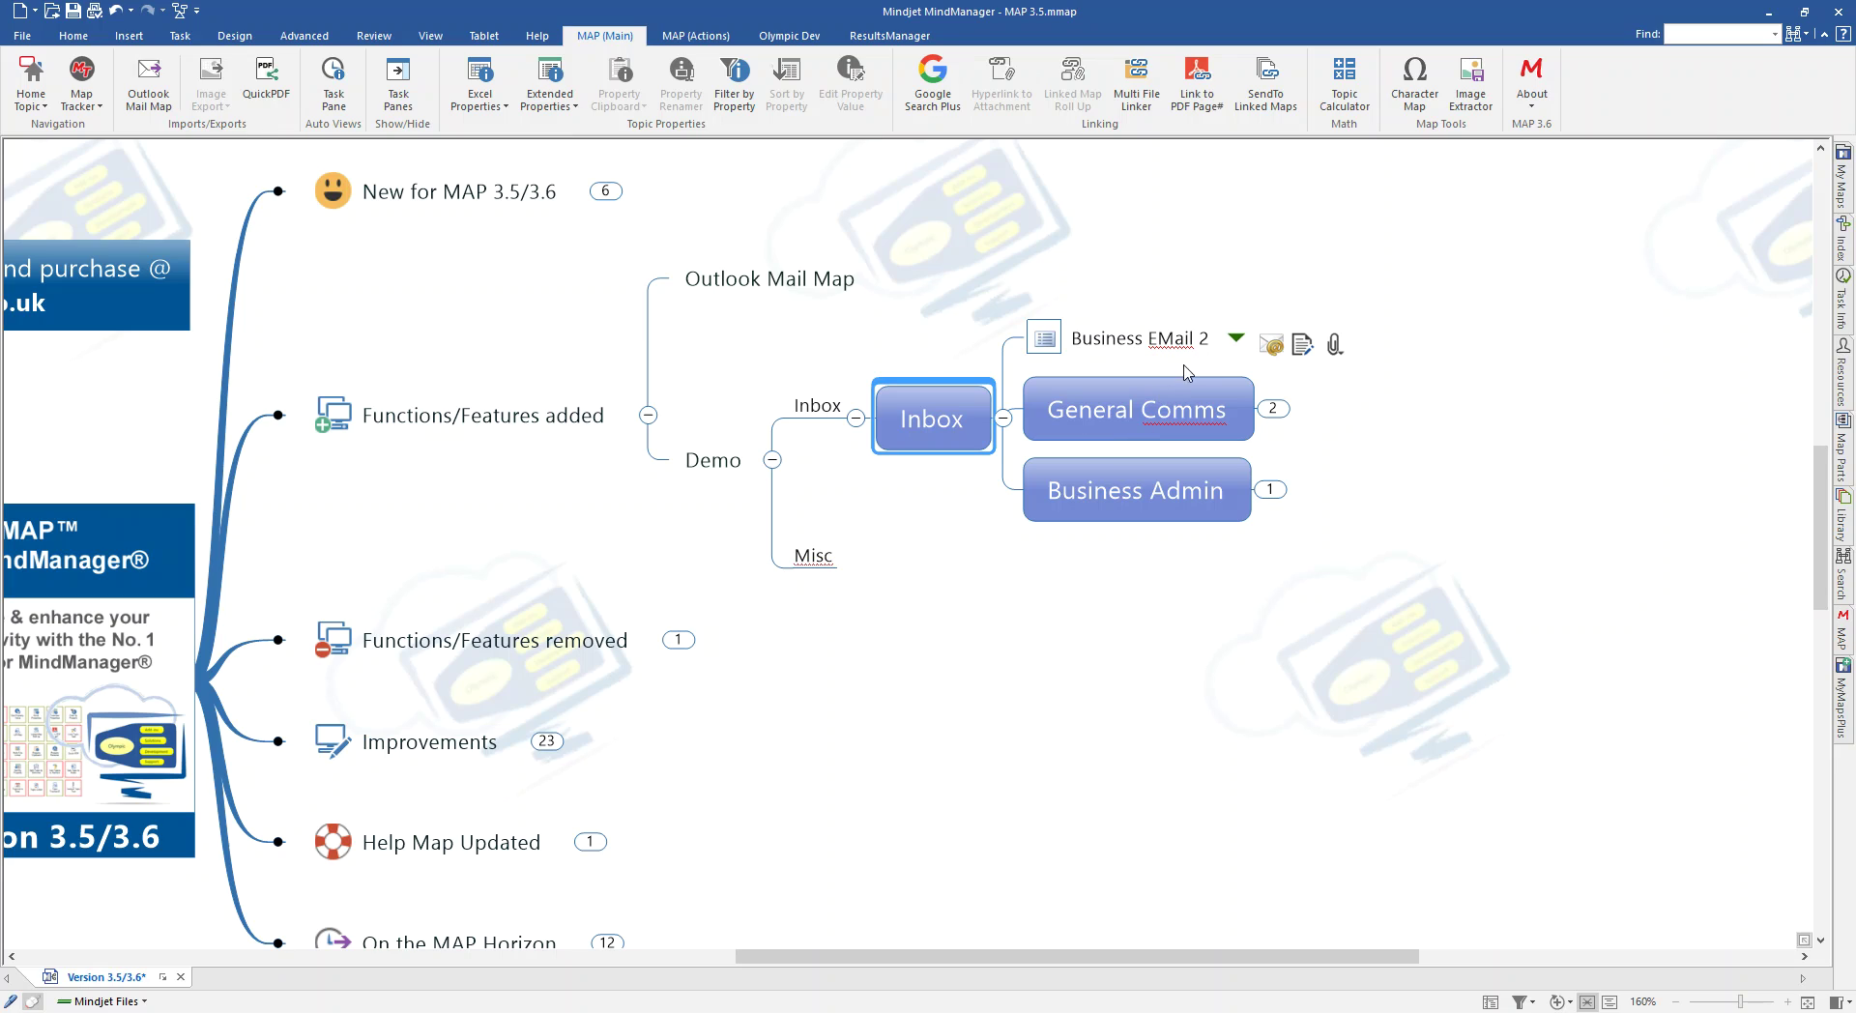
{"action": "left_click", "coordinate": [1236, 338]}
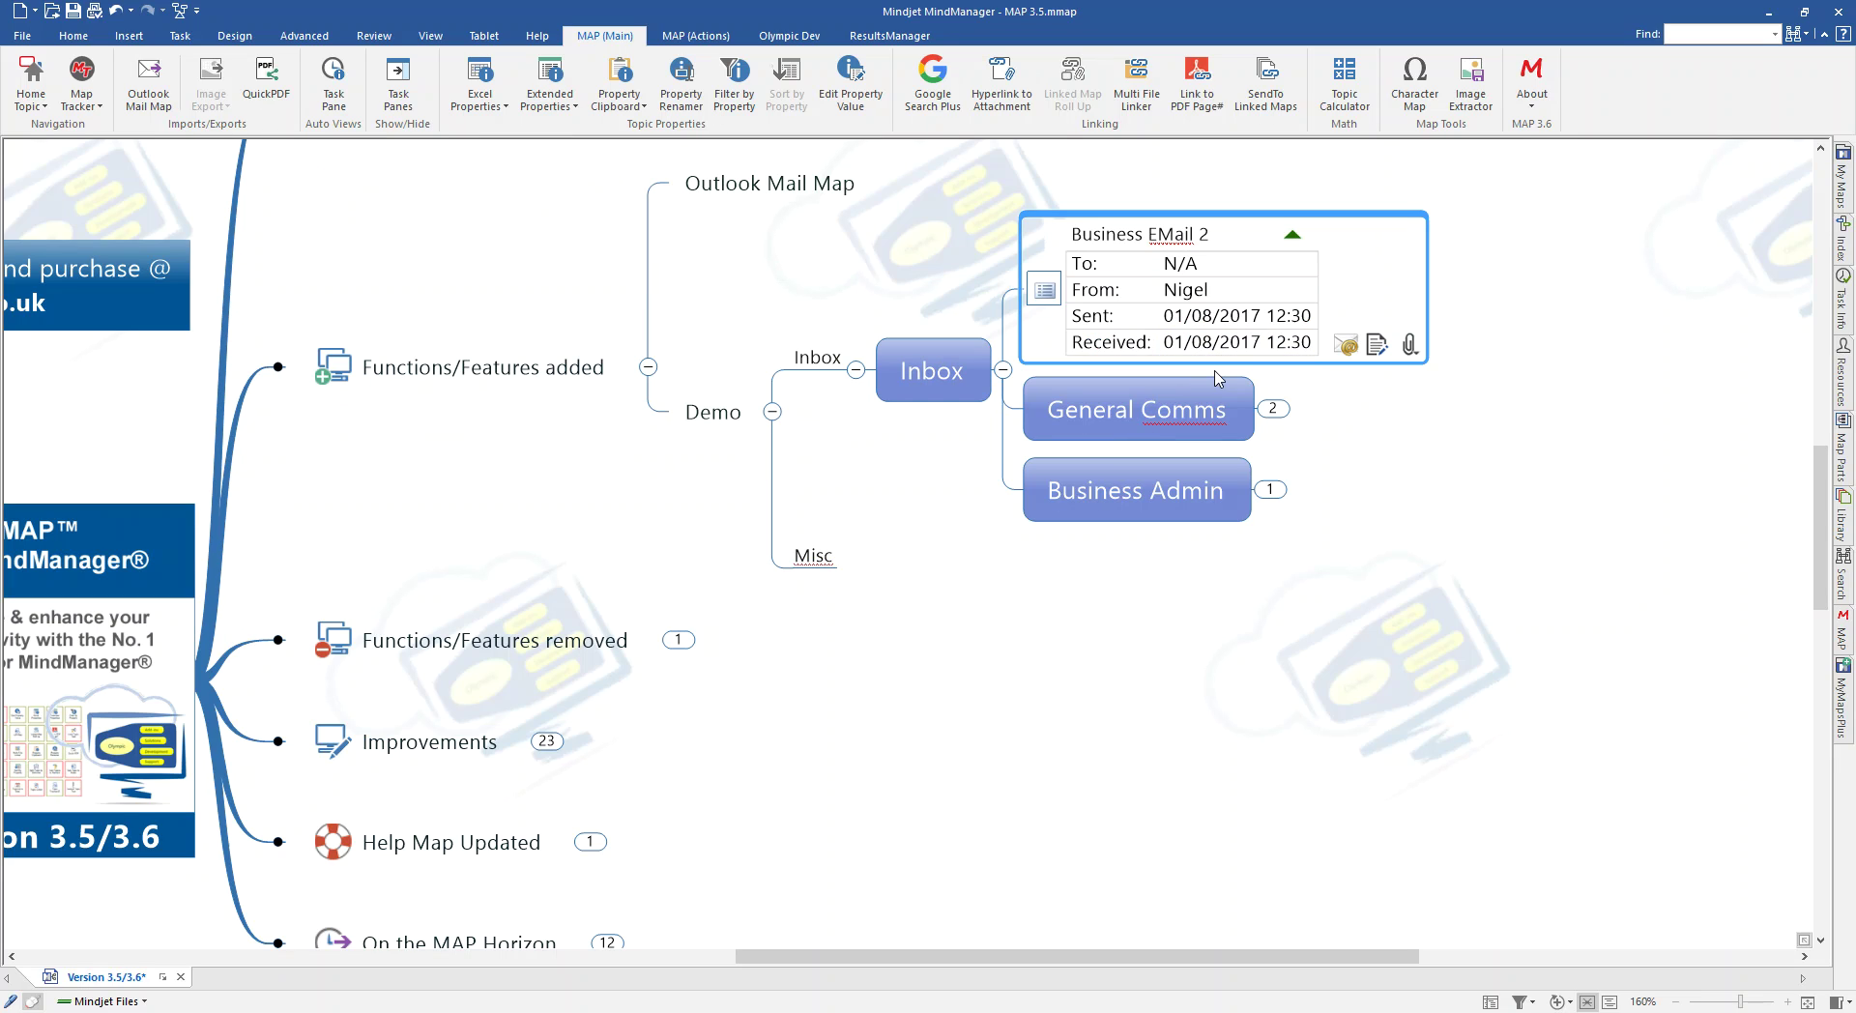
Collapse Business EMail 2's details, then view and dismiss its attachment list.
{"action": "left_click", "coordinate": [1291, 237]}
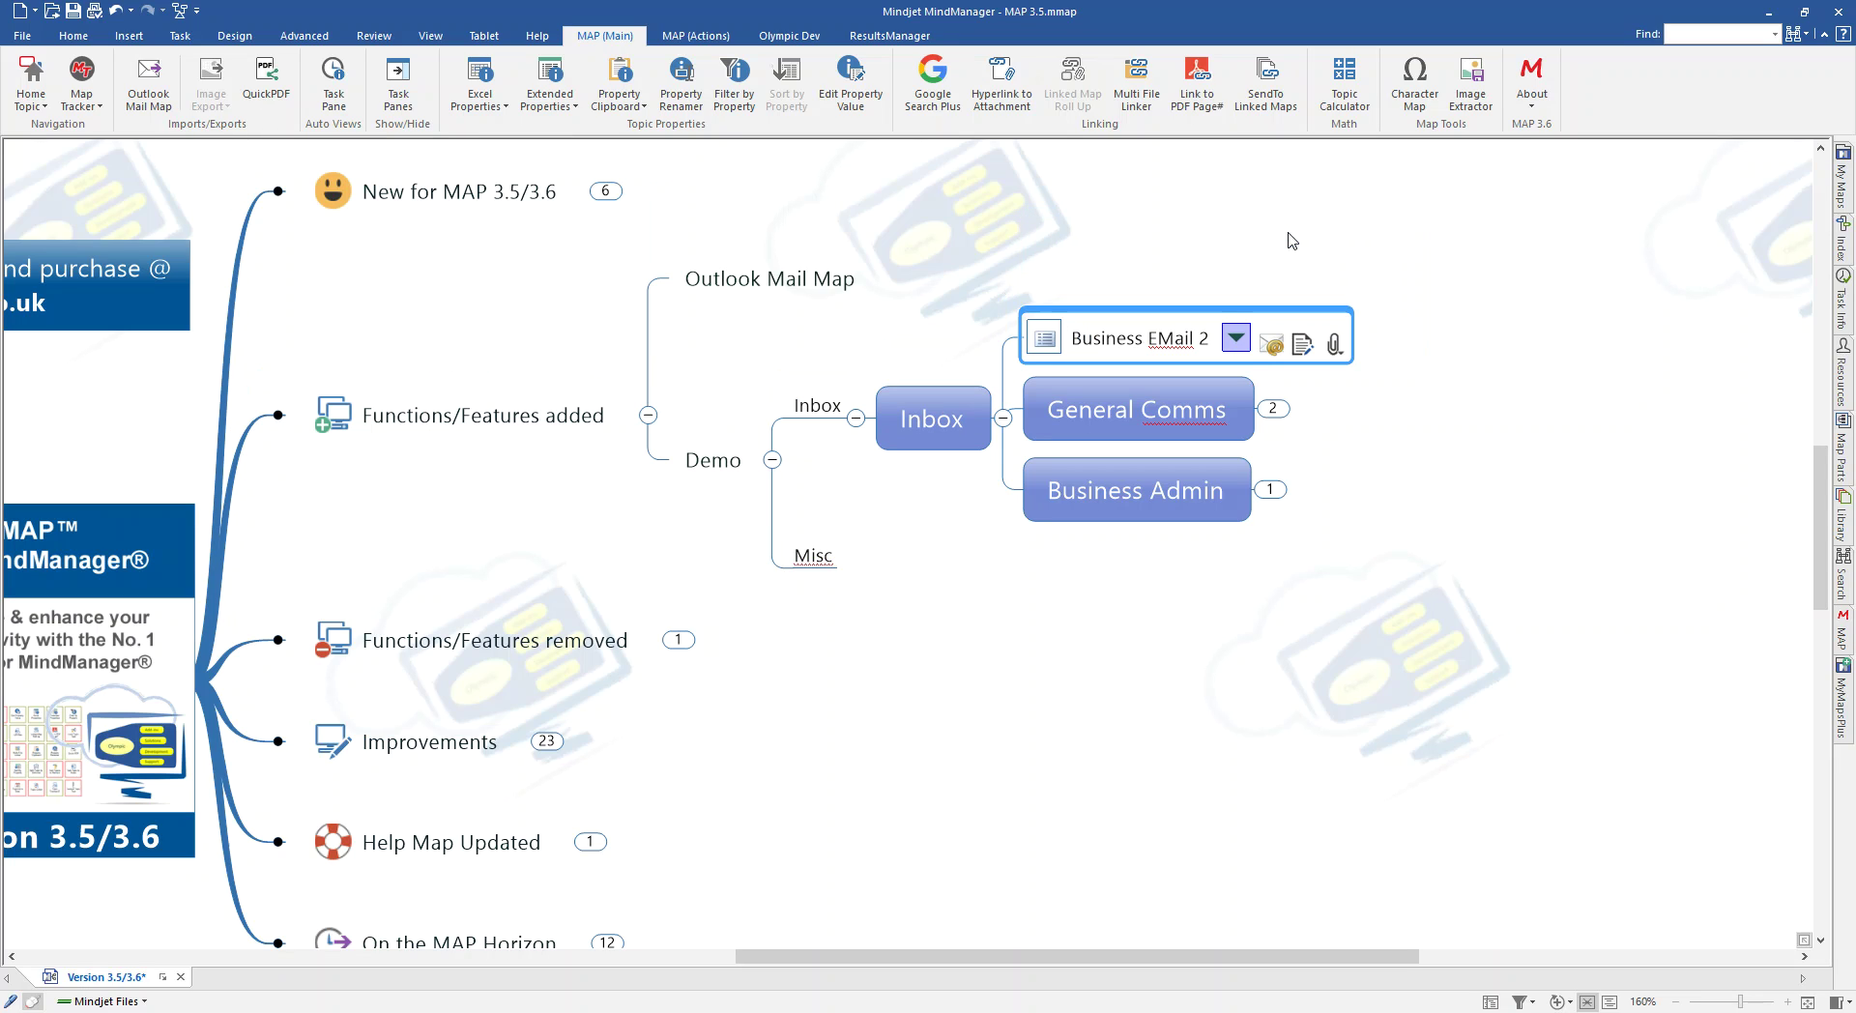
{"action": "left_click", "coordinate": [1333, 344]}
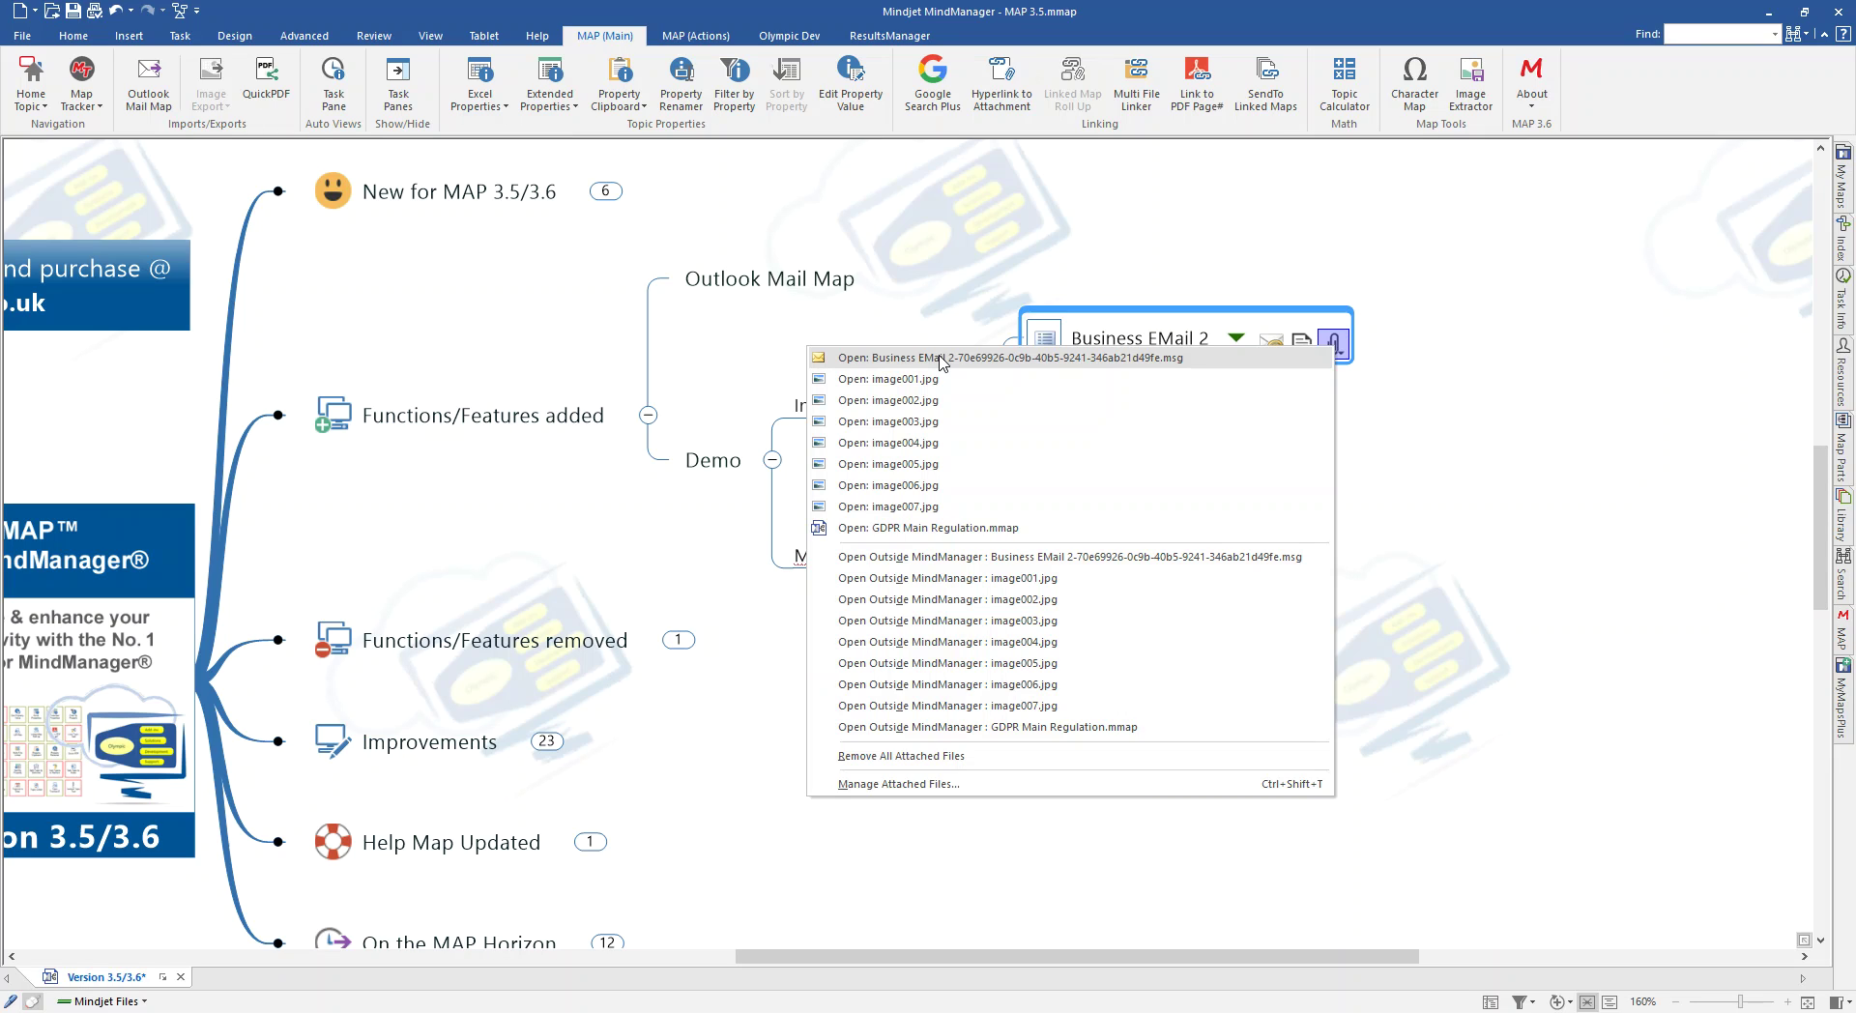
{"action": "left_click", "coordinate": [1441, 389]}
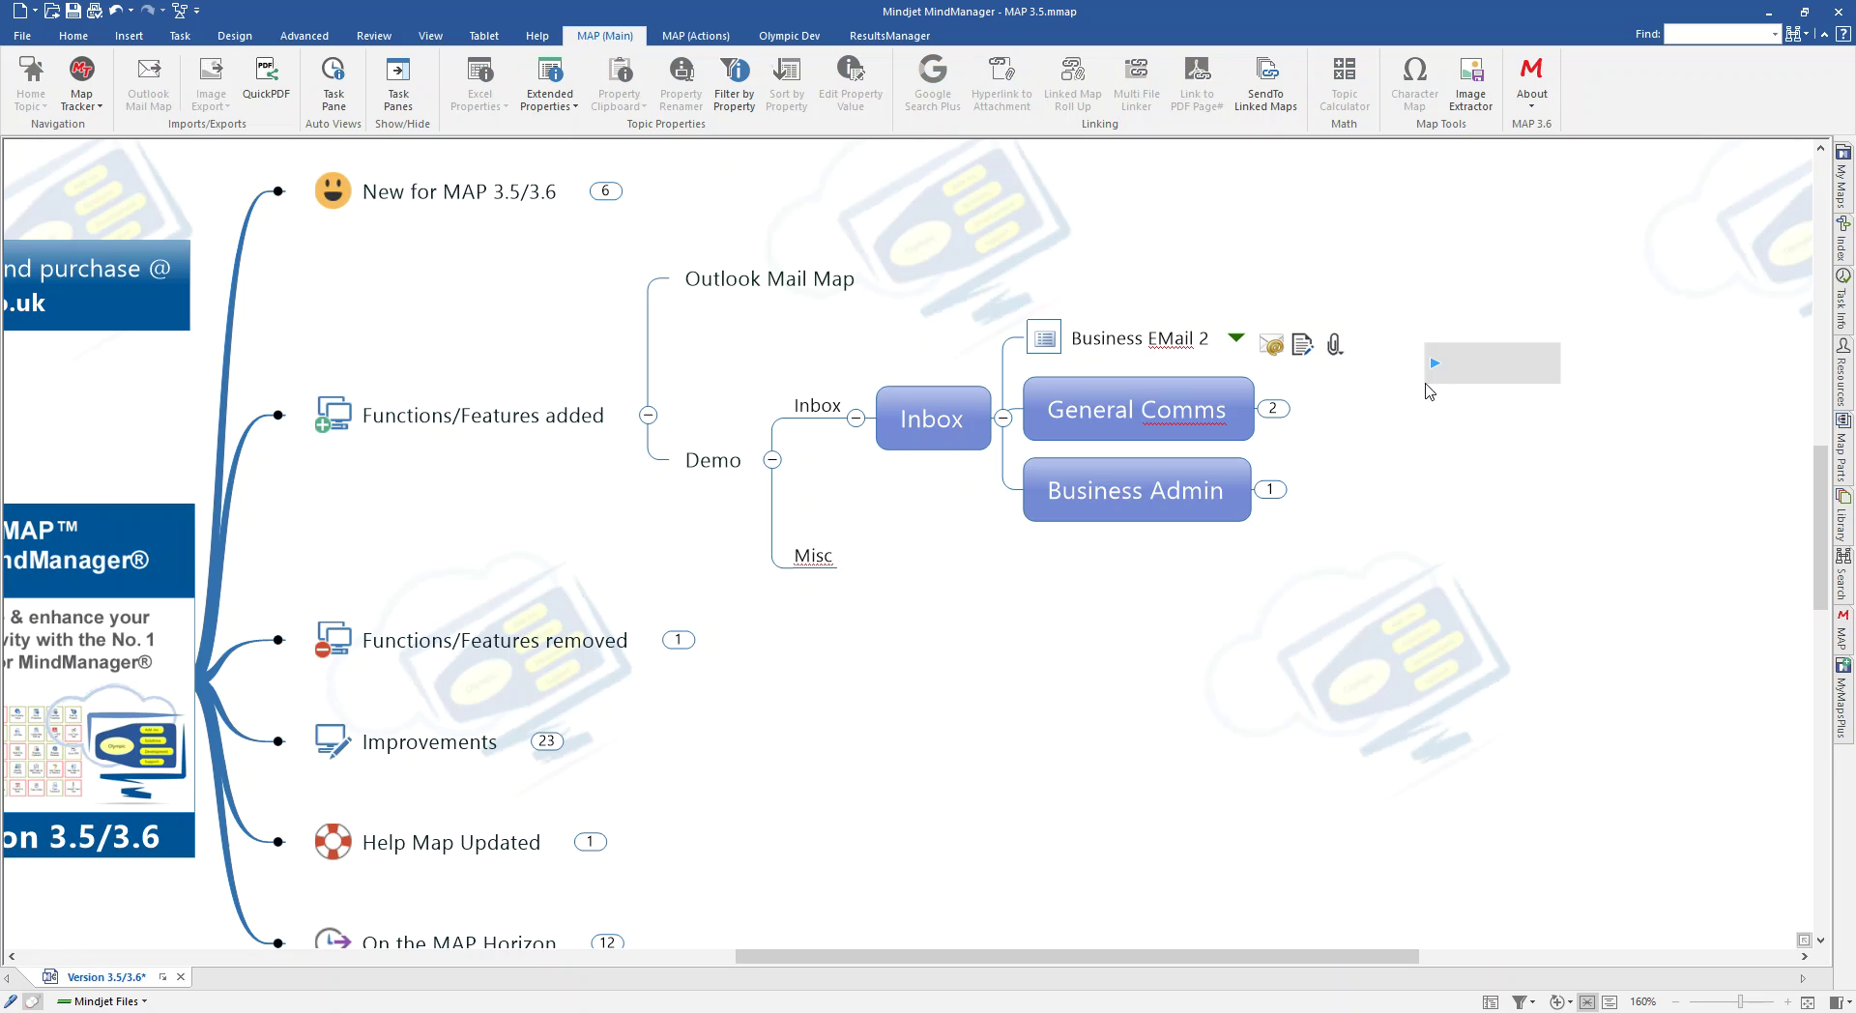
{"action": "left_click", "coordinate": [1303, 345]}
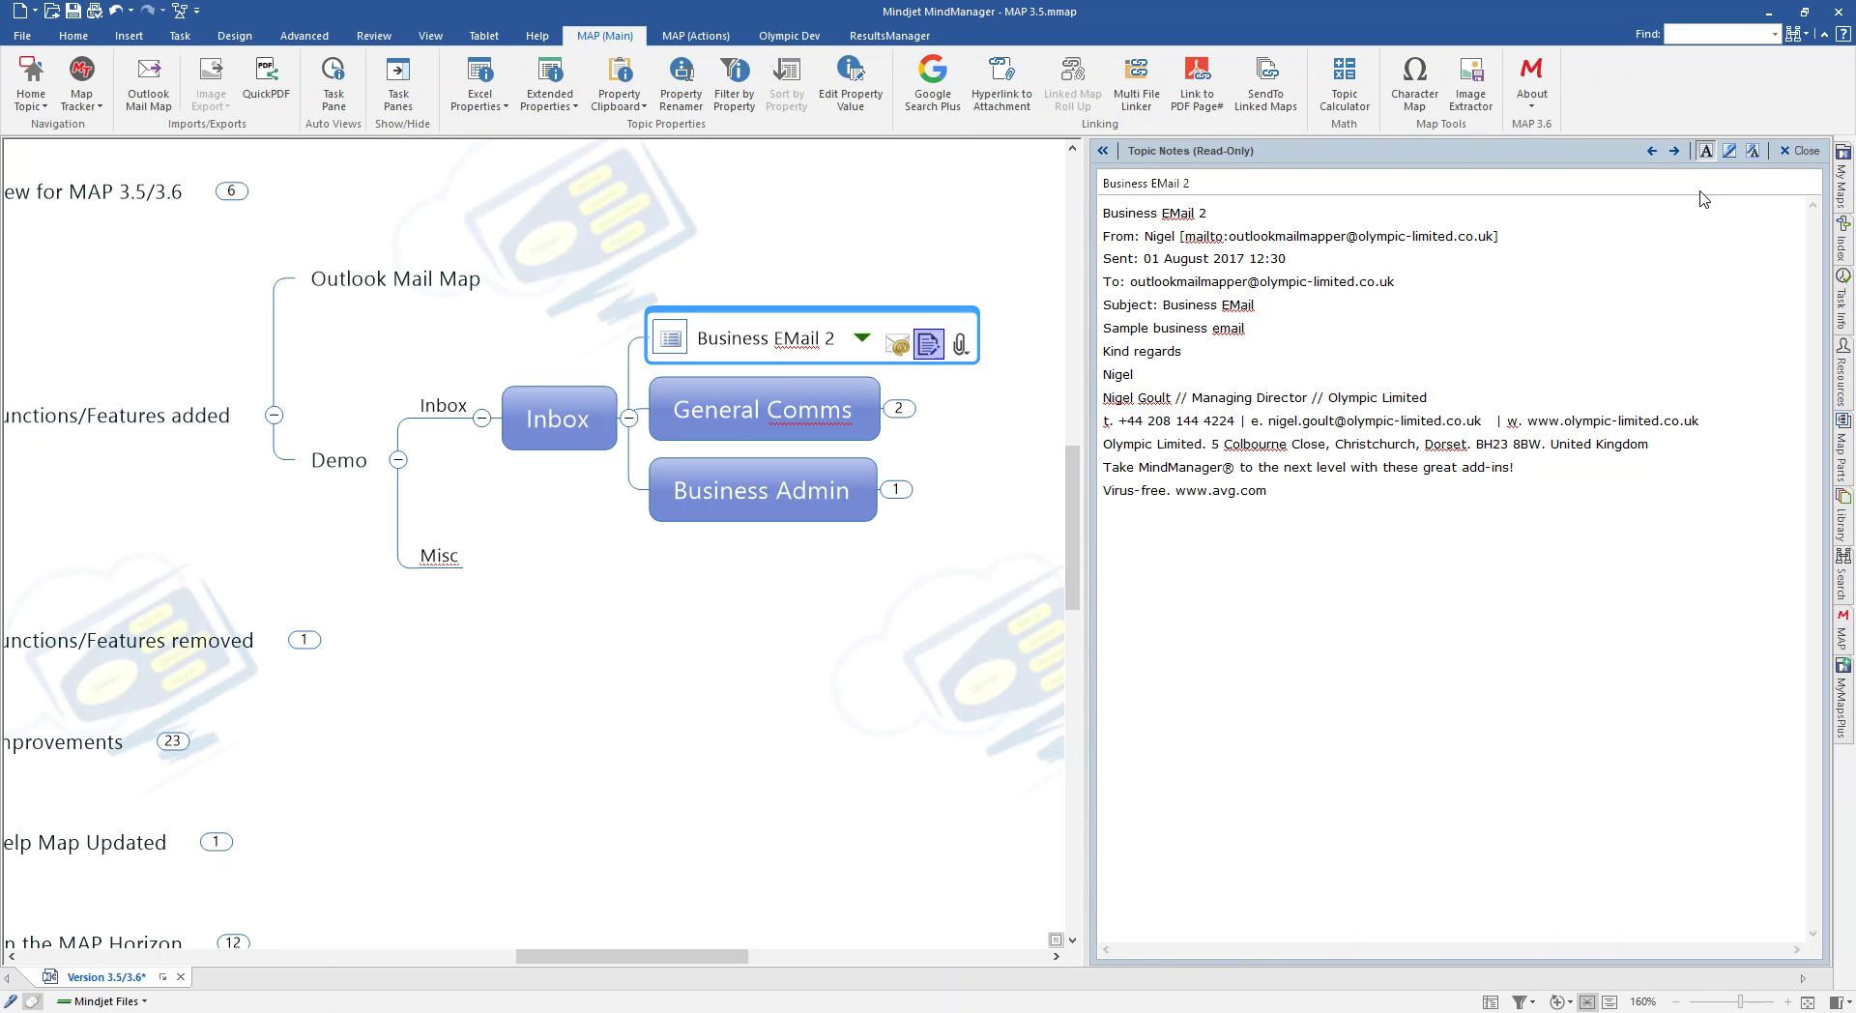
{"action": "left_click", "coordinate": [1804, 152]}
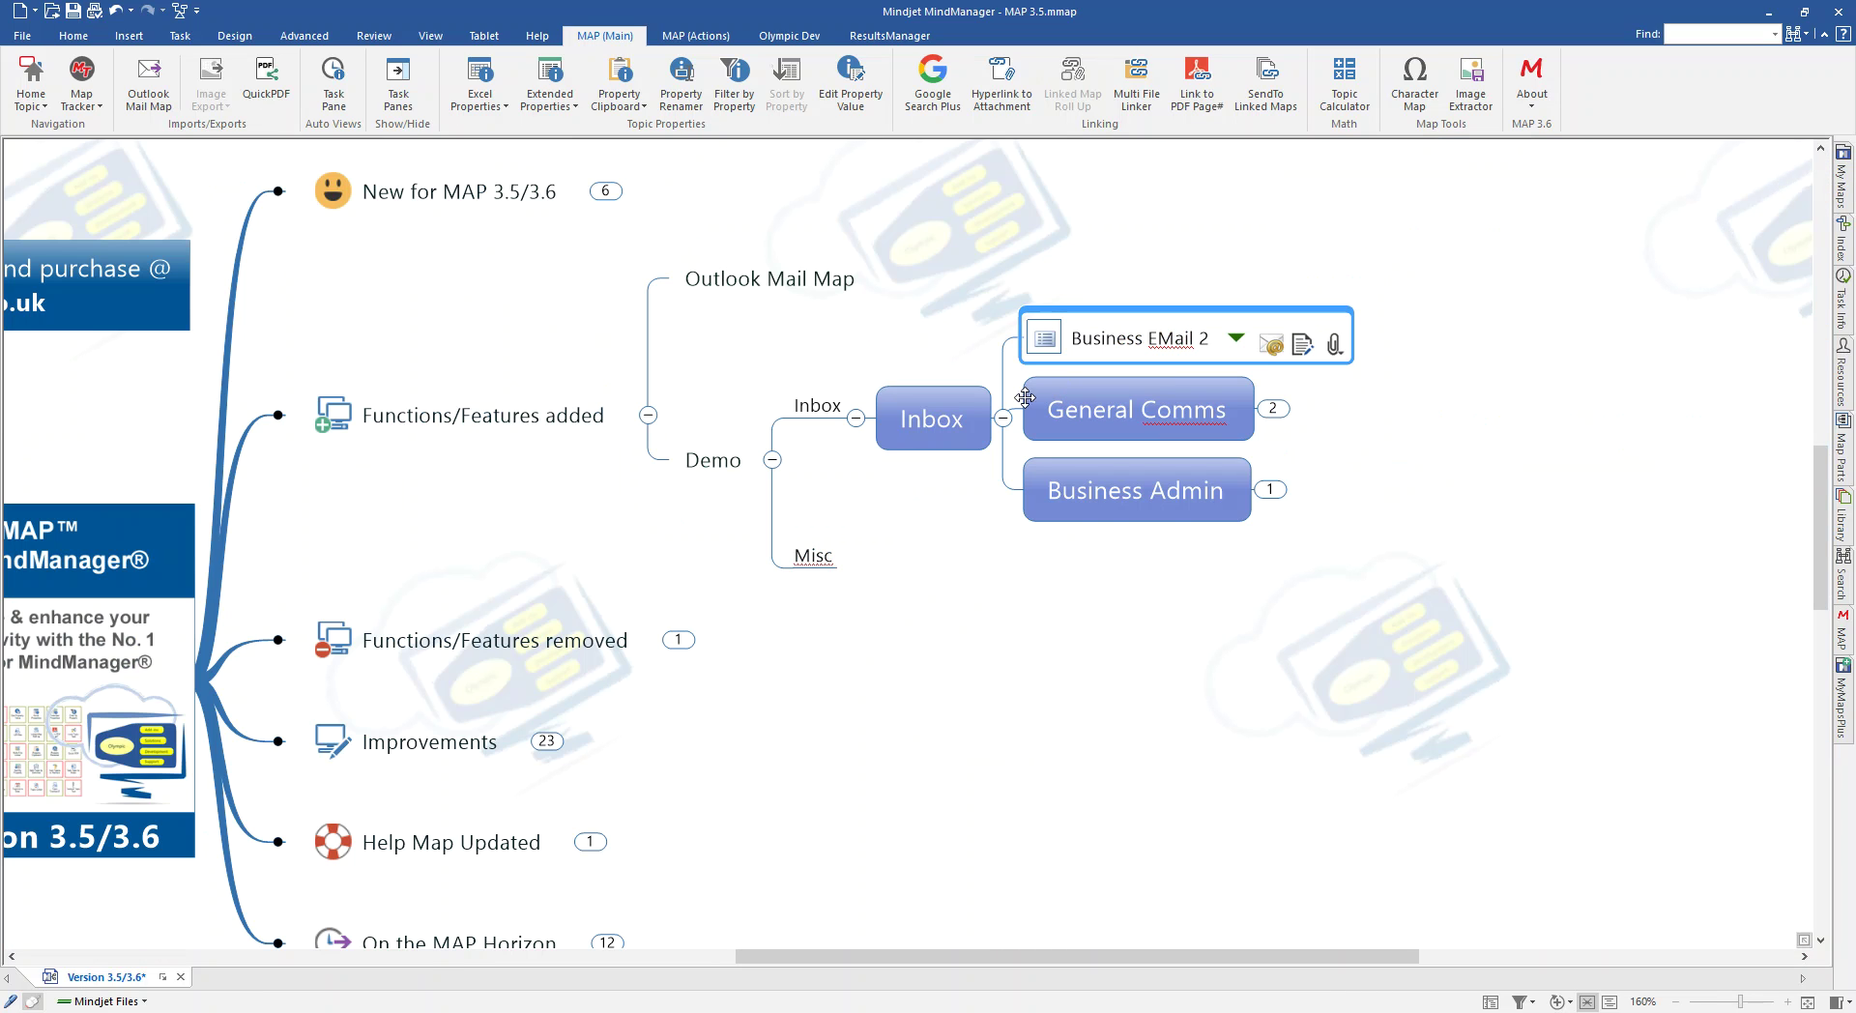
Expand General Comms and Business Admin, collapse Inbox, and select the Misc topic.
{"action": "left_click", "coordinate": [1272, 410]}
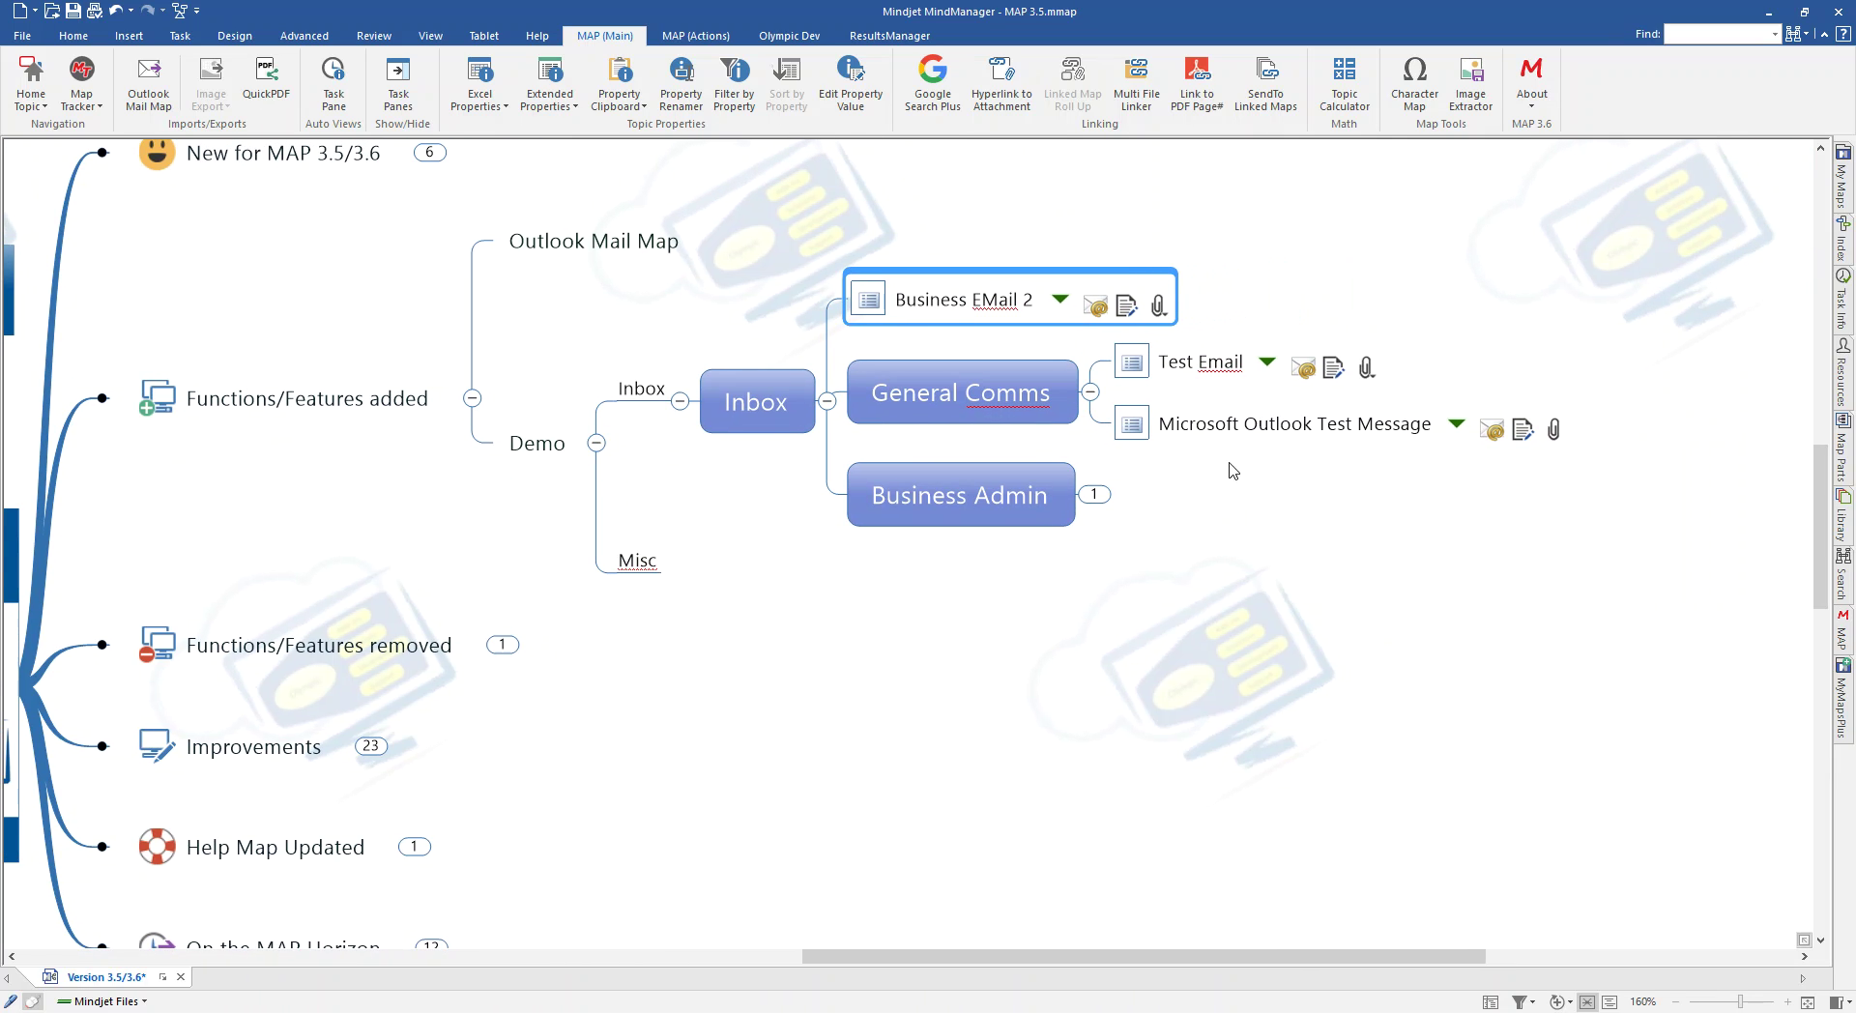
{"action": "left_click", "coordinate": [1095, 494]}
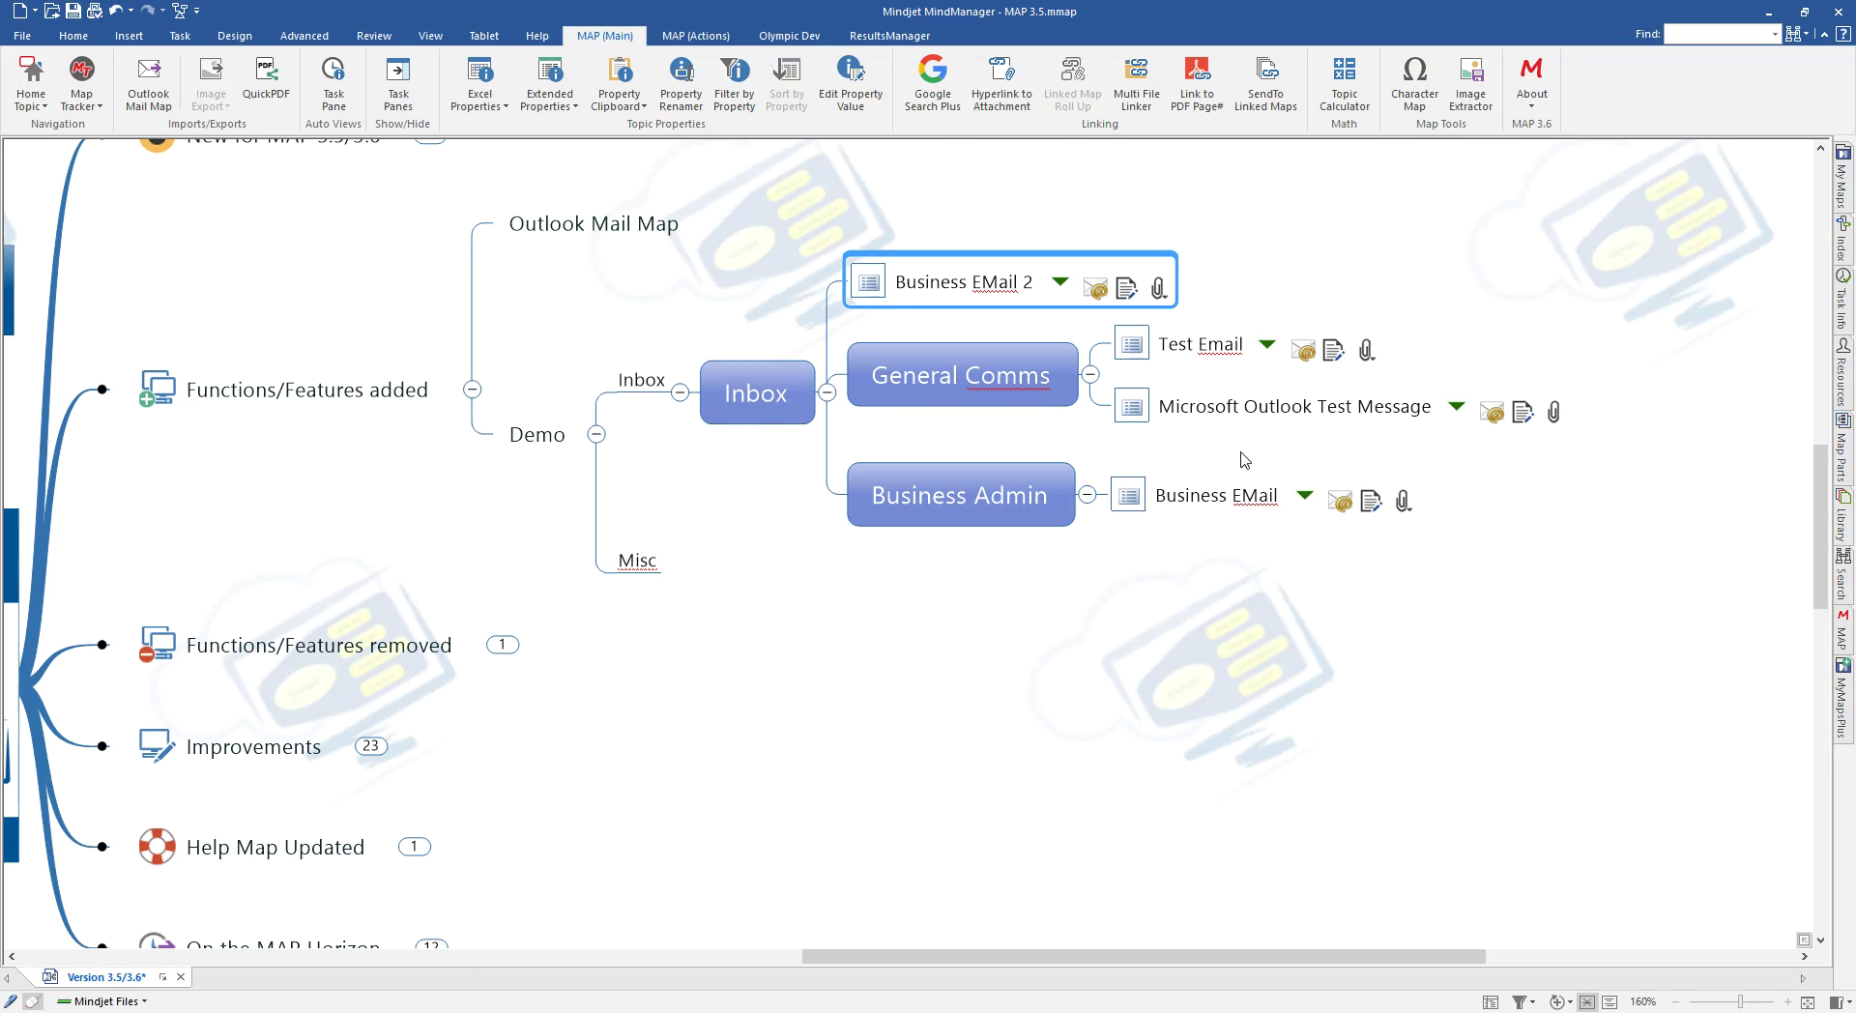
{"action": "left_click", "coordinate": [827, 392]}
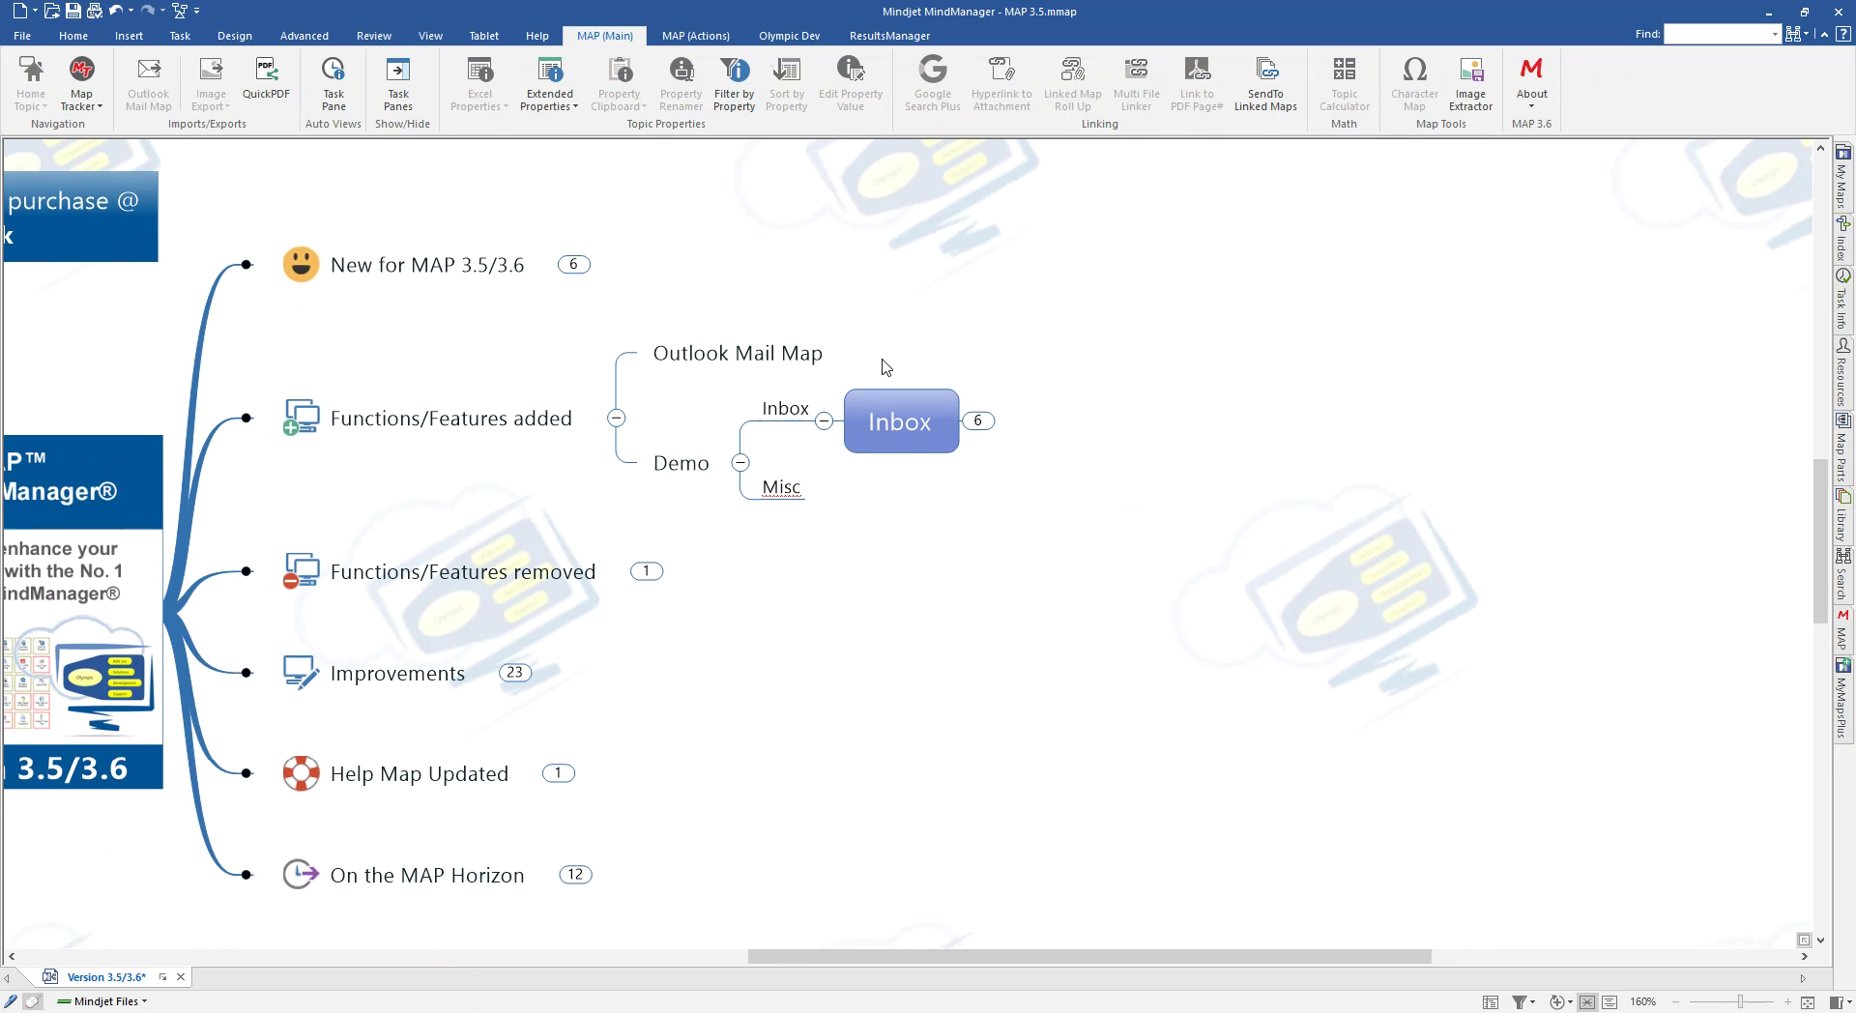
{"action": "left_click", "coordinate": [780, 488]}
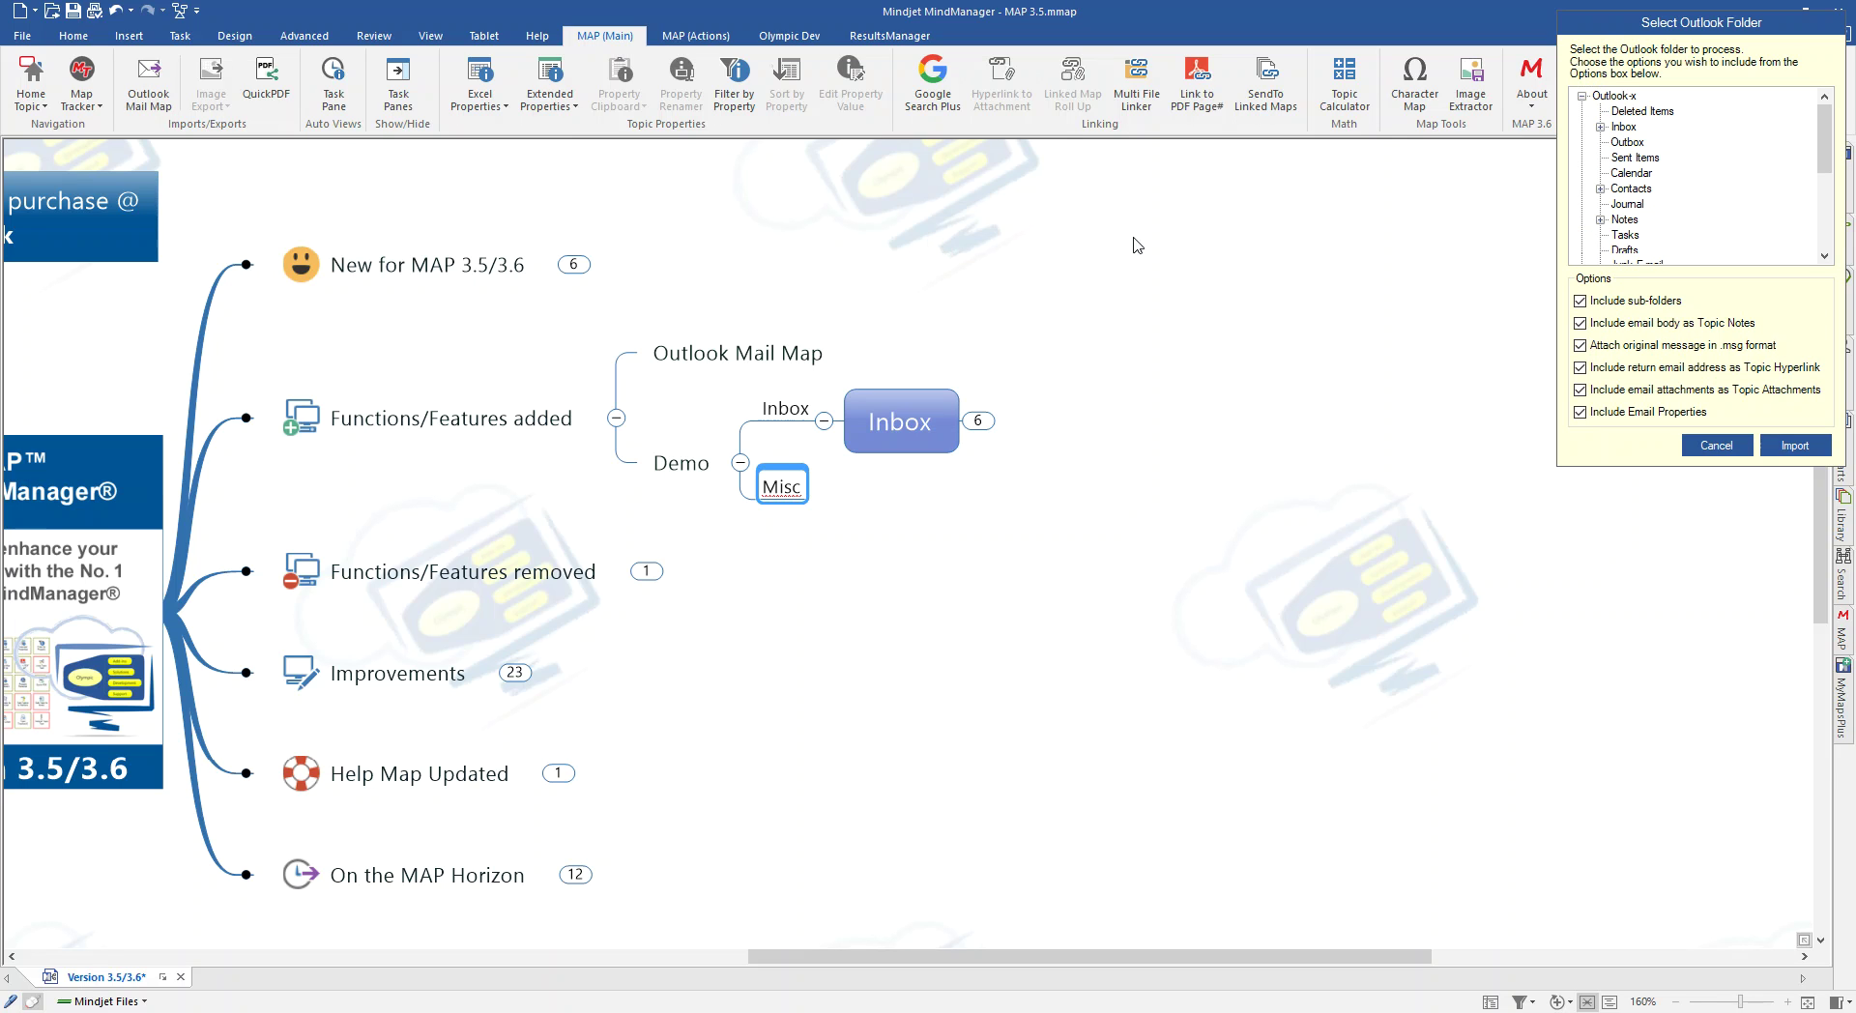
Select the mail account's Miscellaneous folder in the Select Outlook Folder tree.
{"action": "left_click", "coordinate": [1612, 95]}
{"action": "left_click", "coordinate": [1582, 95]}
{"action": "left_click", "coordinate": [1582, 111]}
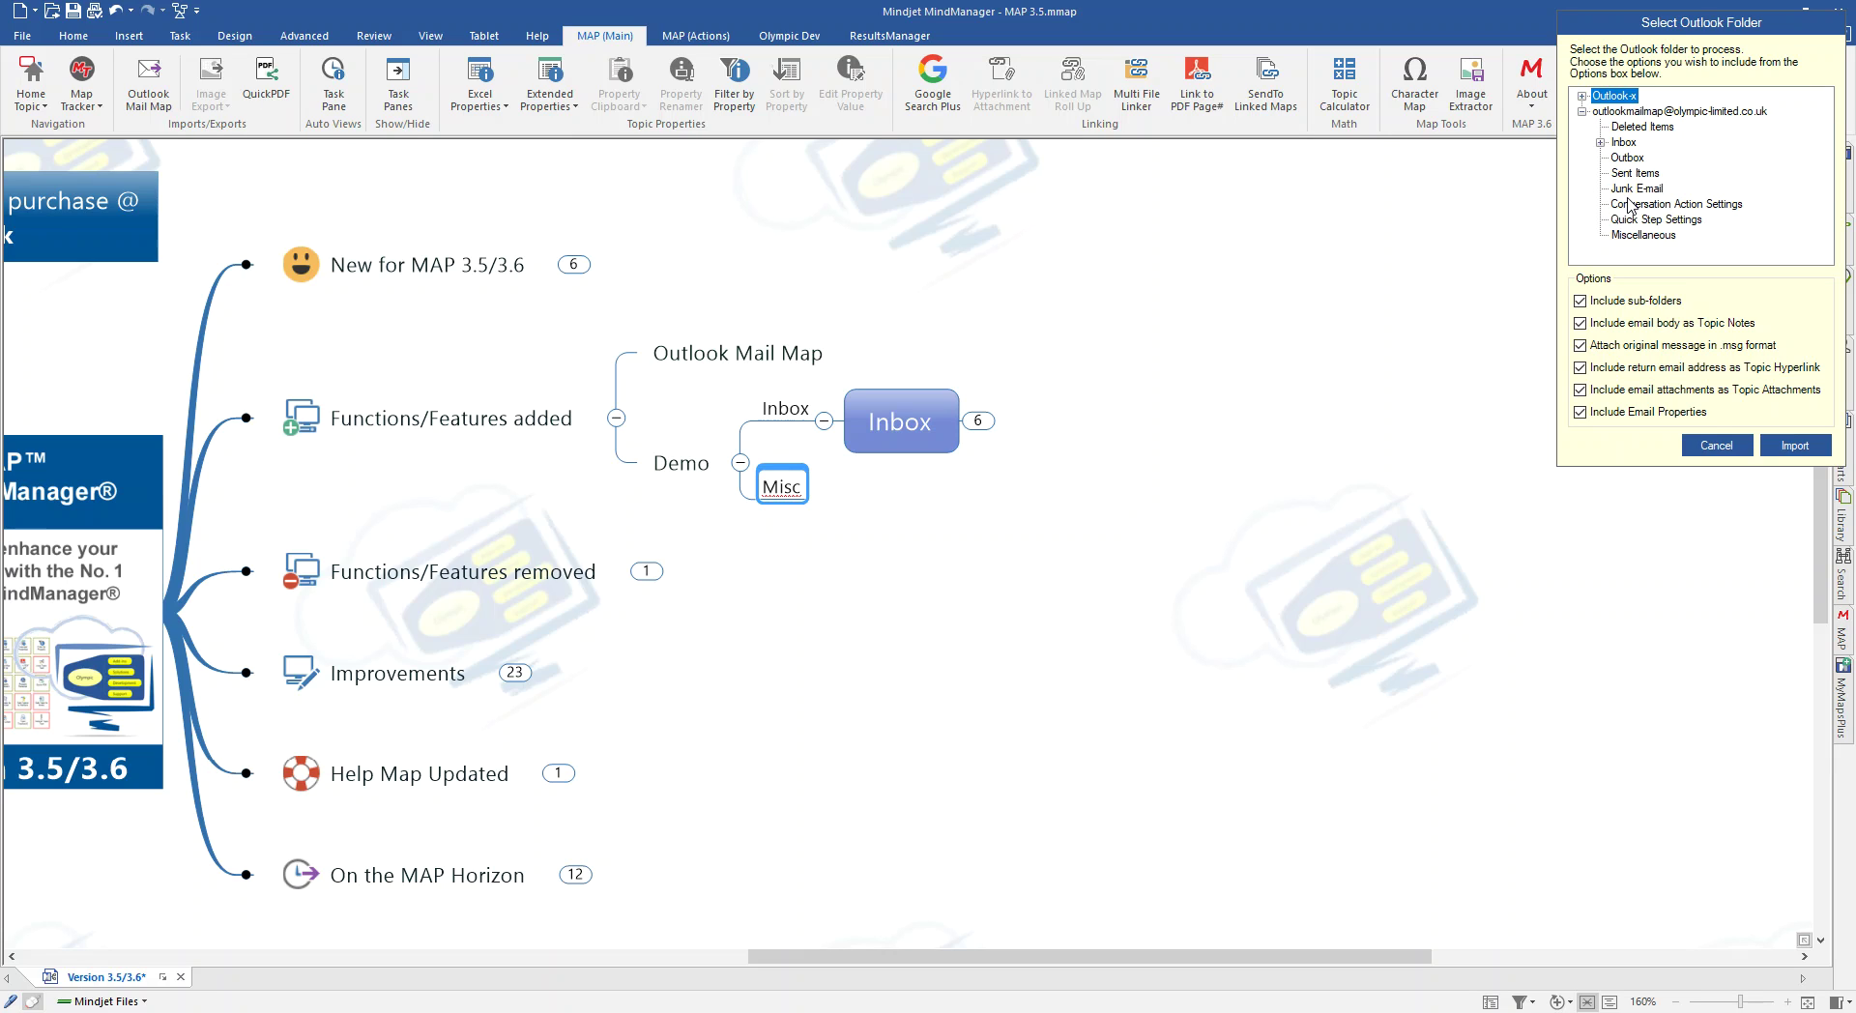
{"action": "left_click", "coordinate": [1641, 237]}
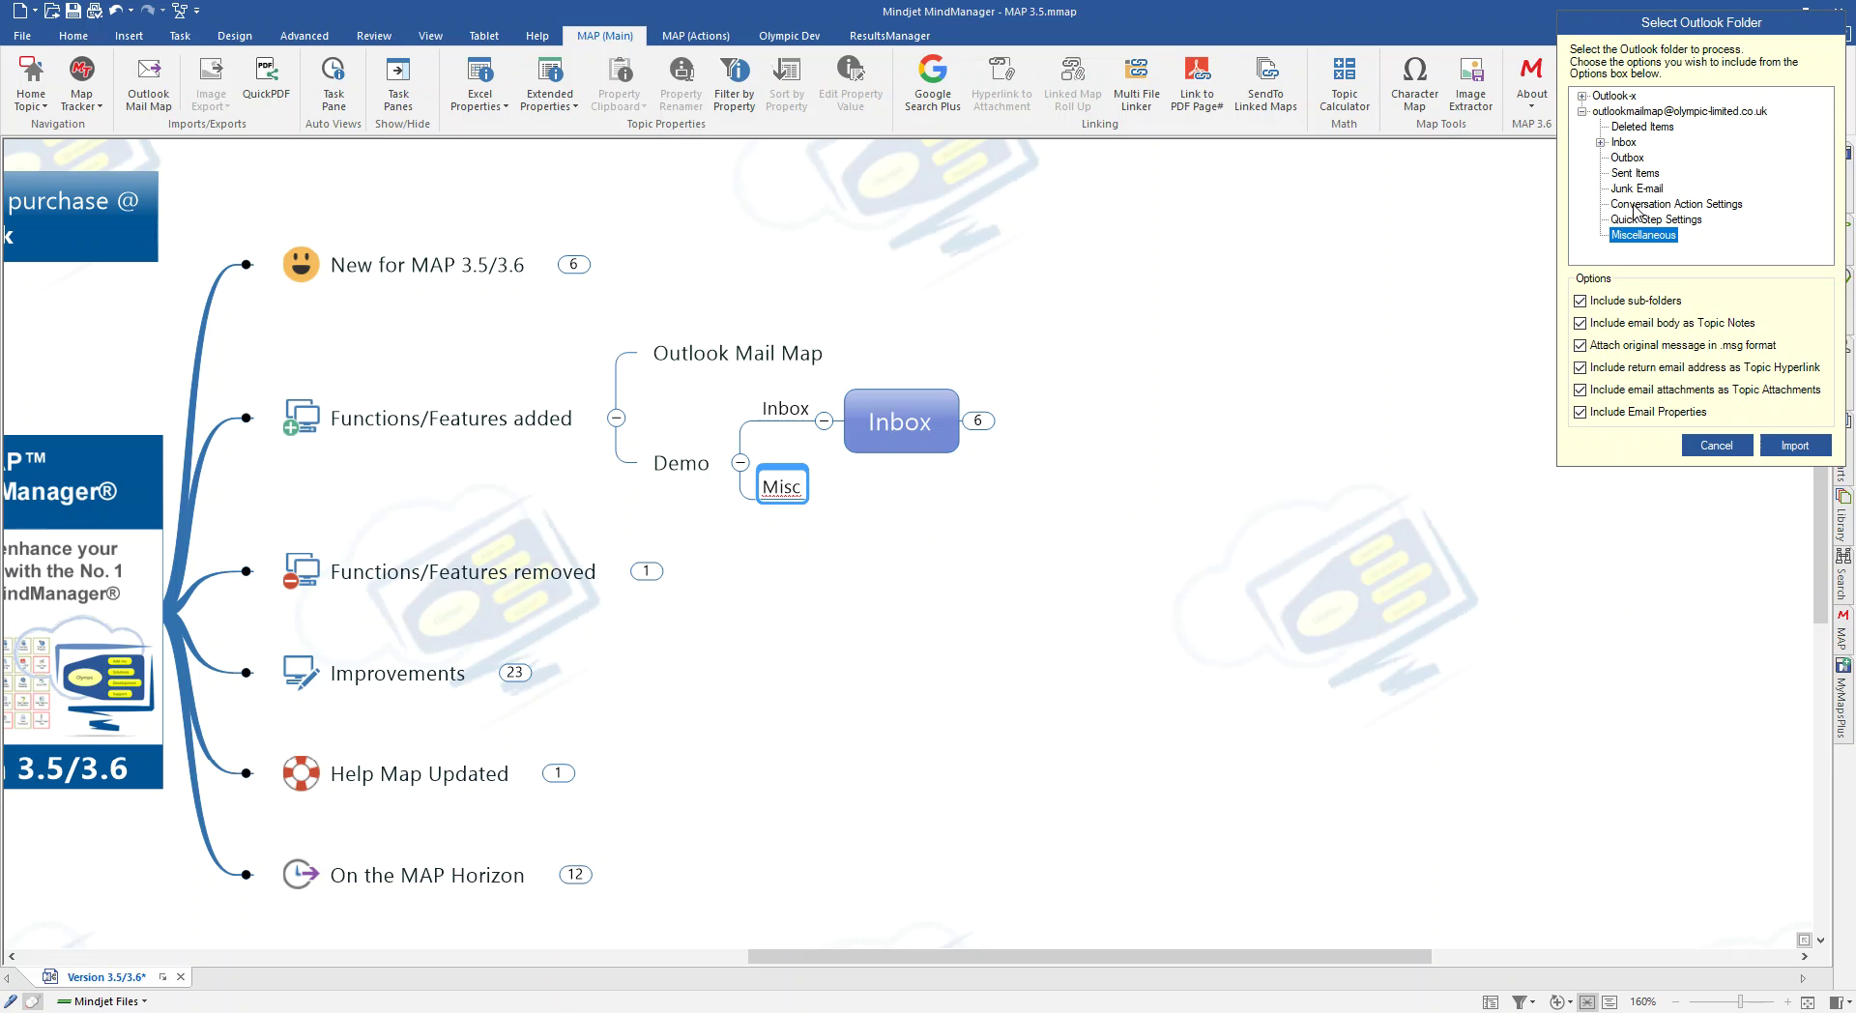
Import the Miscellaneous emails under Misc, then collapse Miscellaneous and Inbox.
{"action": "left_click", "coordinate": [1795, 447]}
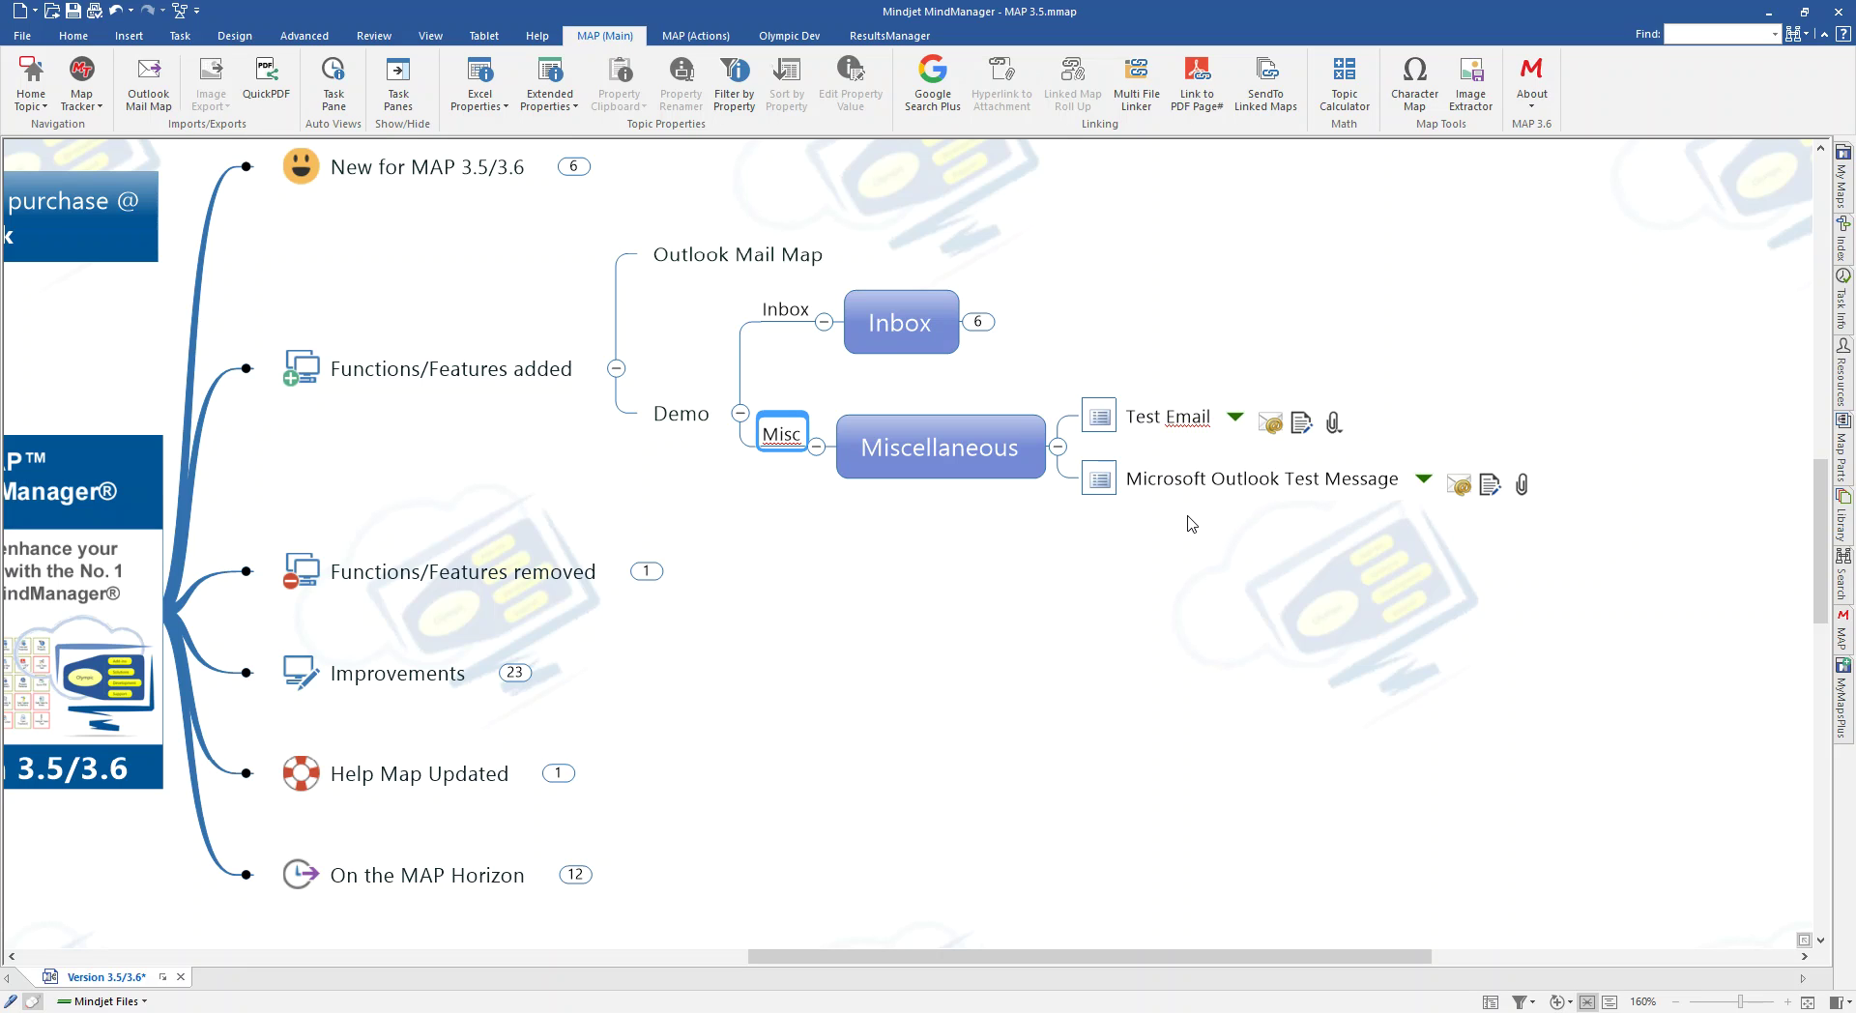
{"action": "left_click", "coordinate": [1057, 446]}
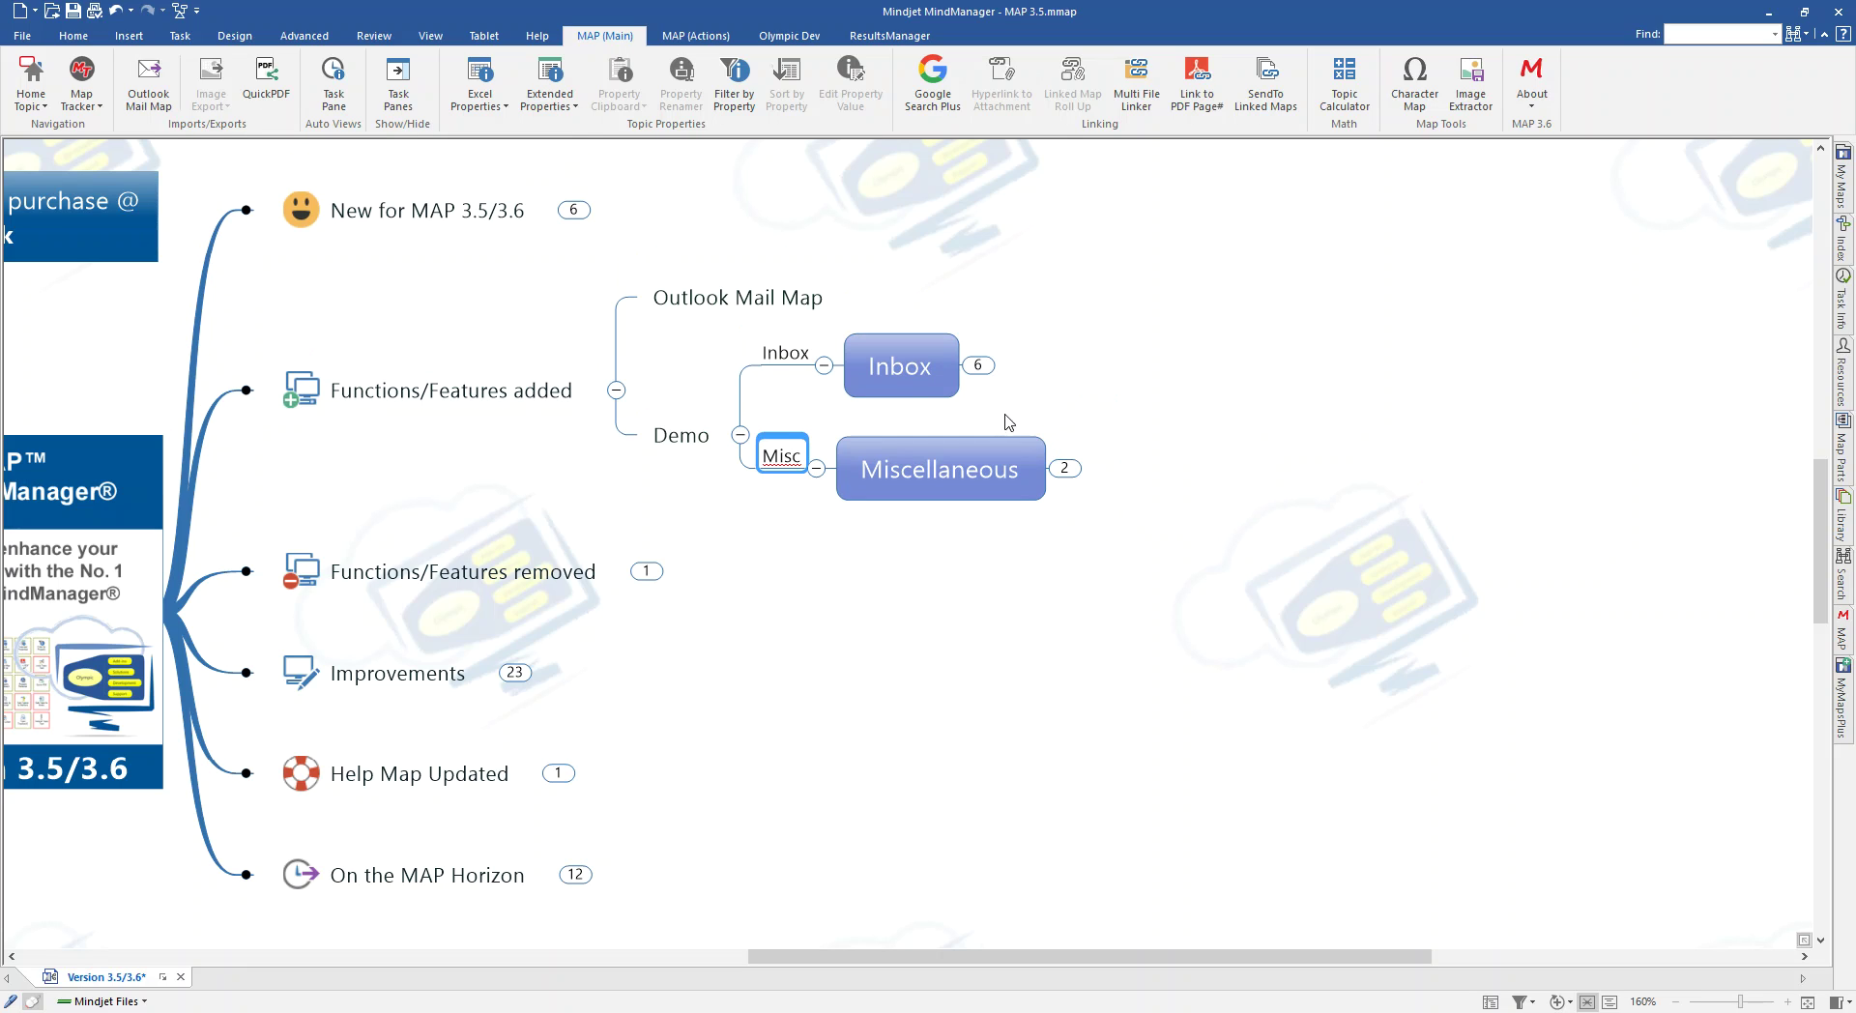
{"action": "left_click", "coordinate": [823, 365]}
Collapse Misc, Demo and Functions/Features added, and recentre the map on the central topic.
{"action": "left_click", "coordinate": [815, 469]}
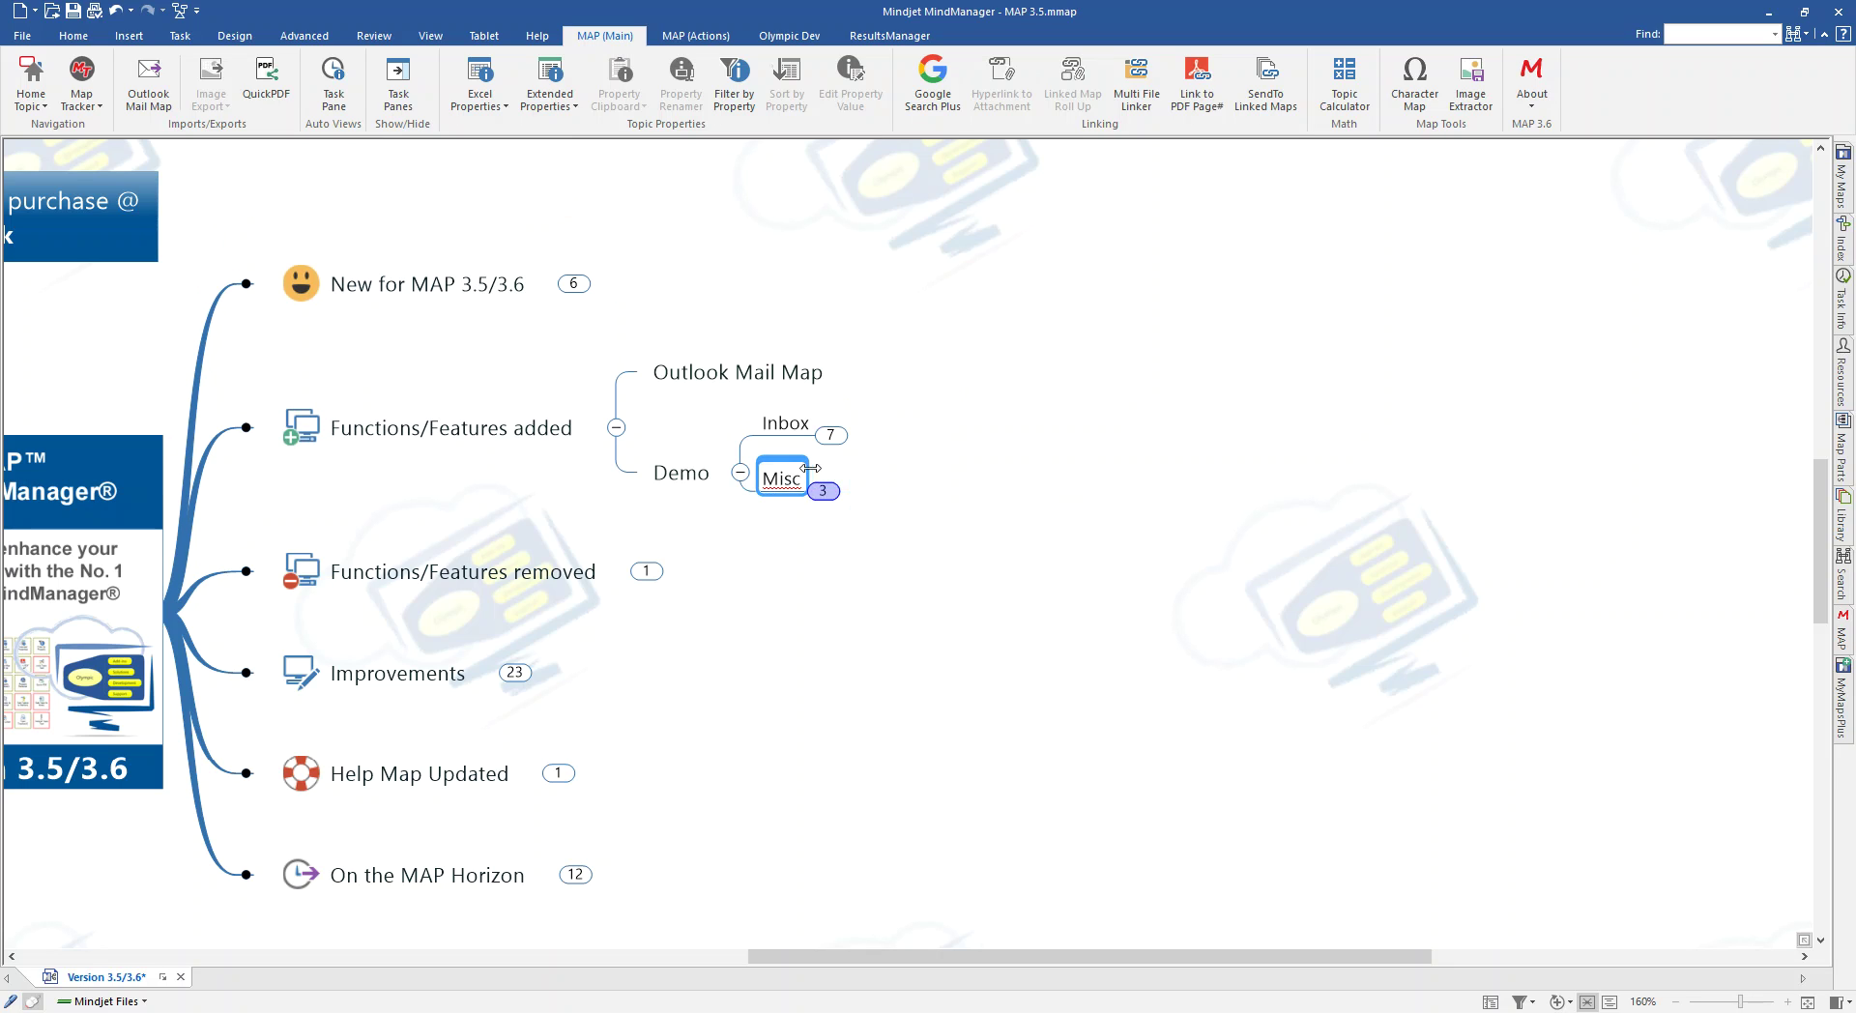
{"action": "left_click", "coordinate": [741, 473]}
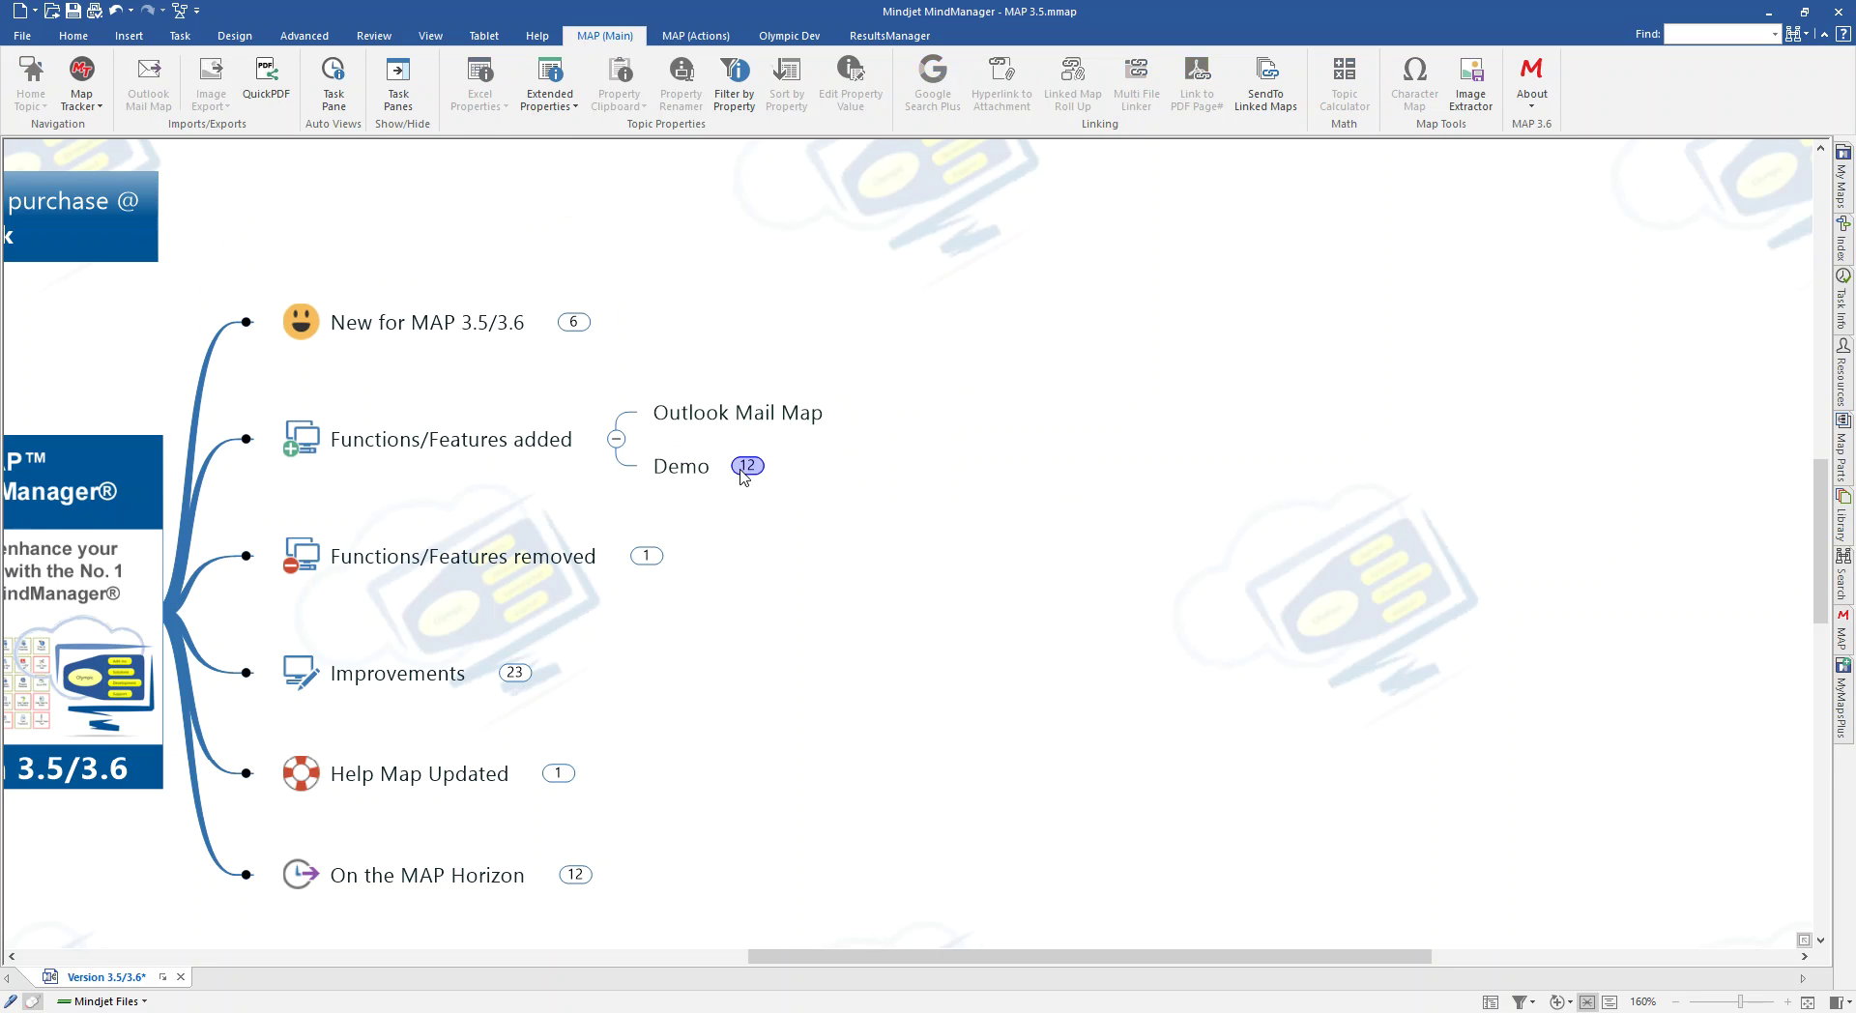
{"action": "left_click", "coordinate": [616, 431]}
{"action": "left_click_drag", "start_coordinate": [908, 444], "coordinate": [1446, 452]}
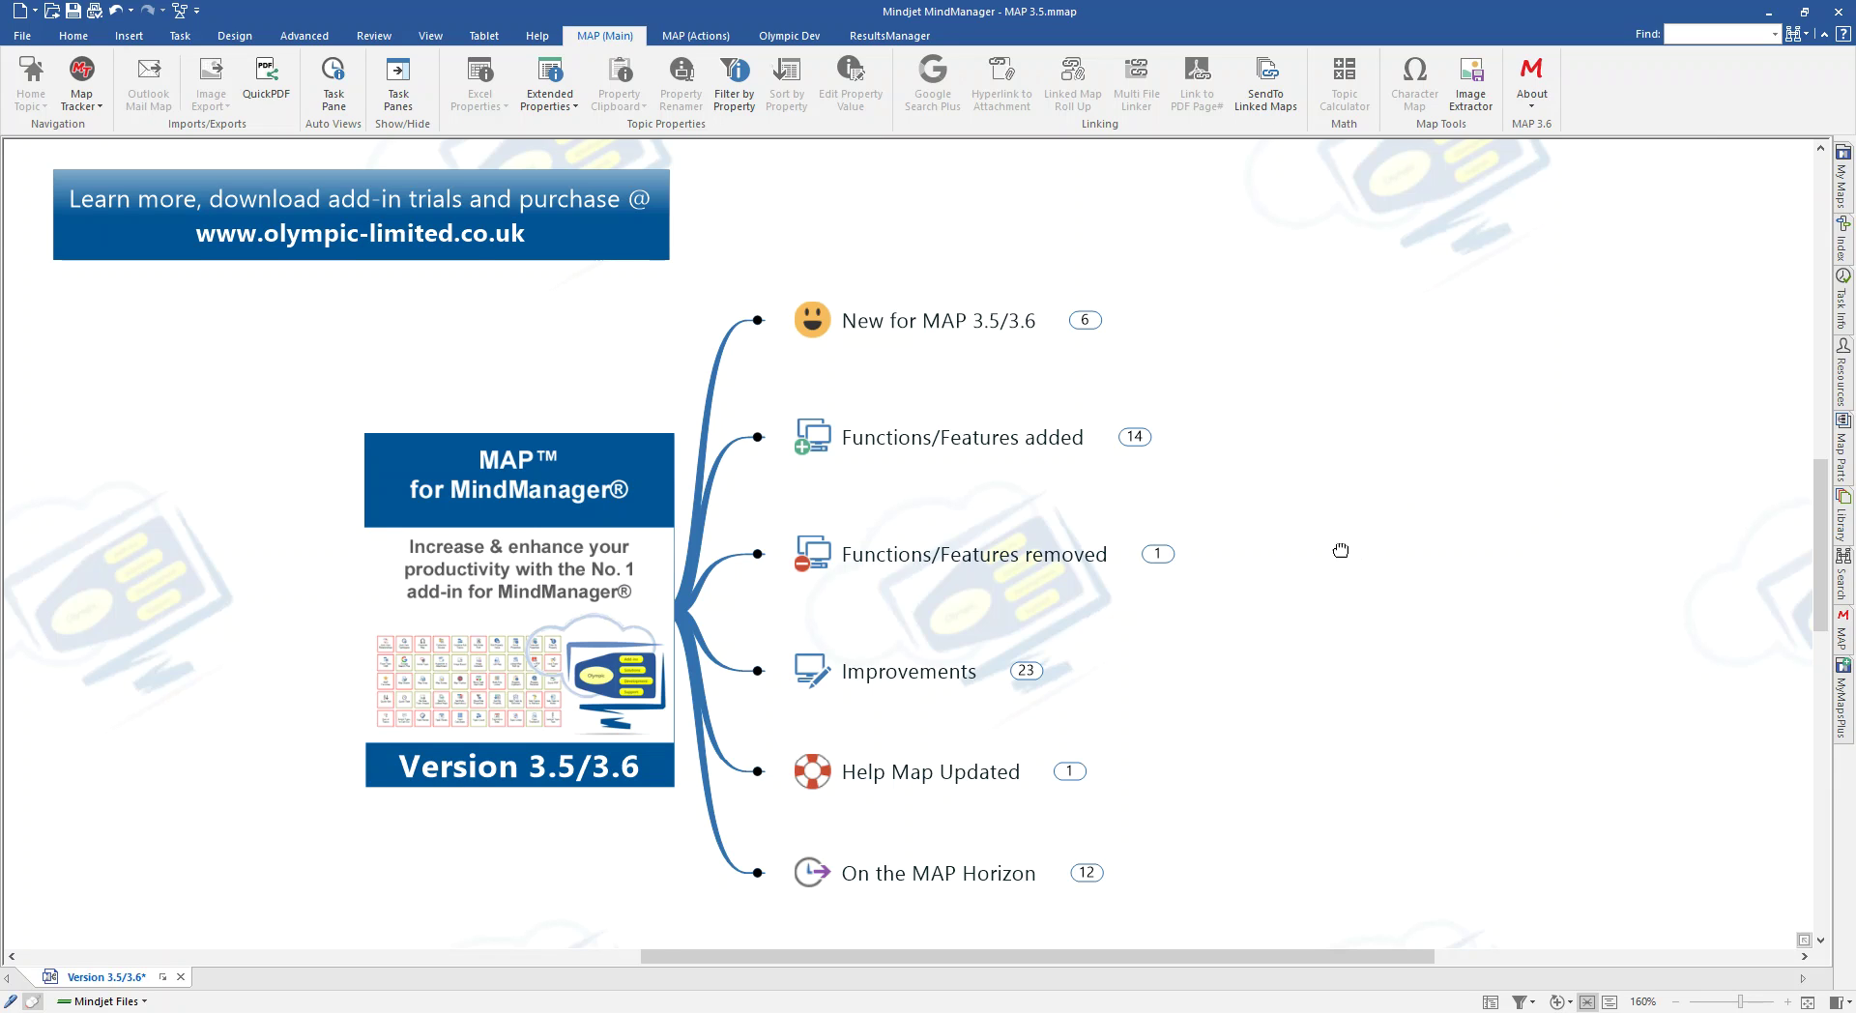
Briefly expand and re-collapse Functions/Features removed.
{"action": "left_click_drag", "start_coordinate": [1334, 547], "coordinate": [1176, 522]}
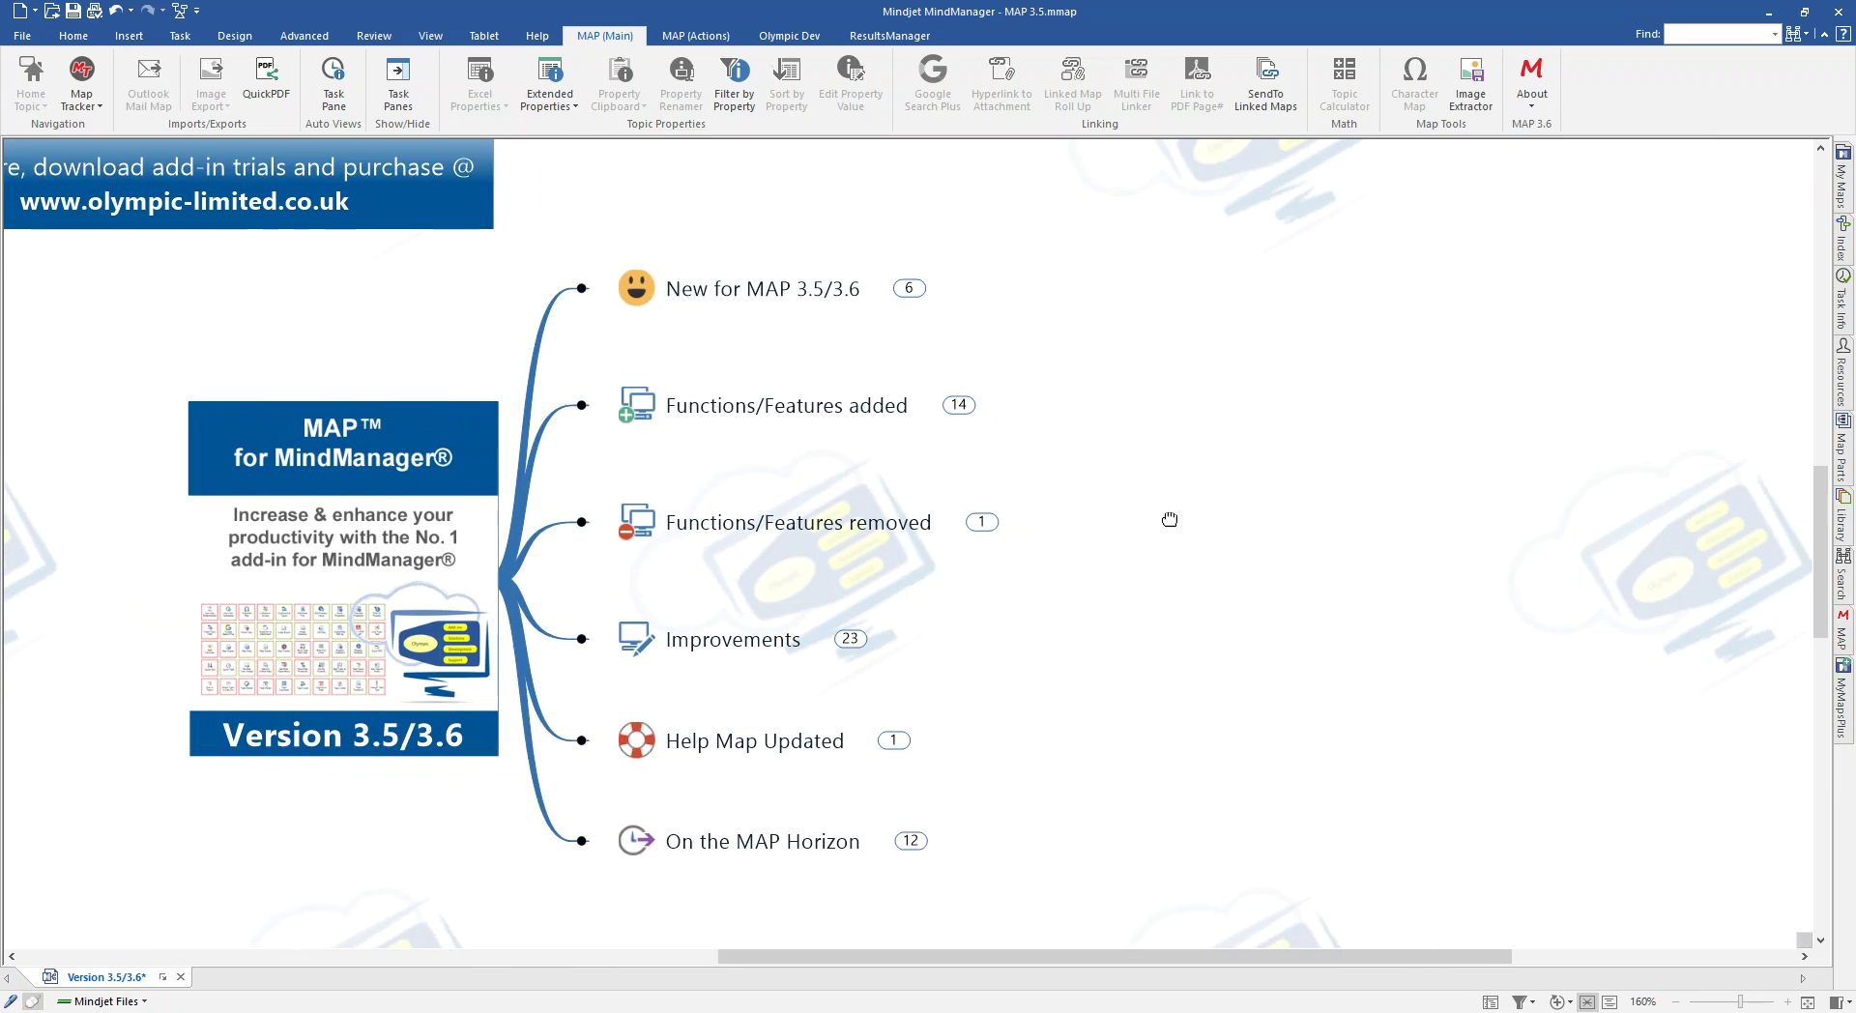
{"action": "left_click", "coordinate": [981, 522]}
{"action": "left_click", "coordinate": [974, 524]}
Expand Improvements through Property Clipboard, Demo and New to show five target topics.
{"action": "left_click", "coordinate": [849, 640]}
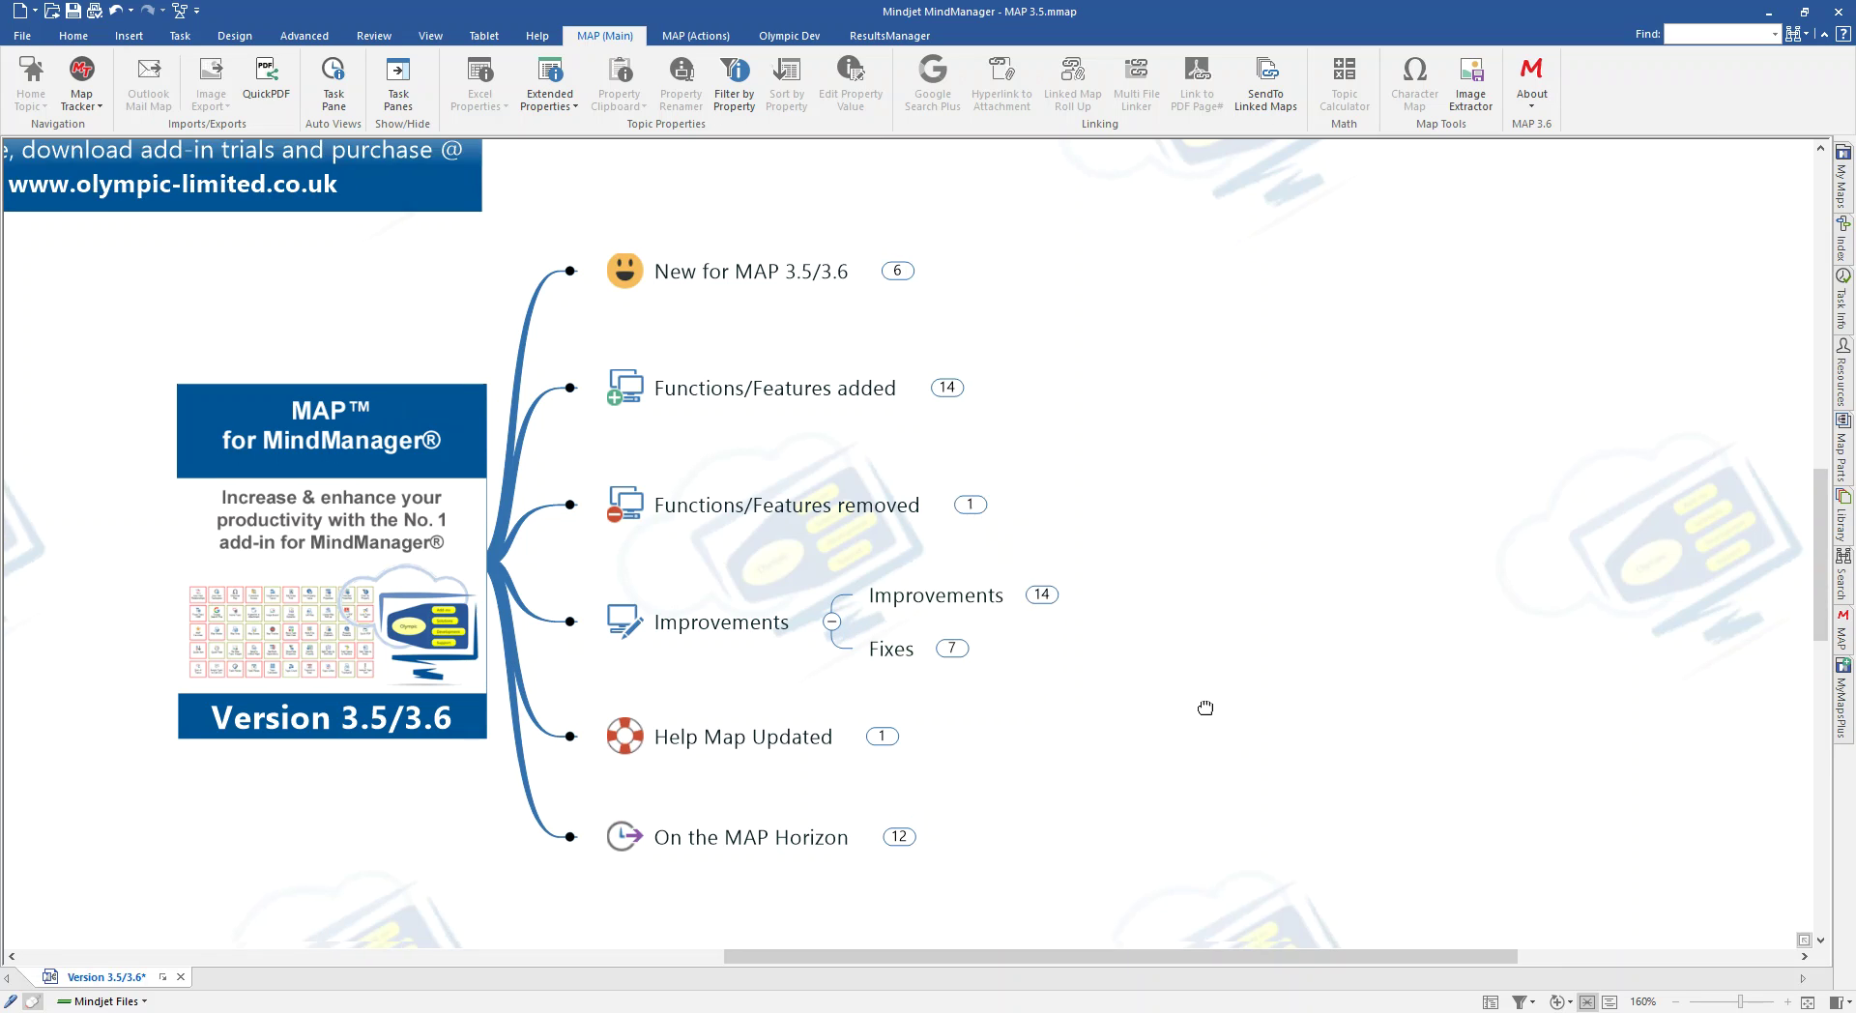
{"action": "left_click", "coordinate": [771, 480]}
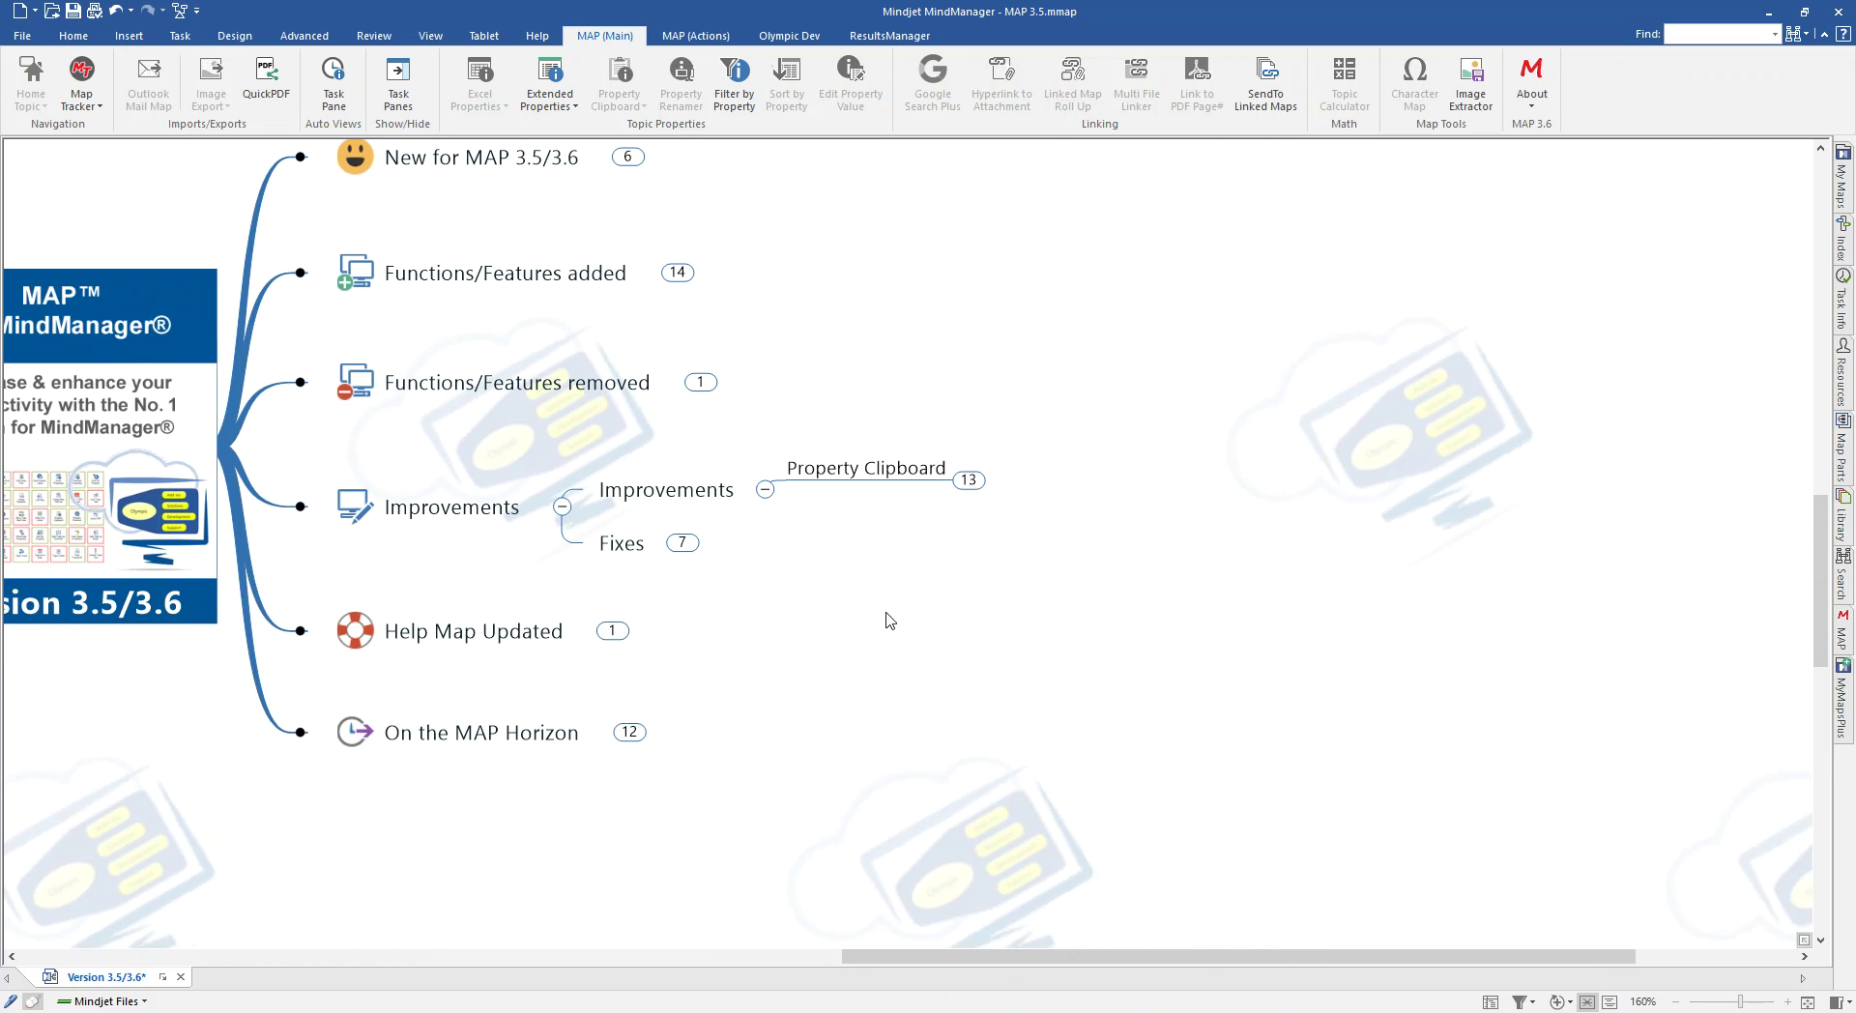
{"action": "left_click", "coordinate": [967, 481]}
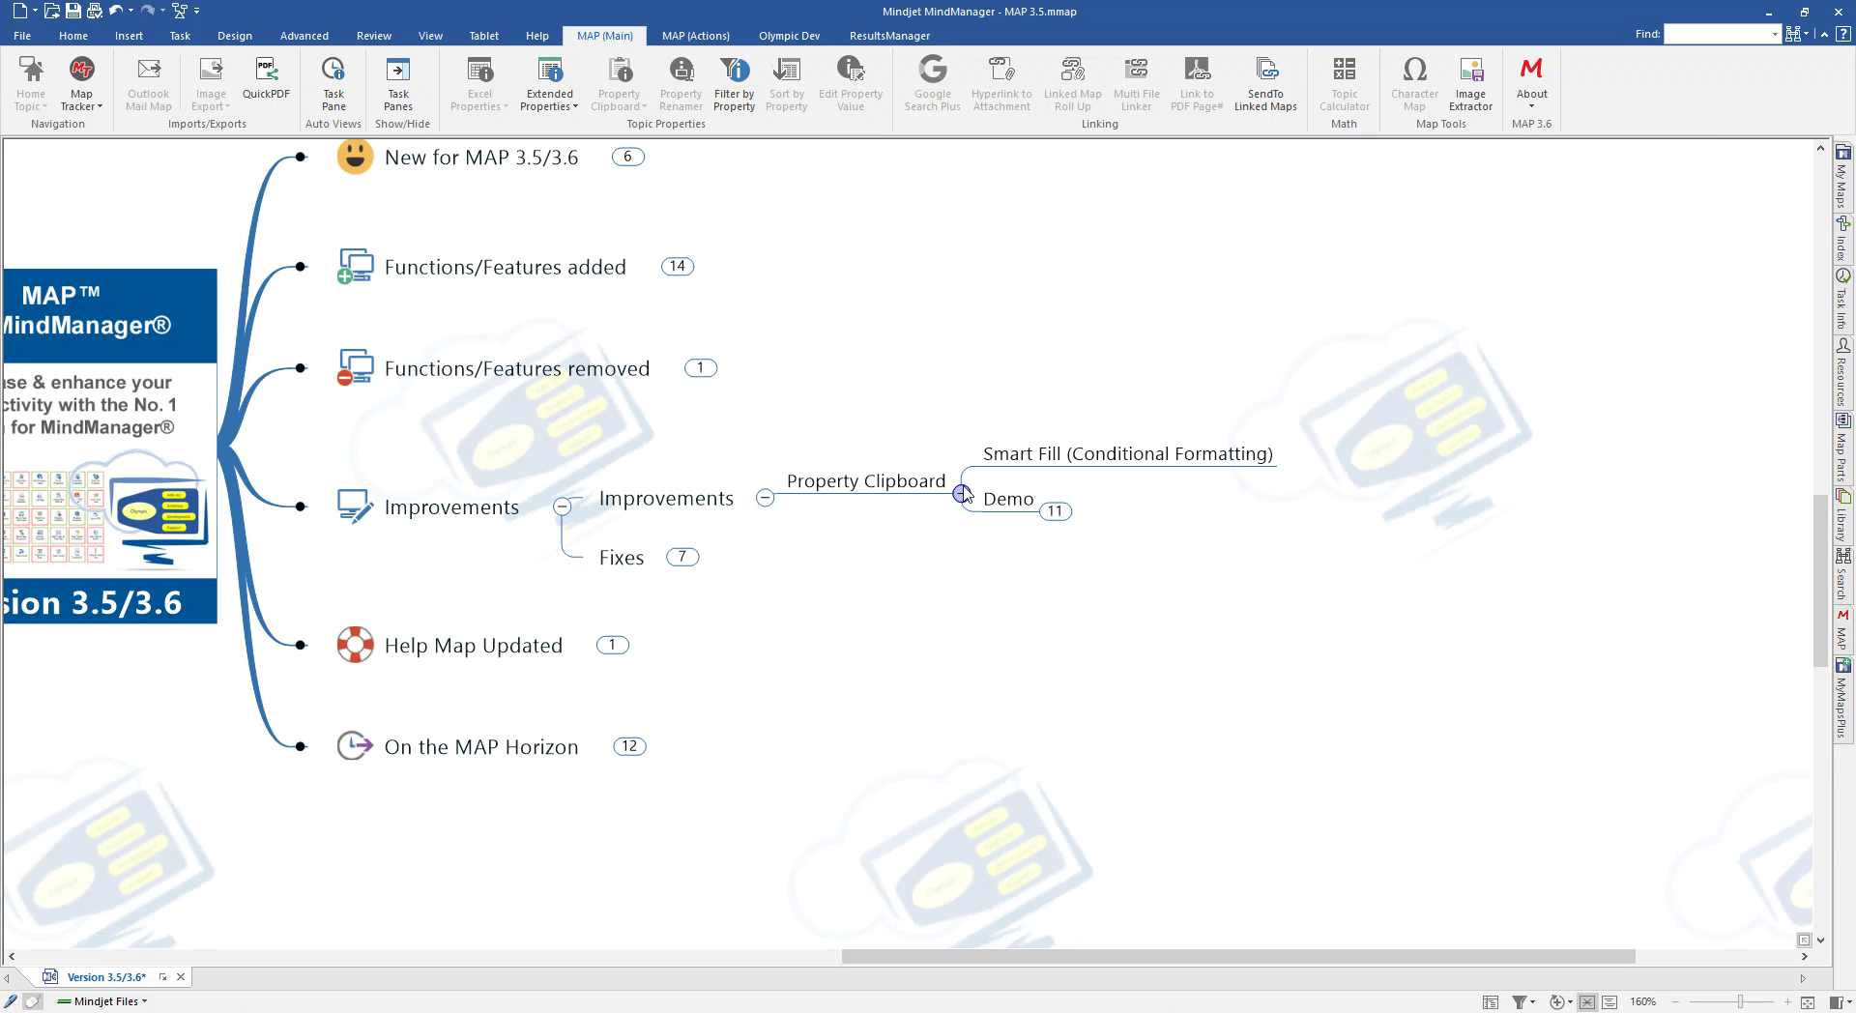
{"action": "left_click_drag", "start_coordinate": [1108, 606], "coordinate": [1021, 616]}
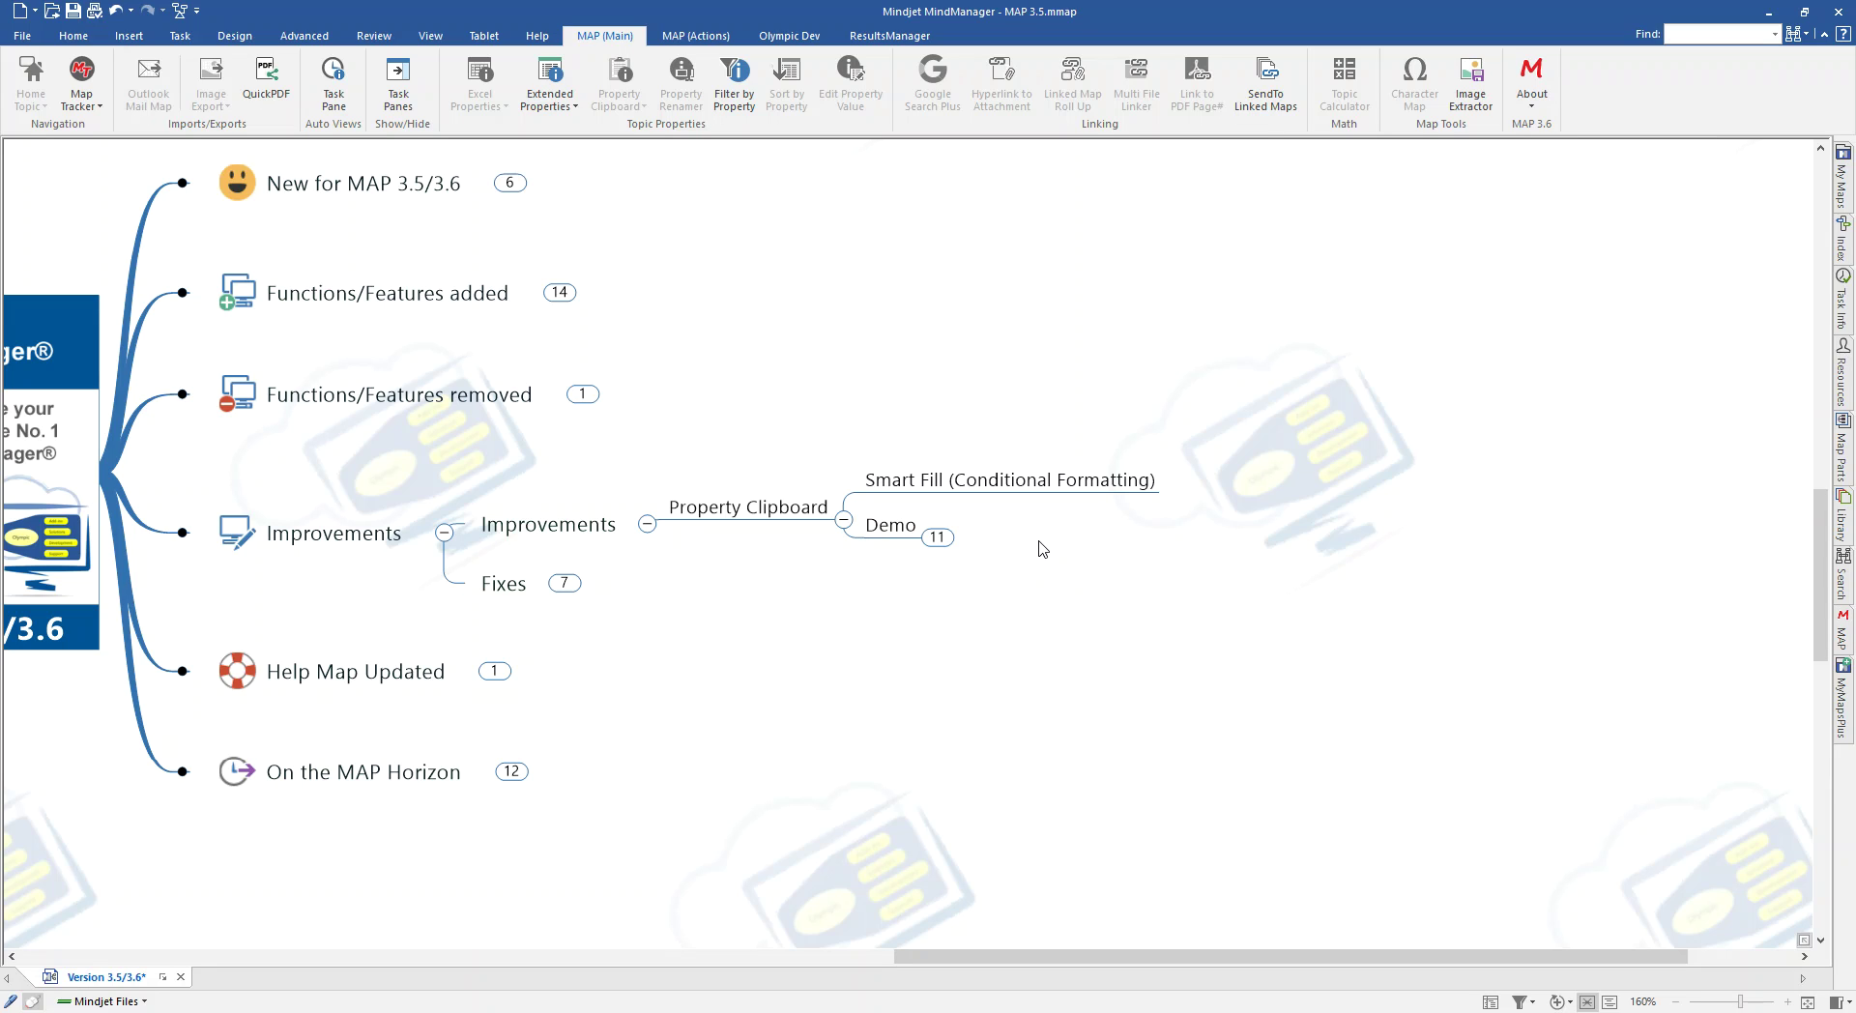
{"action": "left_click", "coordinate": [936, 537]}
{"action": "left_click_drag", "start_coordinate": [1166, 618], "coordinate": [1164, 700]}
{"action": "left_click", "coordinate": [1009, 630]}
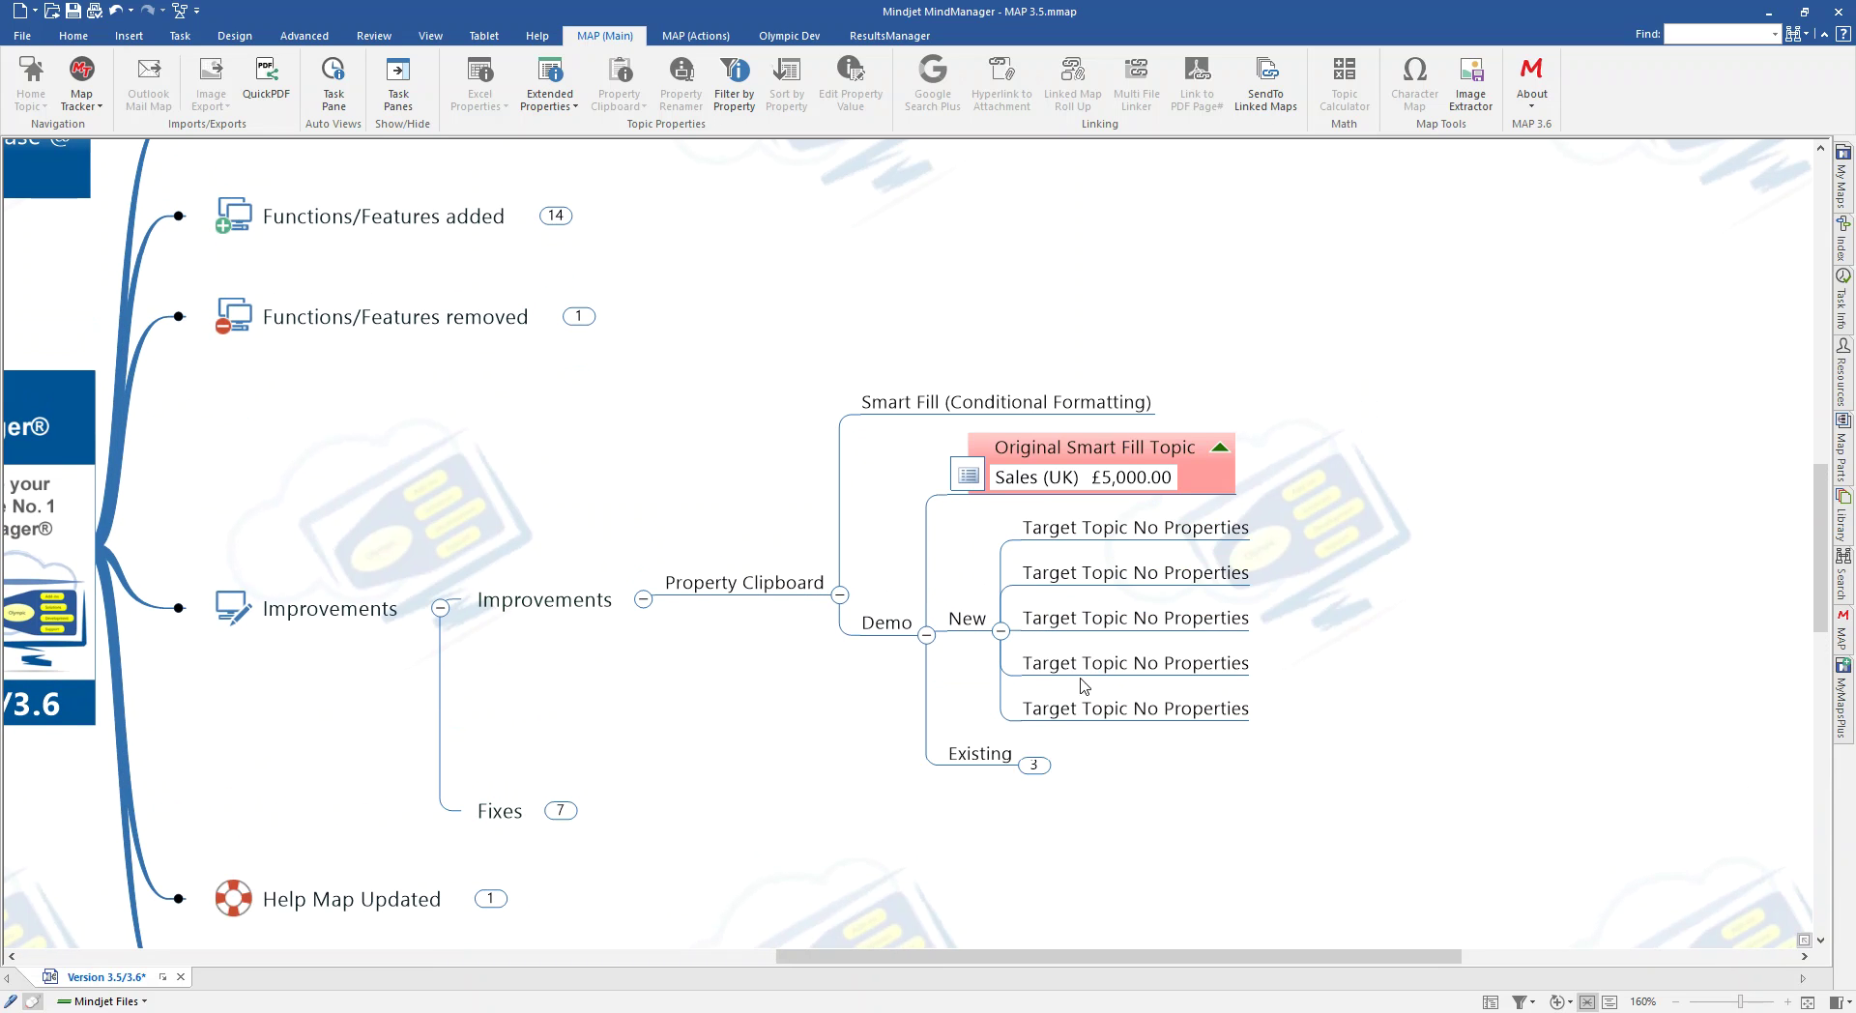
Show the £1,000, £5,000 and £16,000 Existing targets and check the Original topic's Smart Fill rules unchanged.
{"action": "left_click", "coordinate": [1034, 765]}
{"action": "left_click_drag", "start_coordinate": [1591, 650], "coordinate": [1542, 582]}
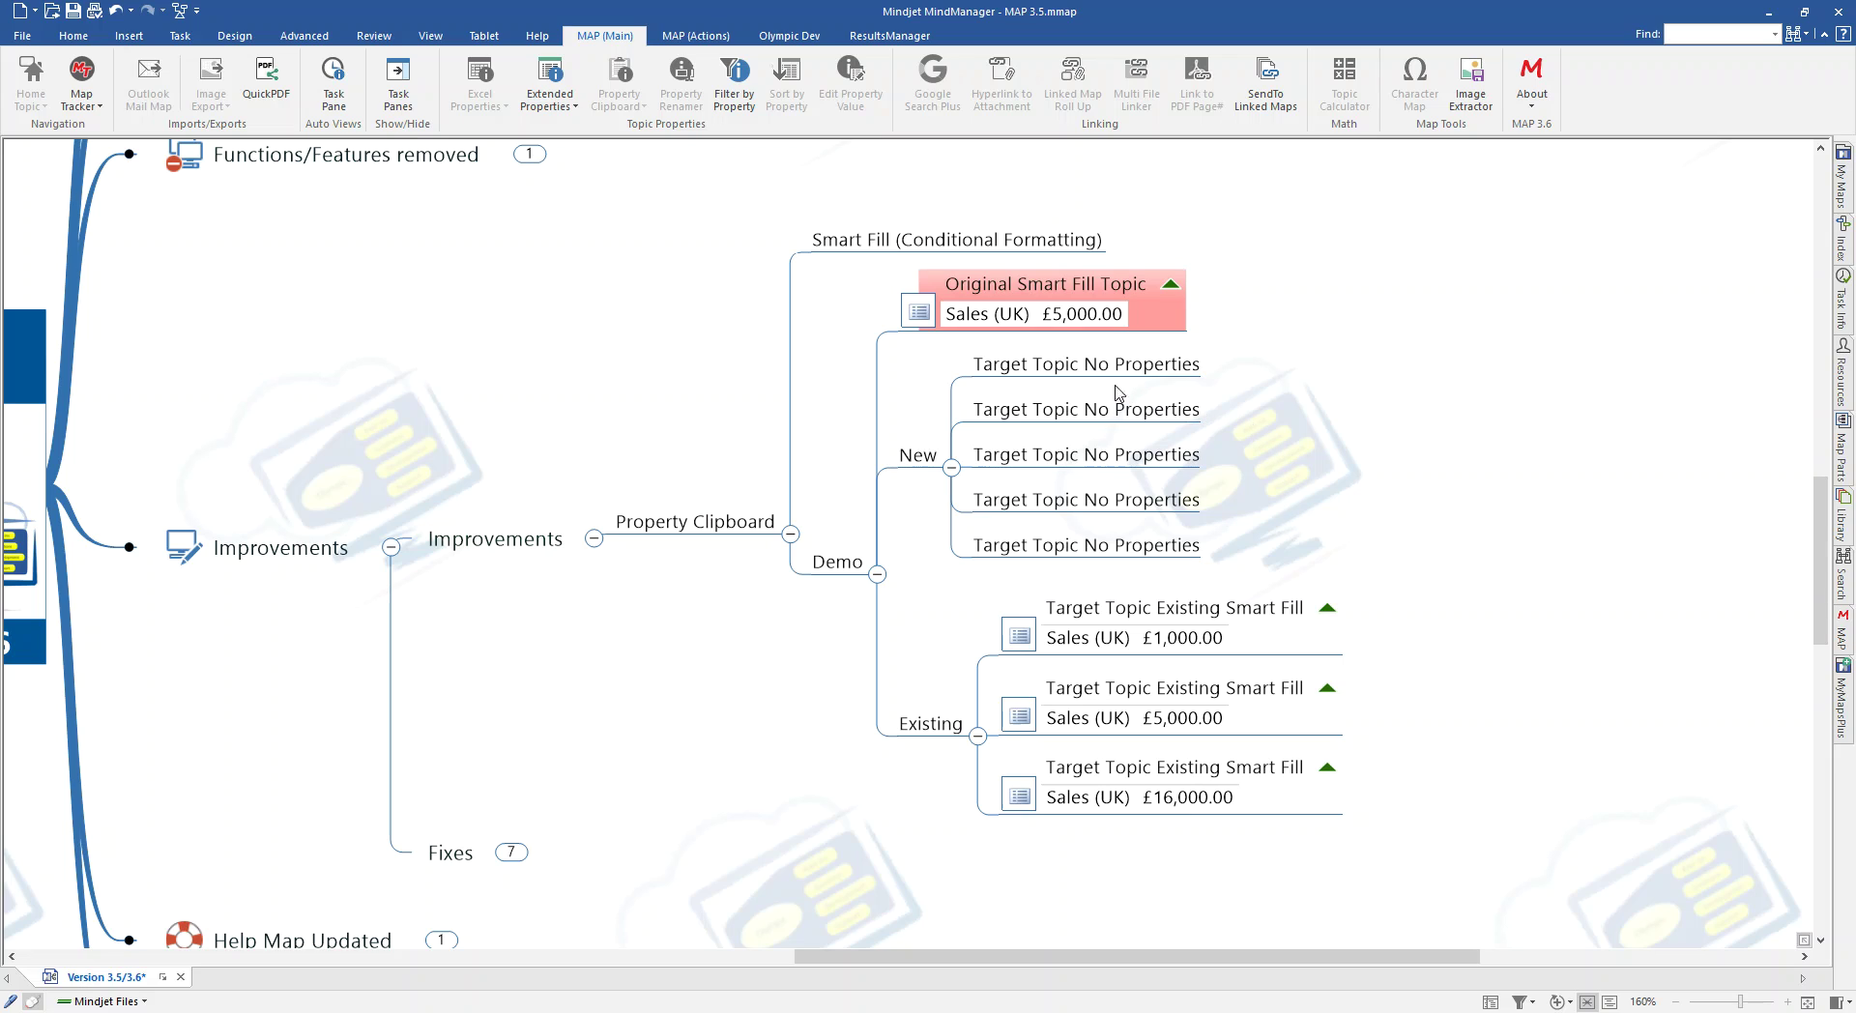
{"action": "left_click", "coordinate": [969, 299]}
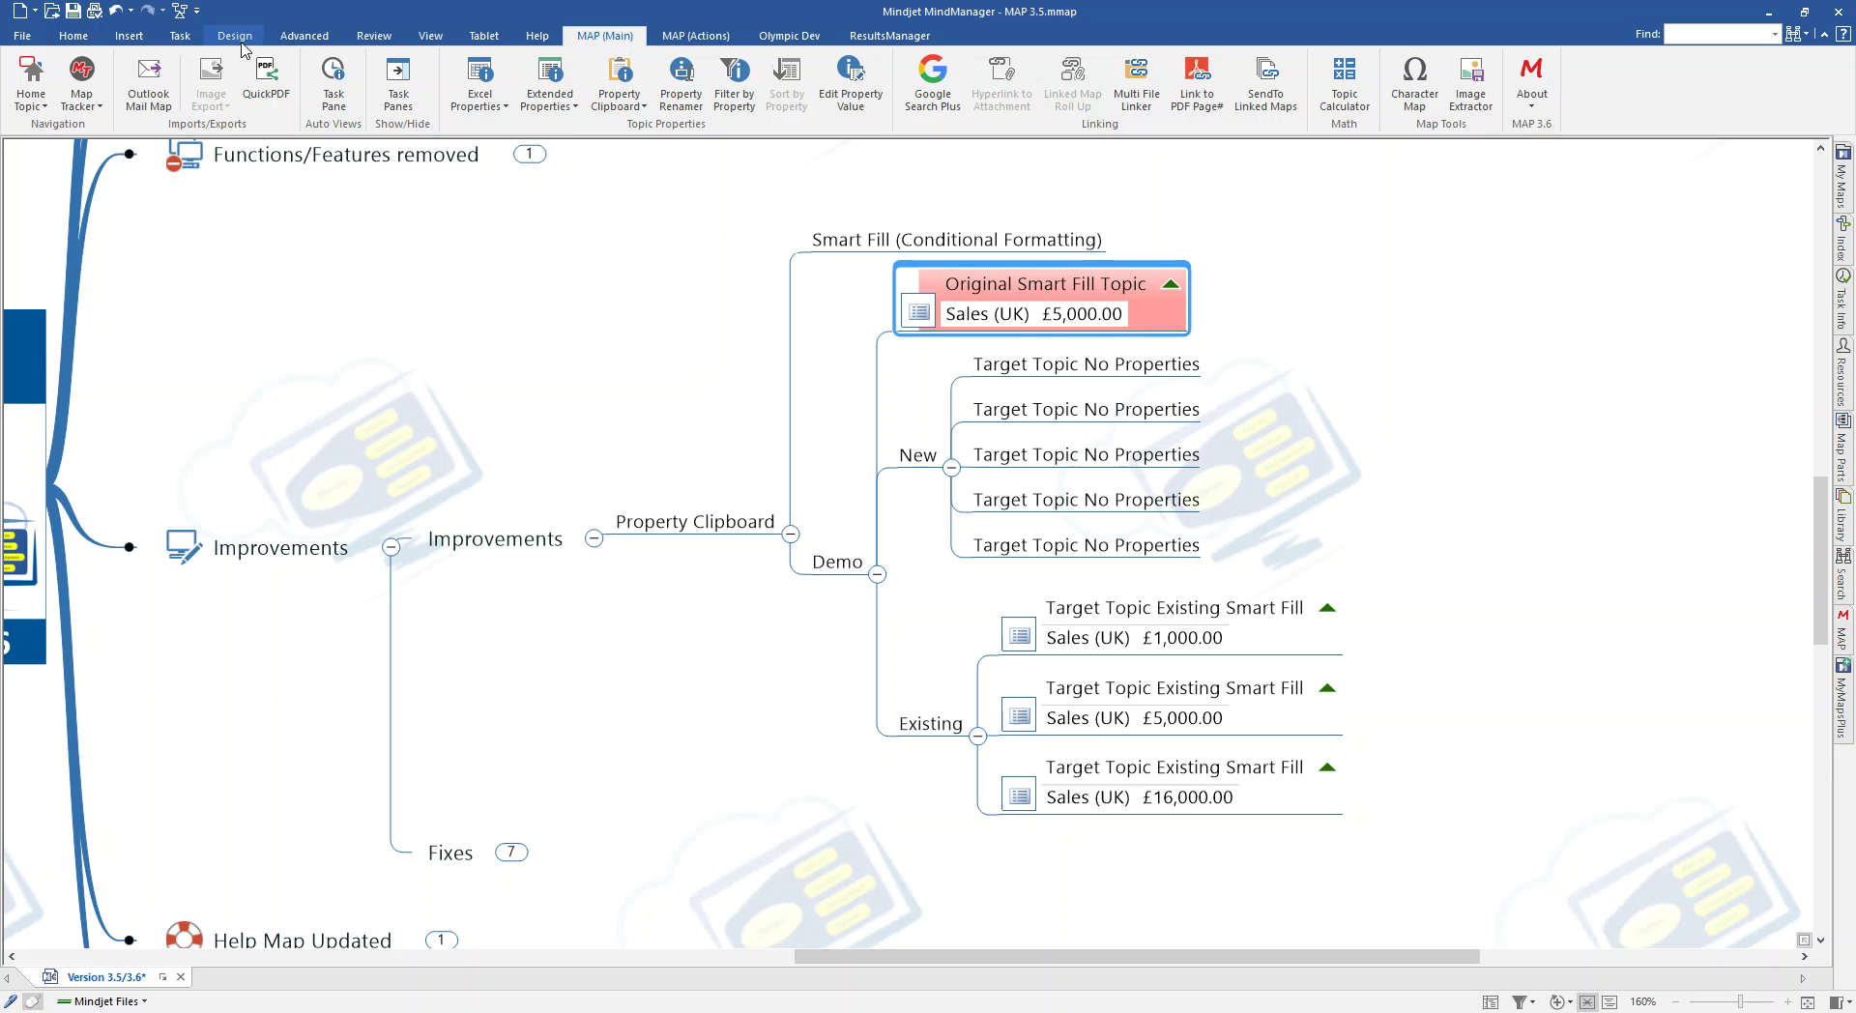
{"action": "left_click", "coordinate": [304, 36]}
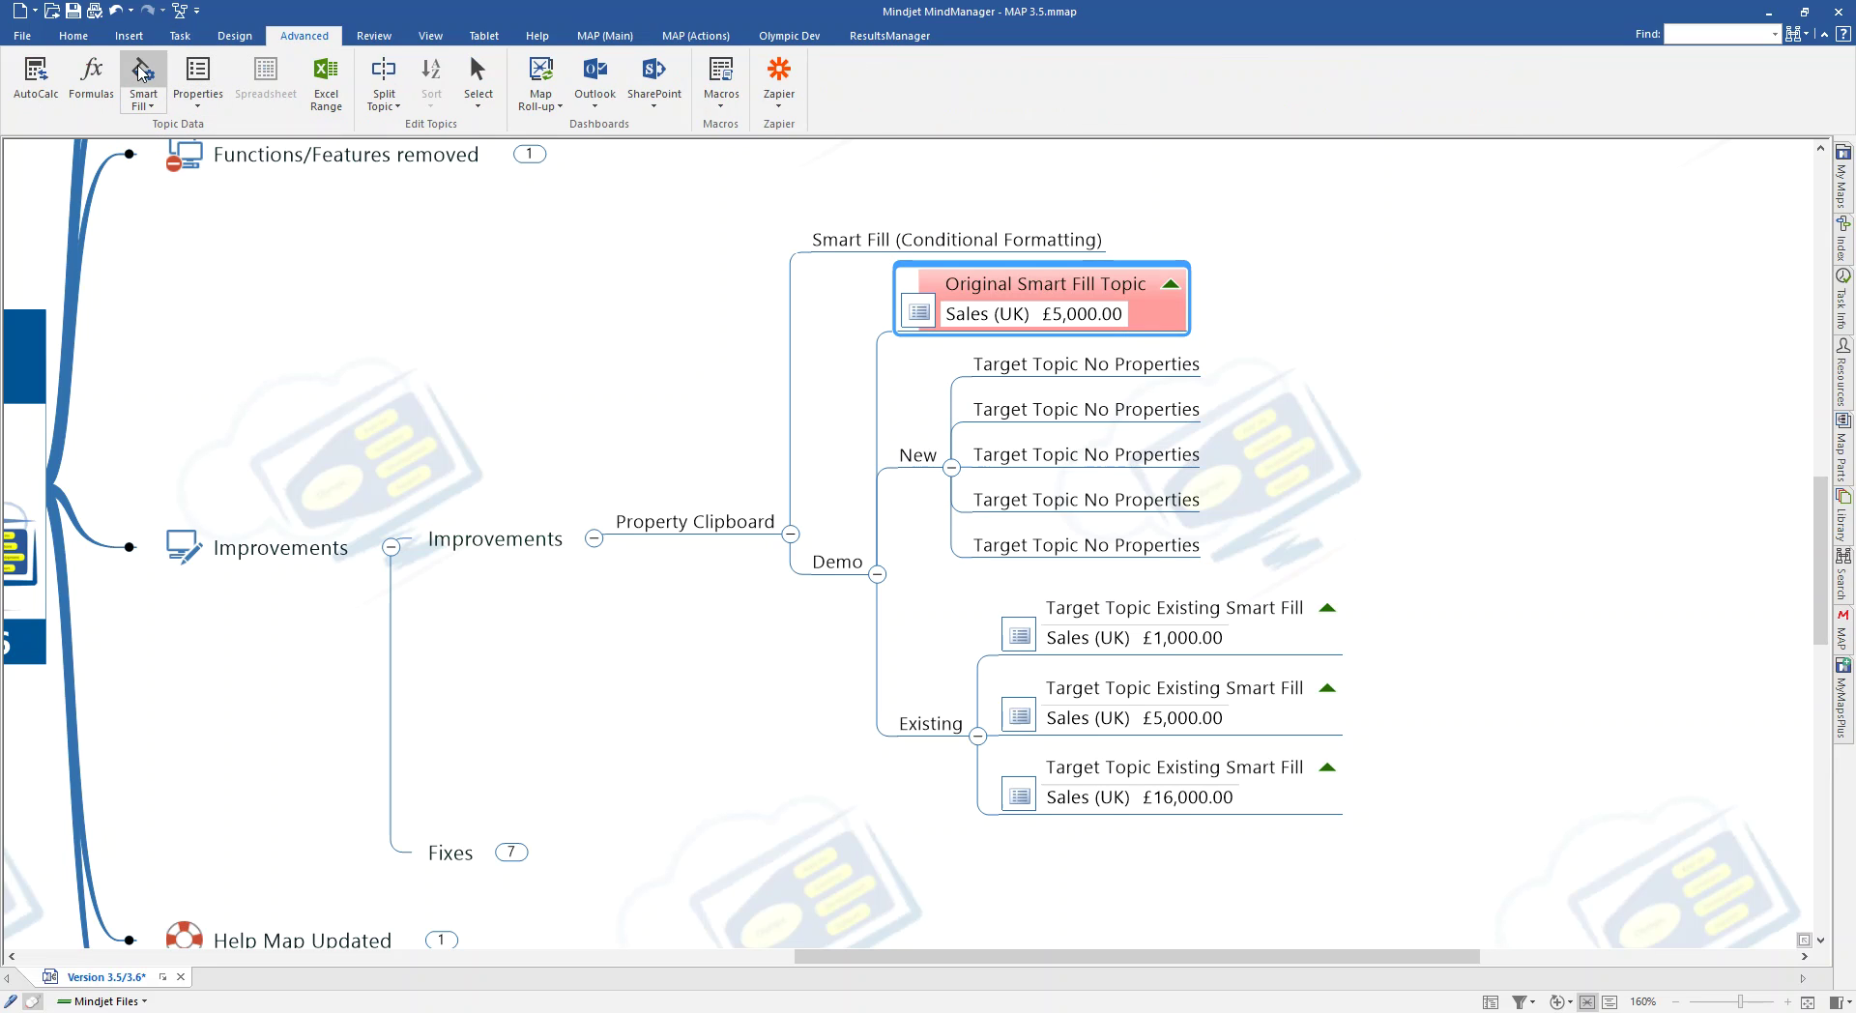
{"action": "left_click", "coordinate": [143, 69]}
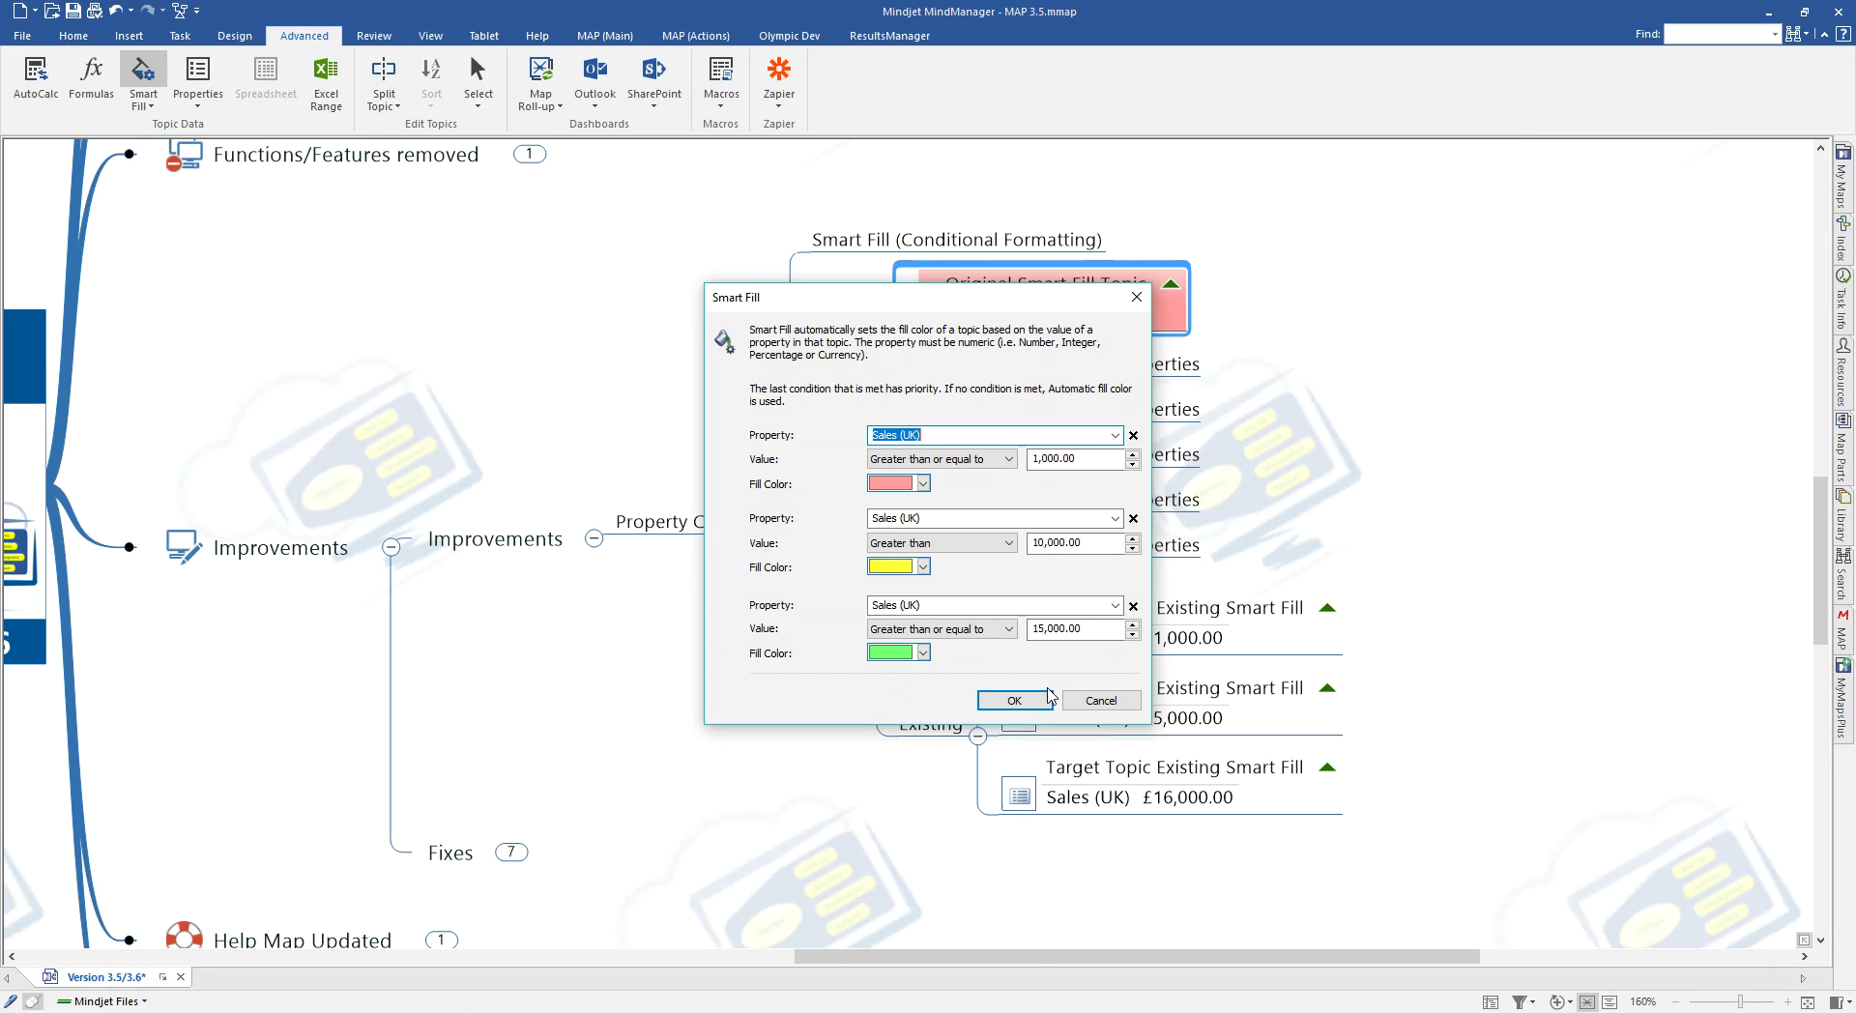
{"action": "left_click", "coordinate": [1015, 700]}
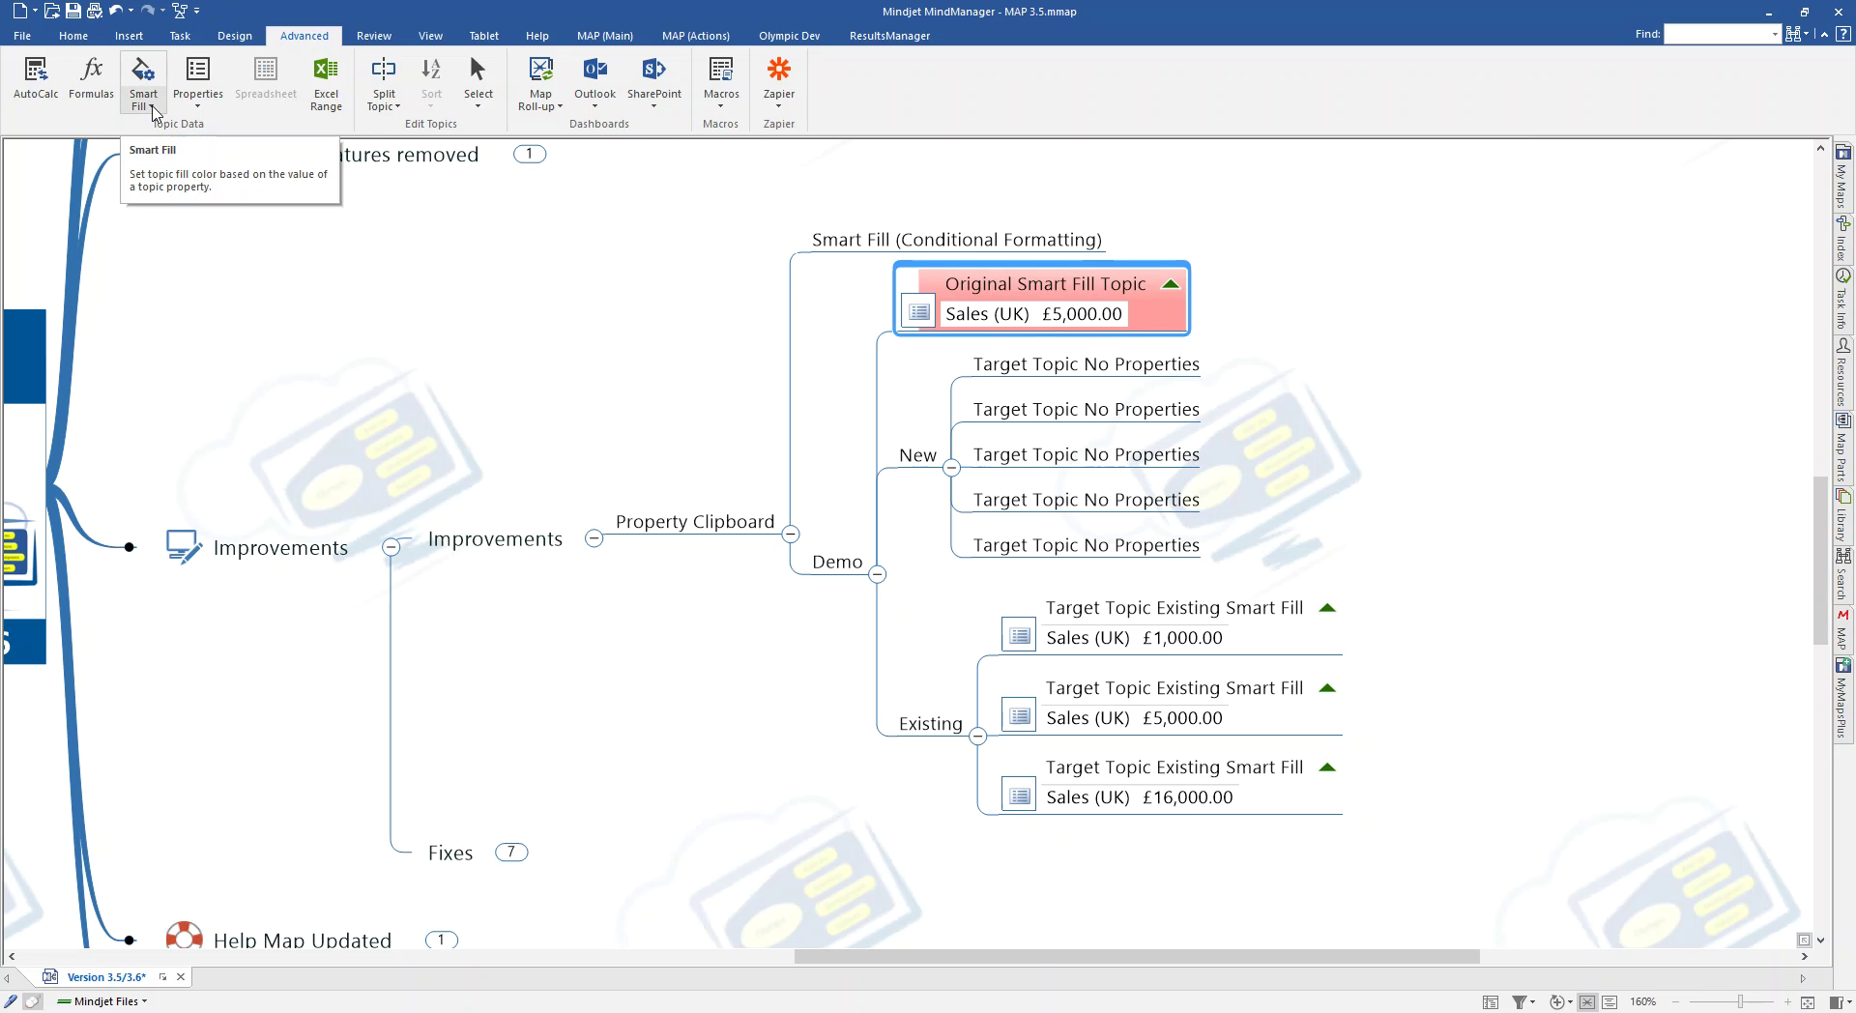
Copy the Original Smart Fill Topic's Smart Fill and paste it onto the £16,000 Existing topic.
{"action": "left_click", "coordinate": [147, 106]}
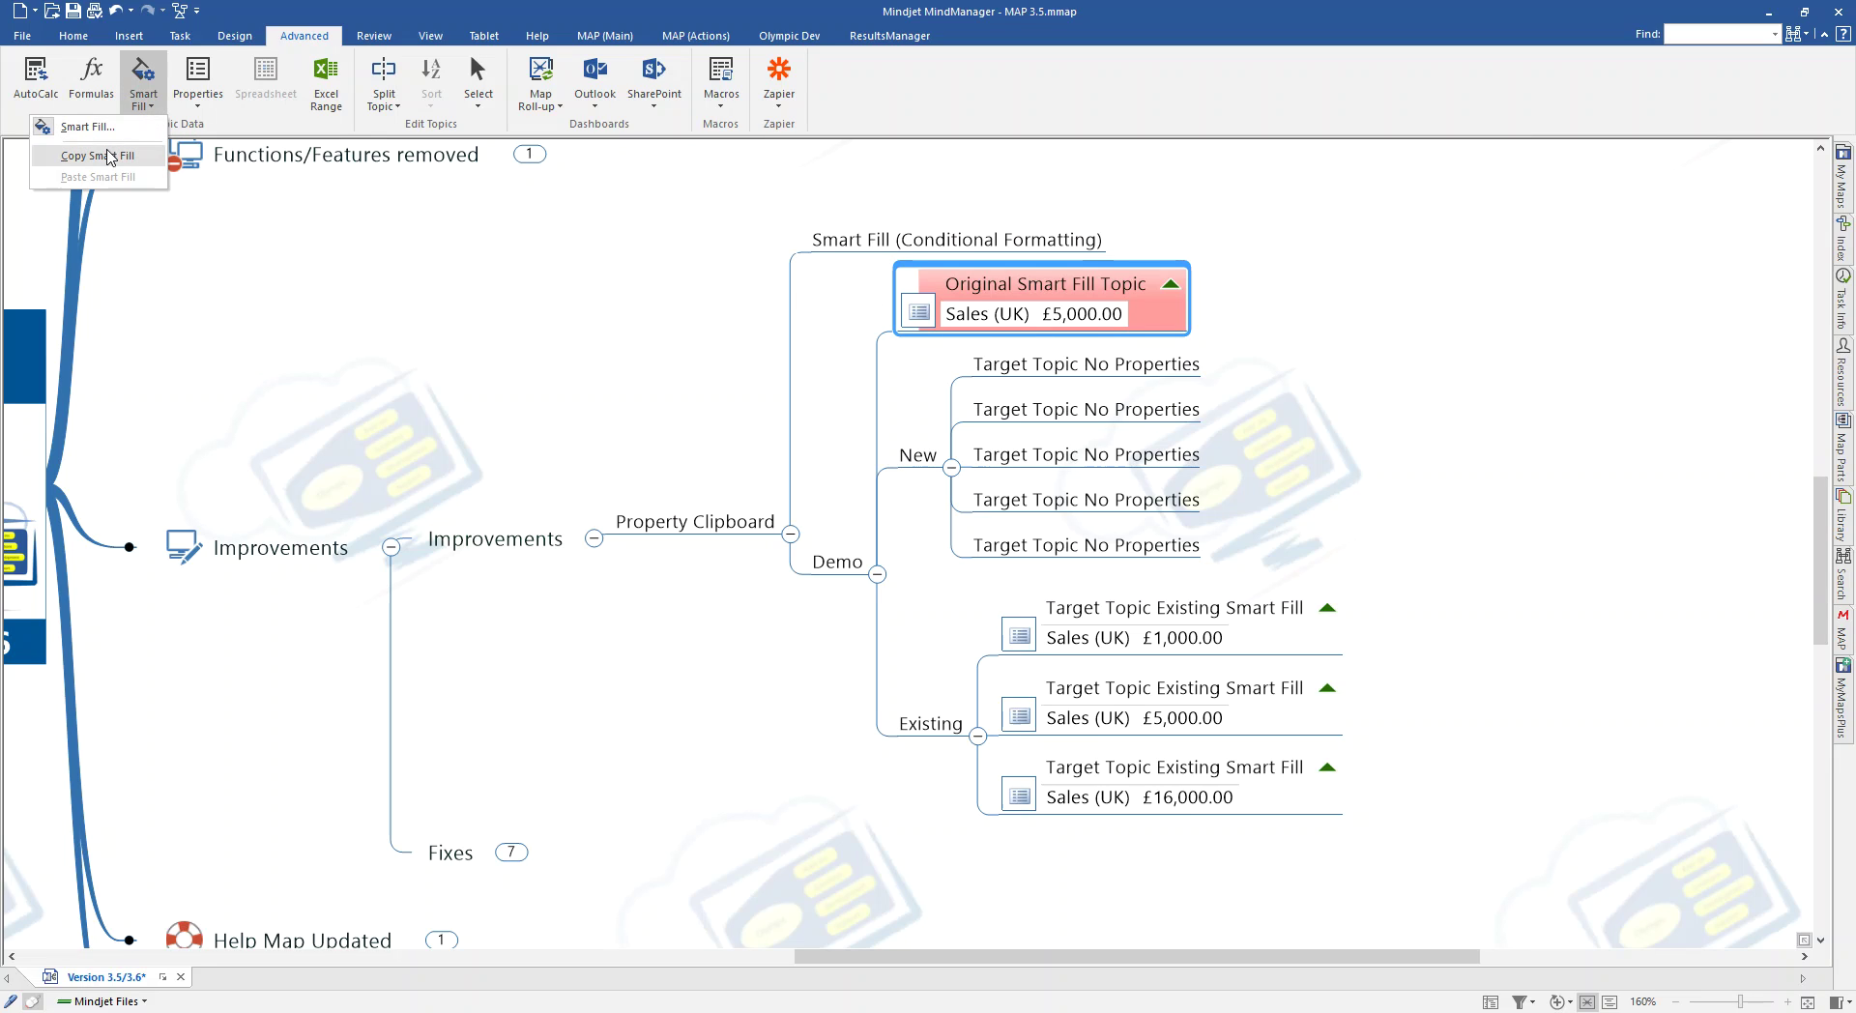
{"action": "left_click", "coordinate": [109, 157]}
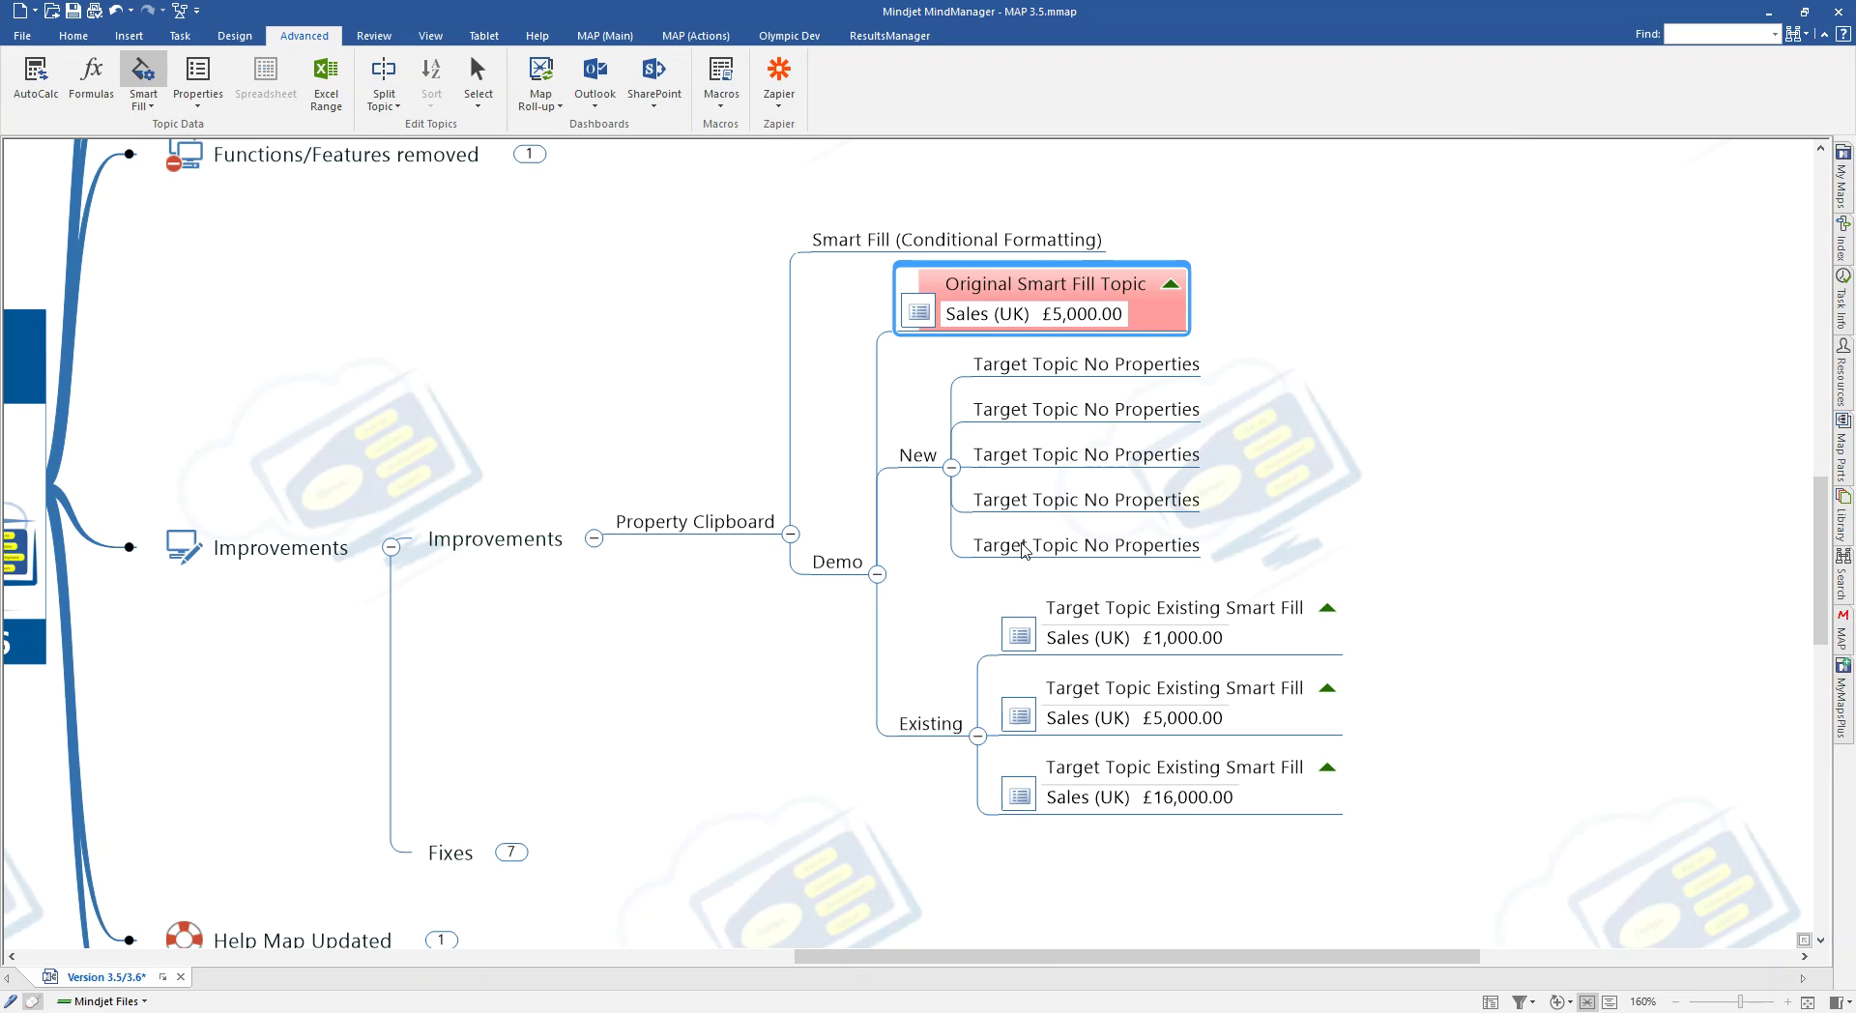
{"action": "left_click", "coordinate": [1111, 775]}
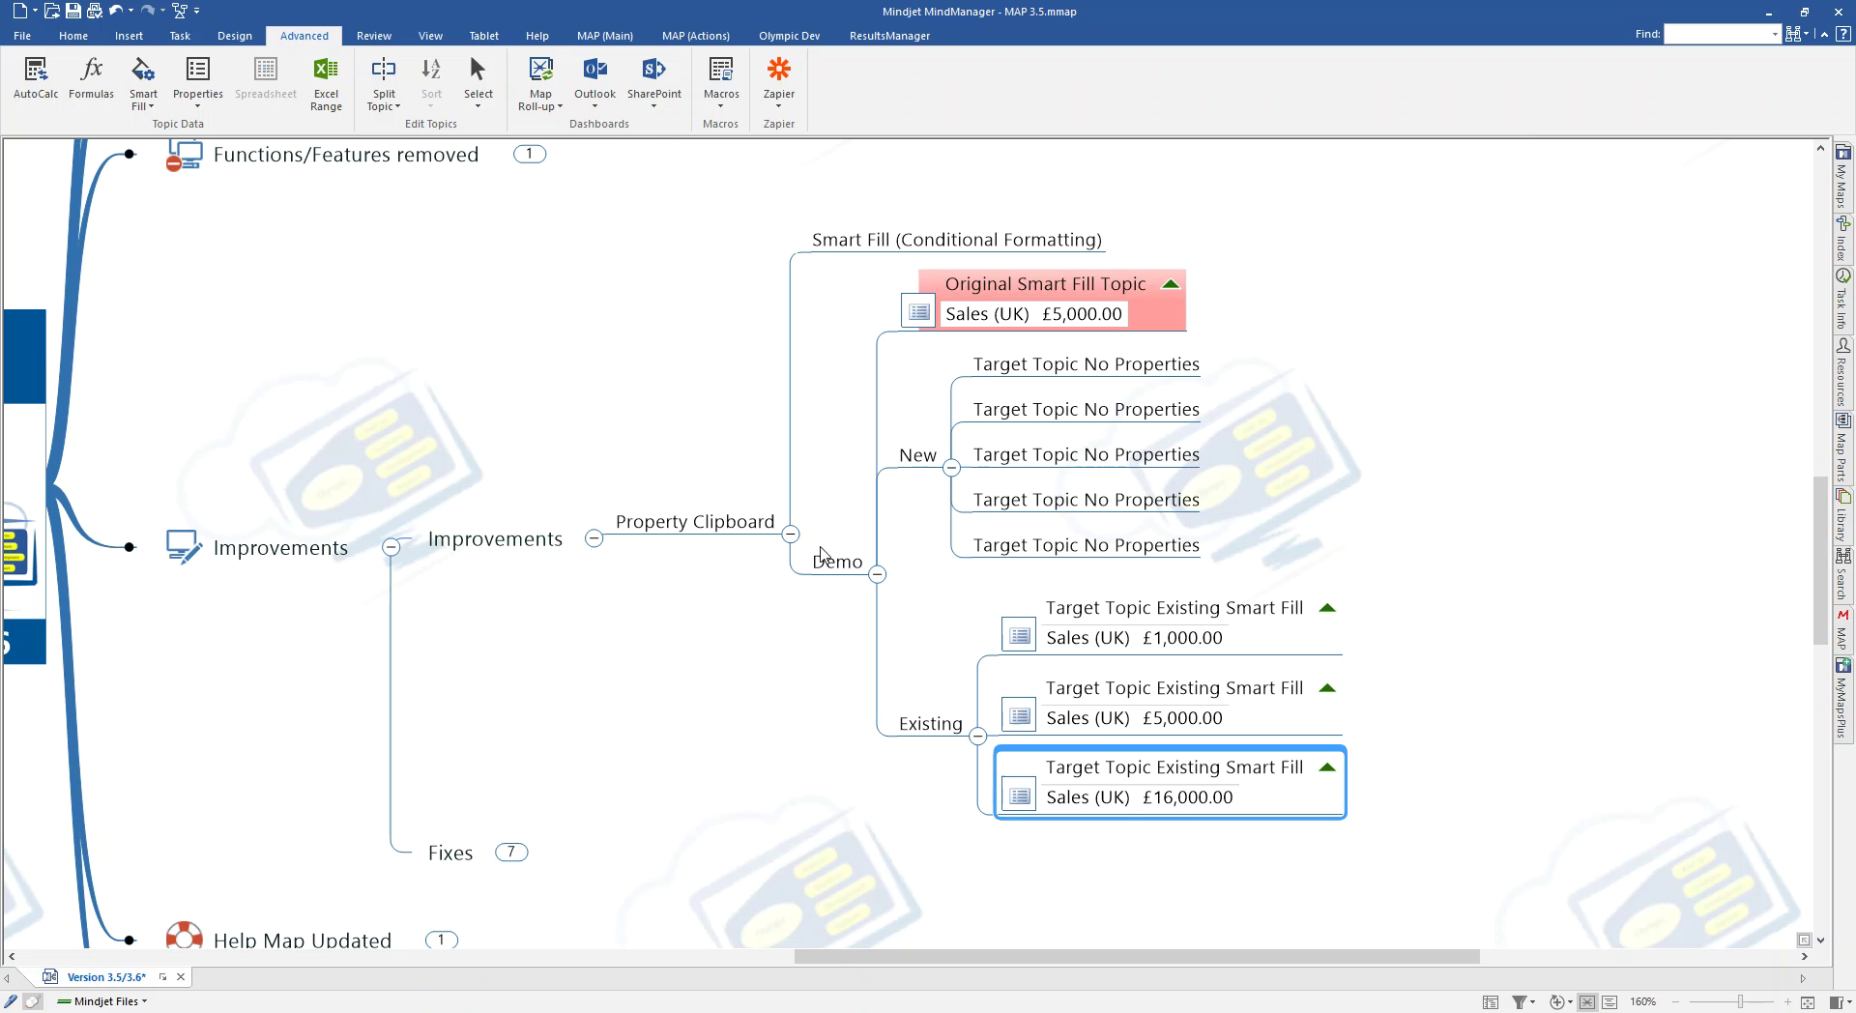
{"action": "left_click", "coordinate": [144, 100]}
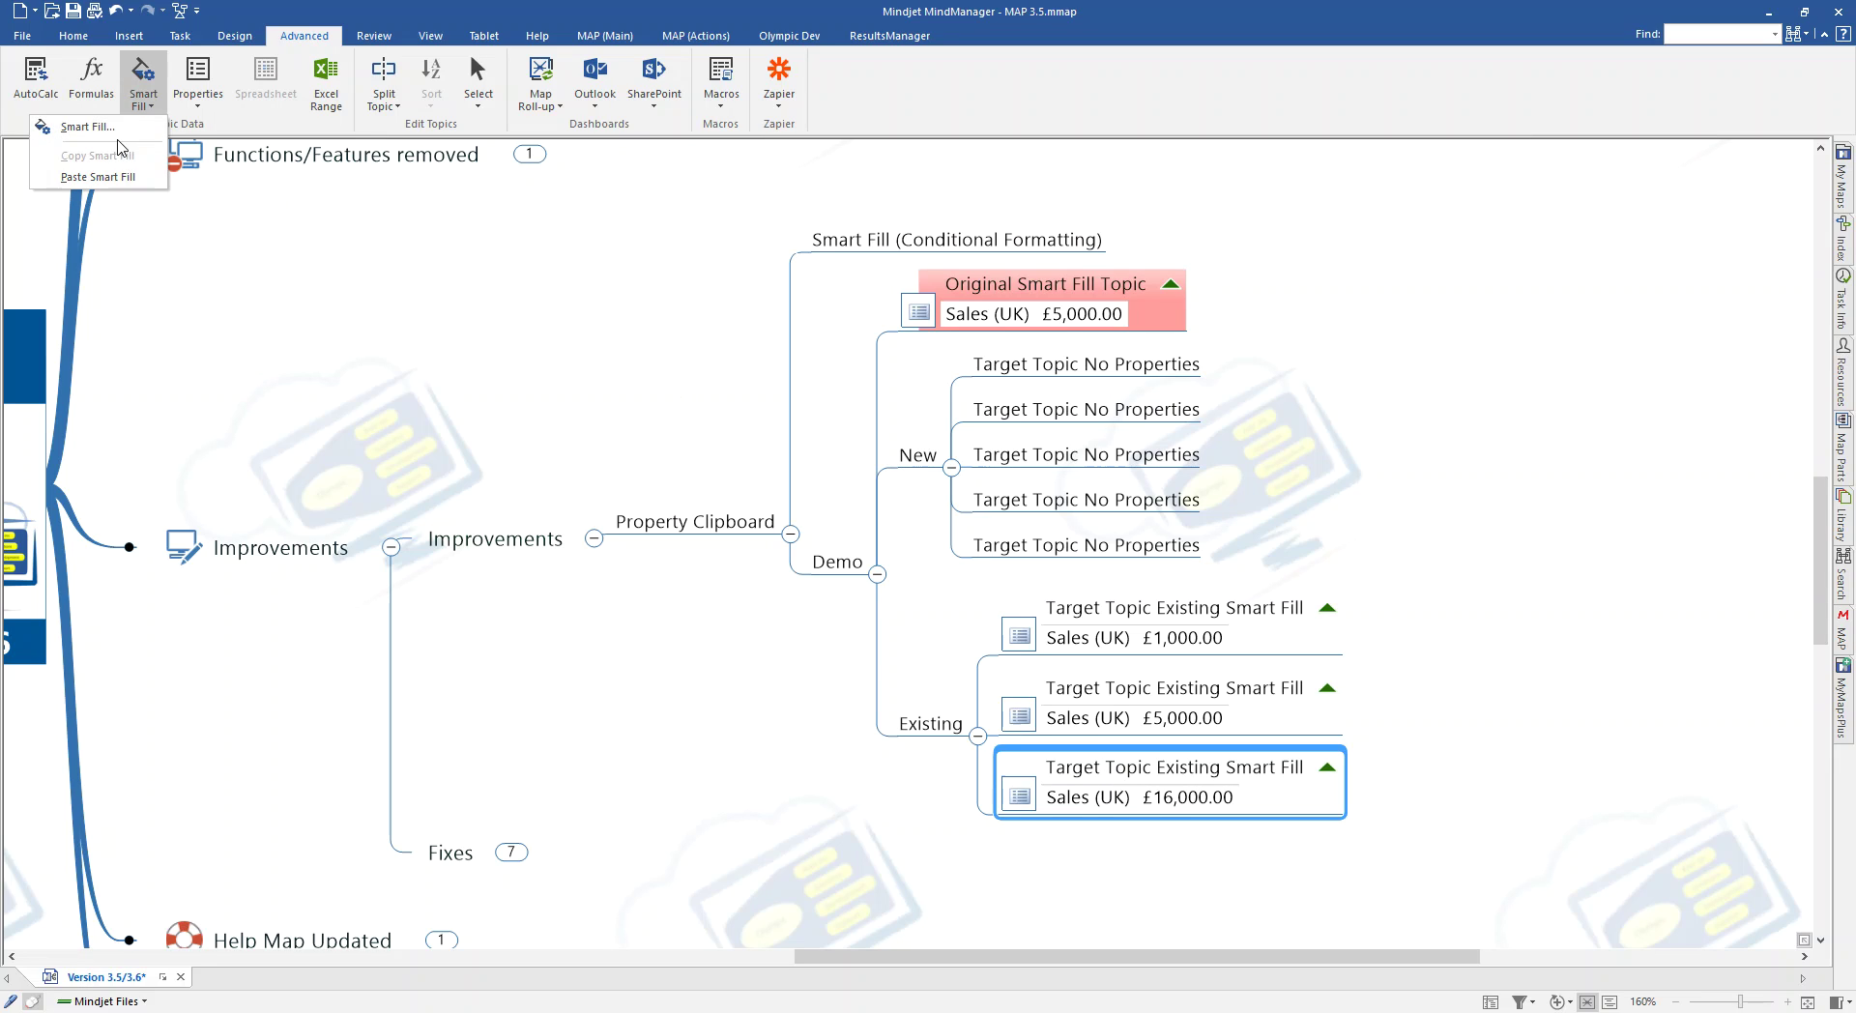
{"action": "left_click", "coordinate": [106, 177]}
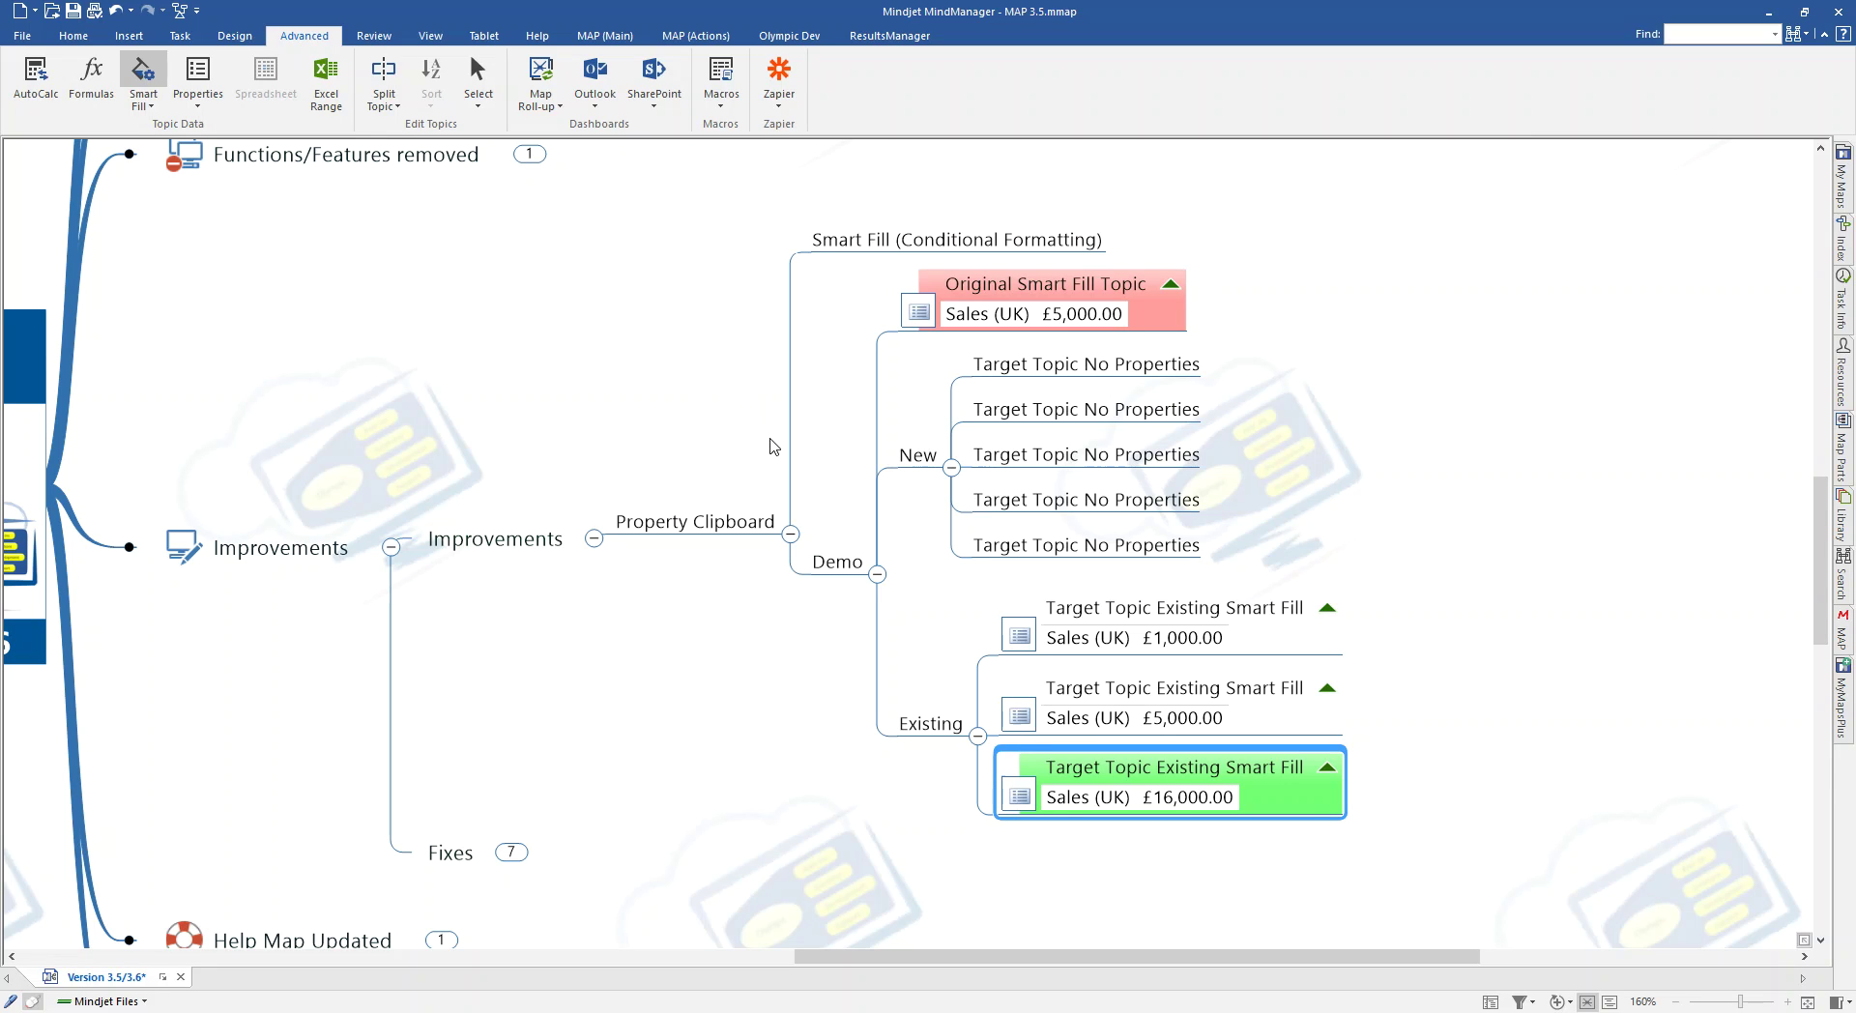
{"action": "left_click_drag", "start_coordinate": [713, 441], "coordinate": [750, 463]}
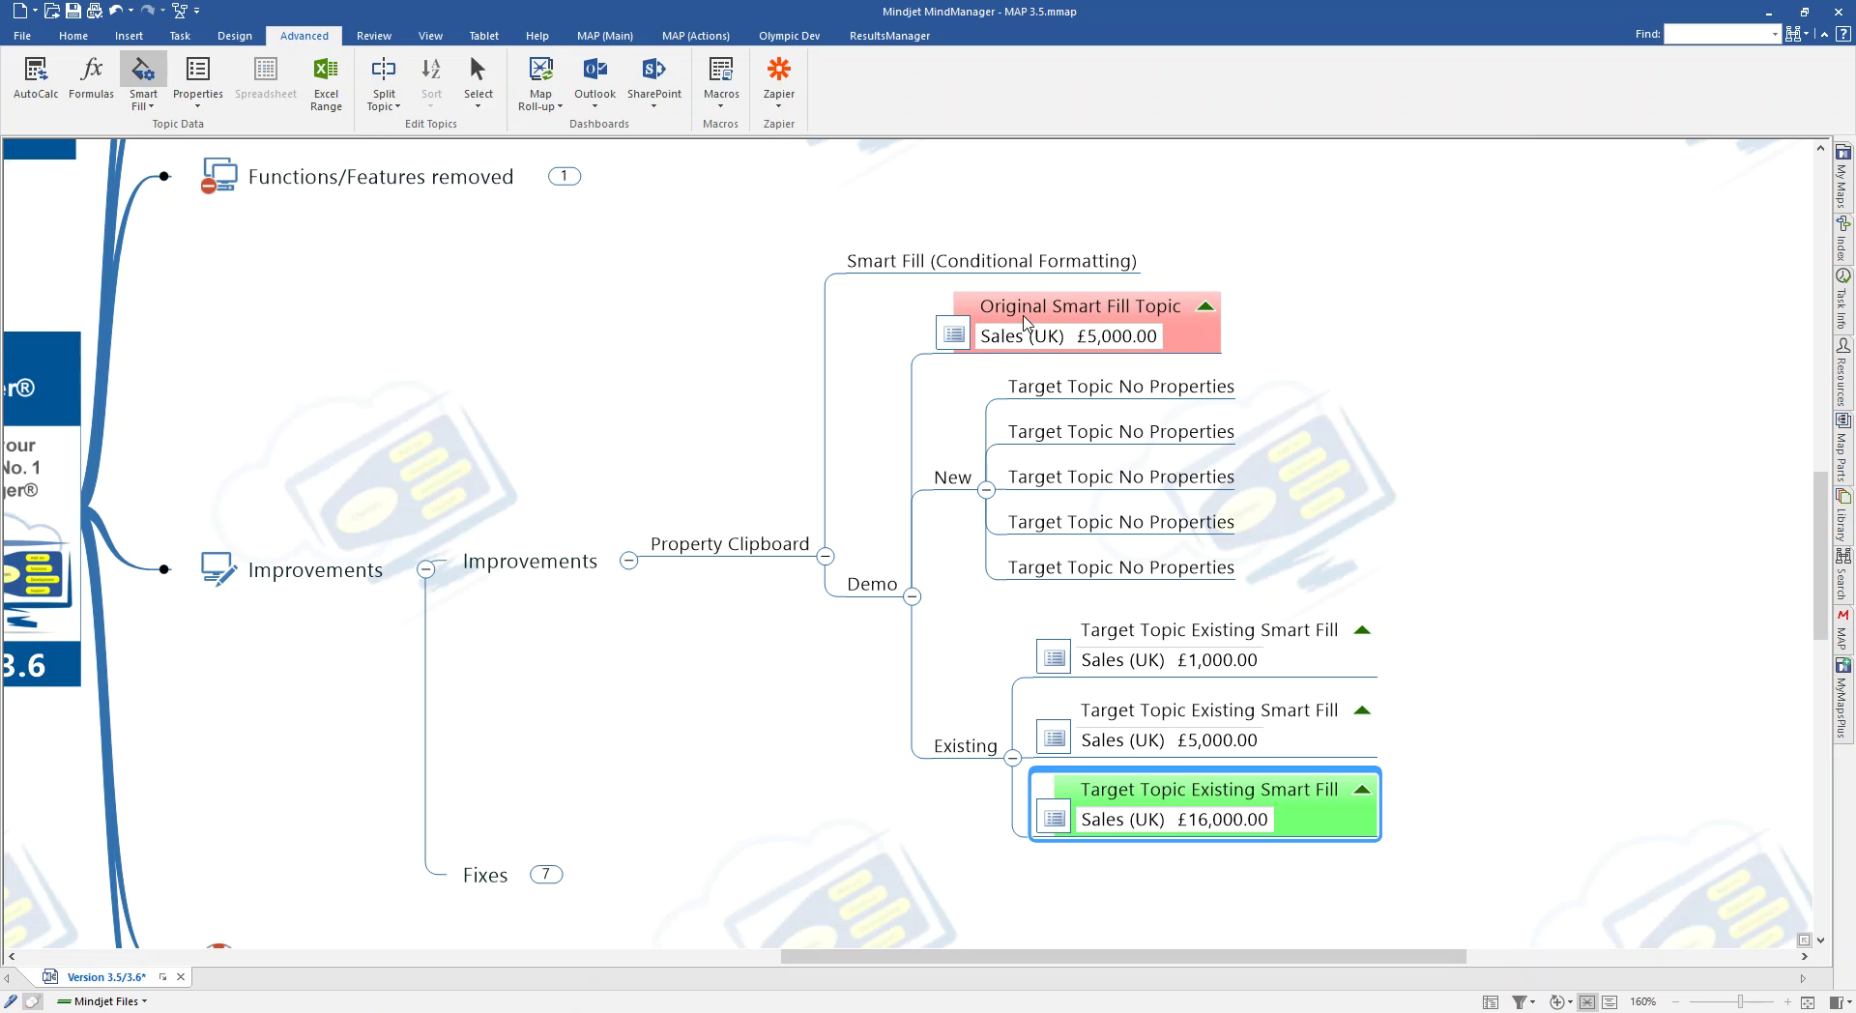
Copy the Original topic's properties with Property Clipboard and paste Sales (UK) onto three No Properties targets.
{"action": "left_click", "coordinate": [1027, 323]}
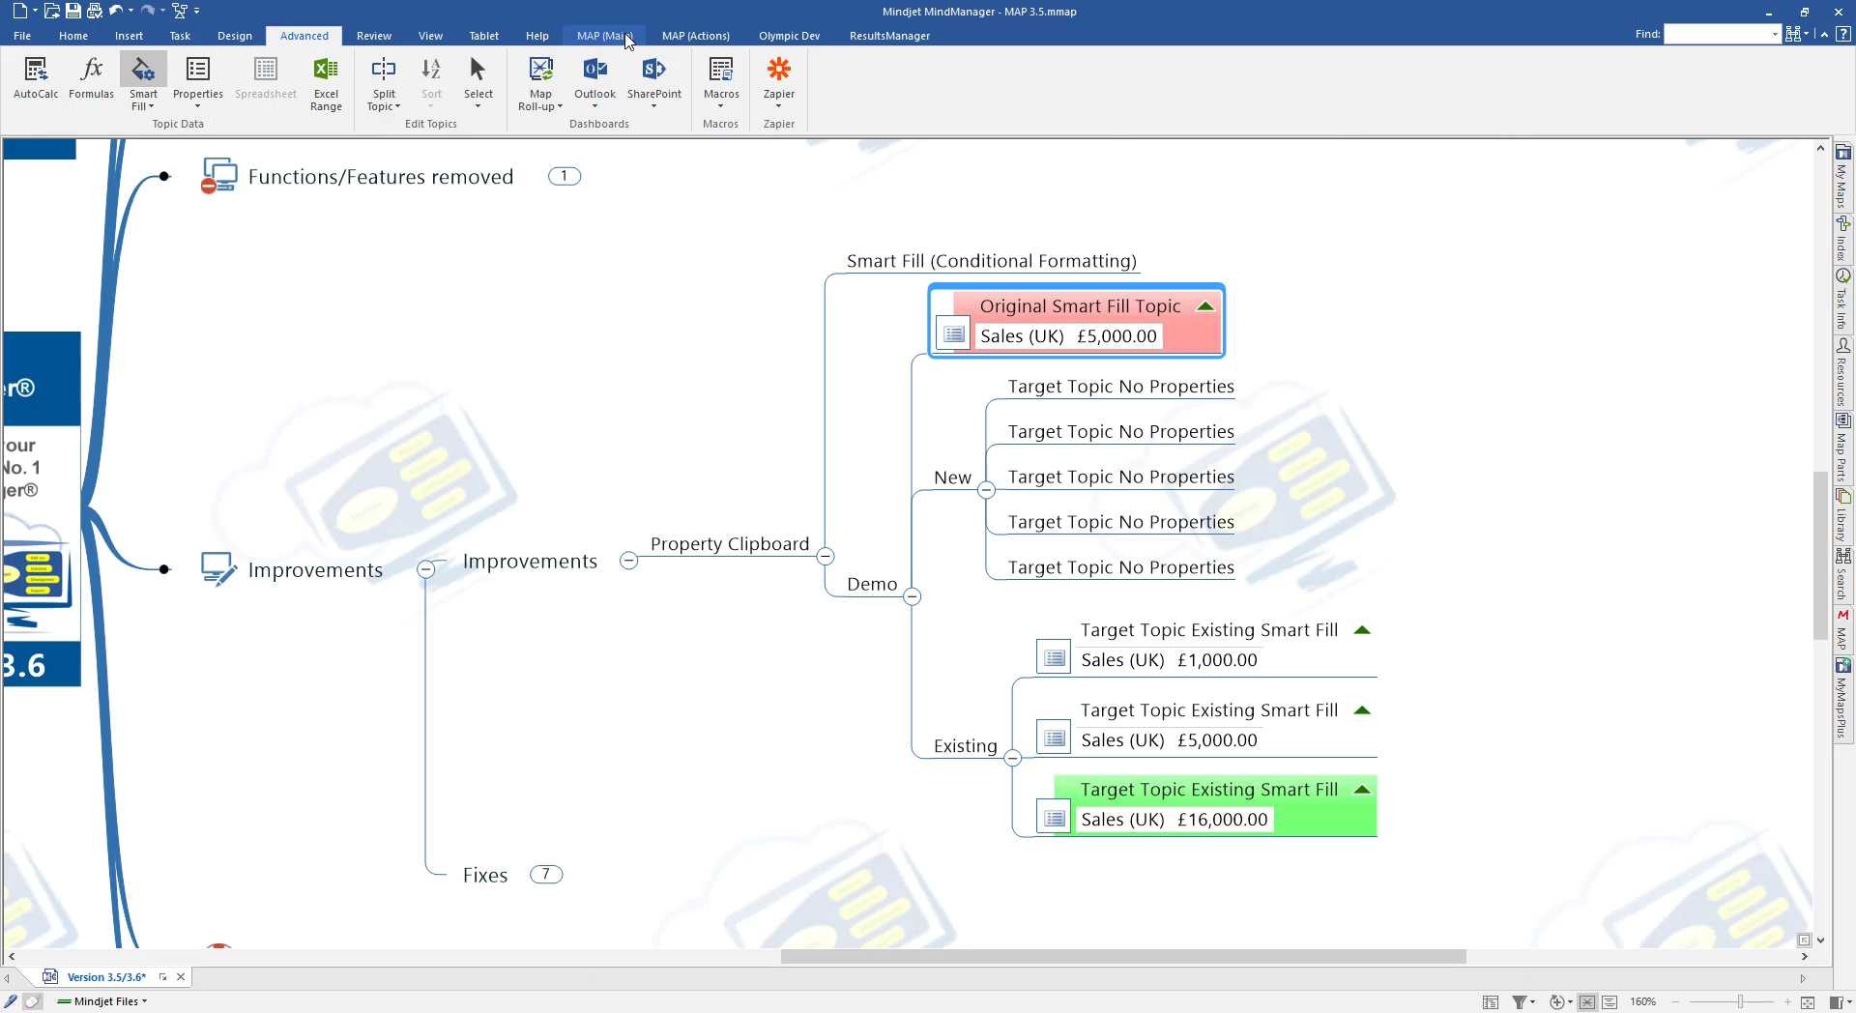
{"action": "left_click", "coordinate": [605, 36]}
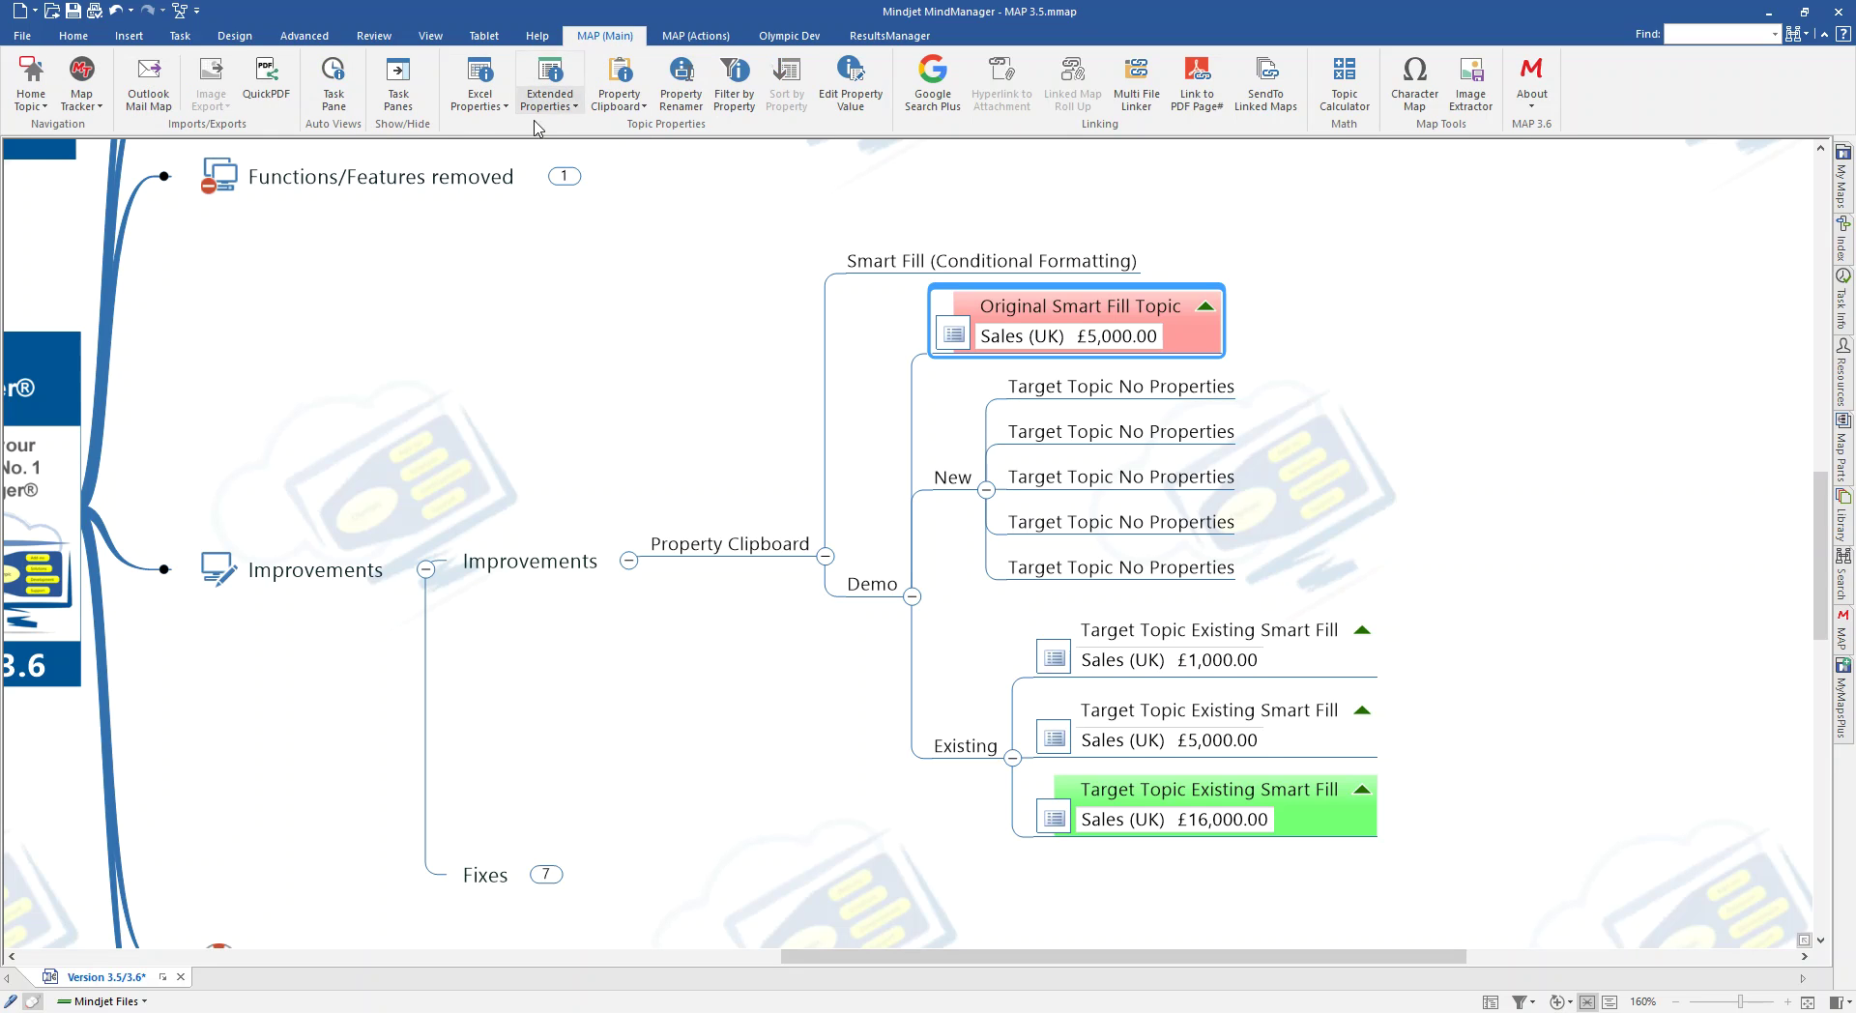
{"action": "left_click", "coordinate": [618, 74]}
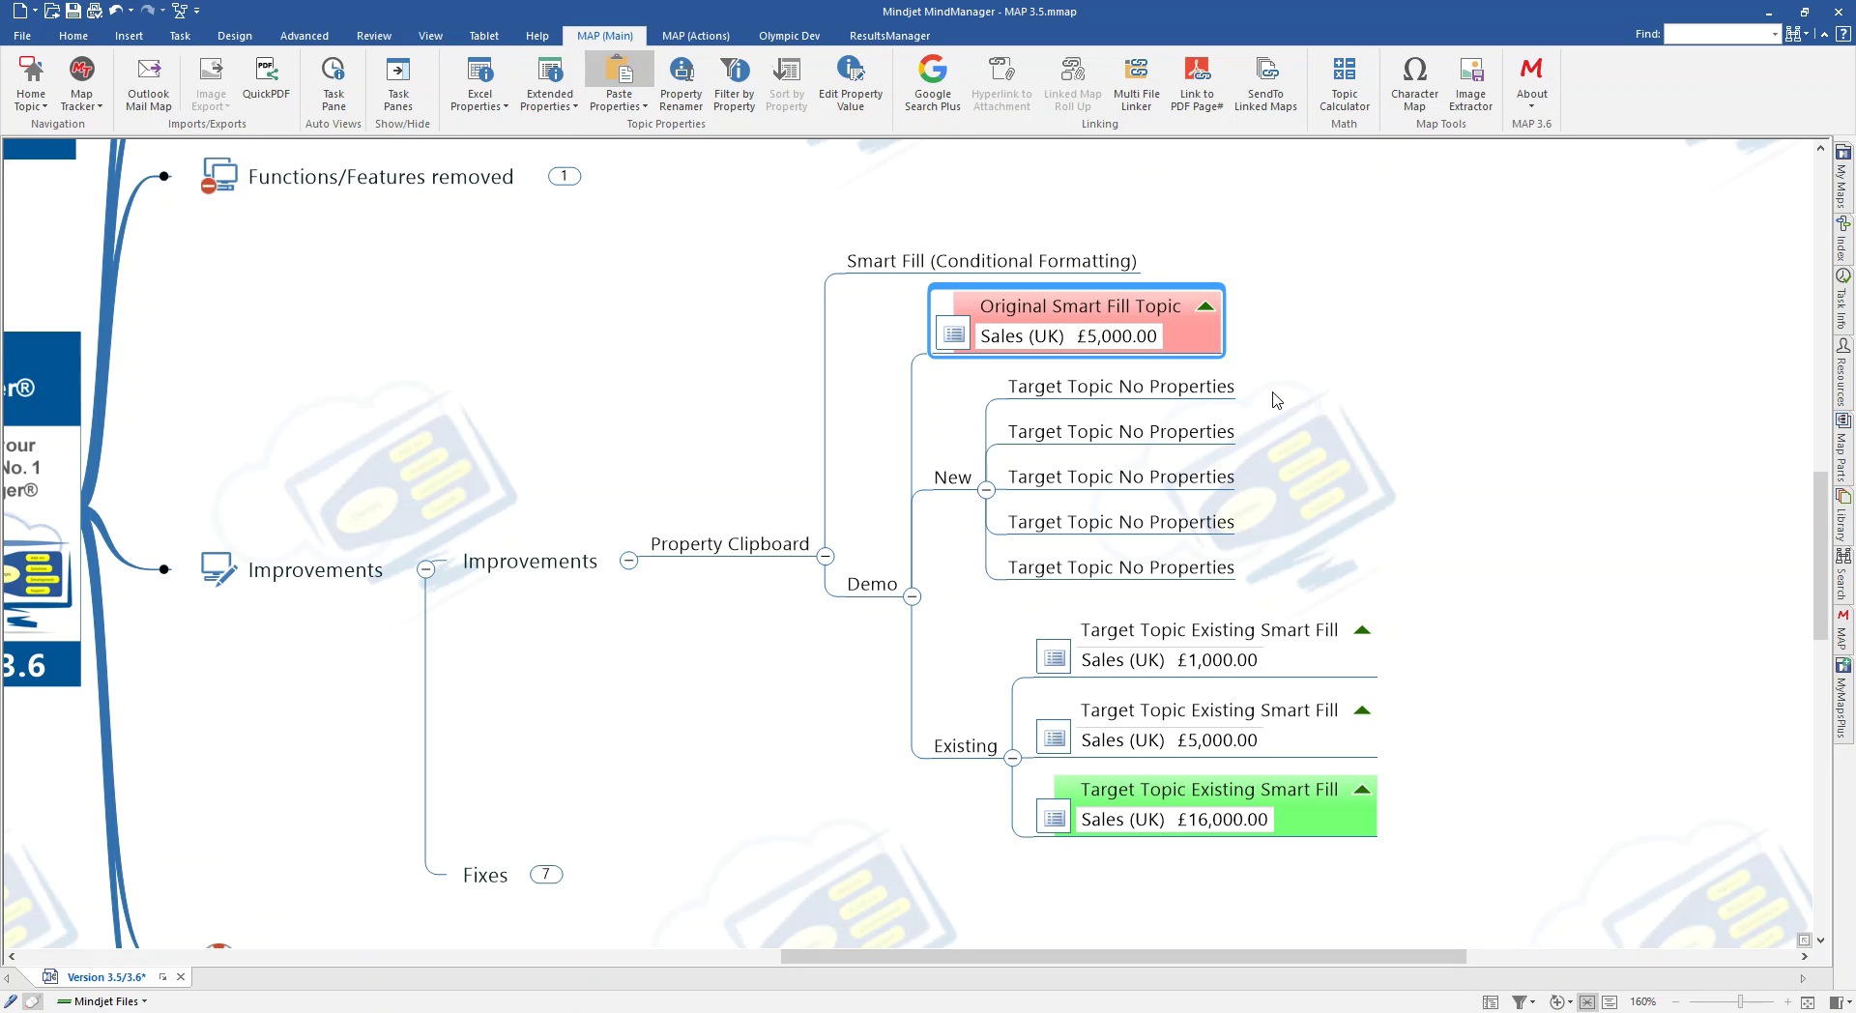
{"action": "left_click", "coordinate": [1249, 411]}
{"action": "left_click_drag", "start_coordinate": [1249, 411], "coordinate": [1261, 485]}
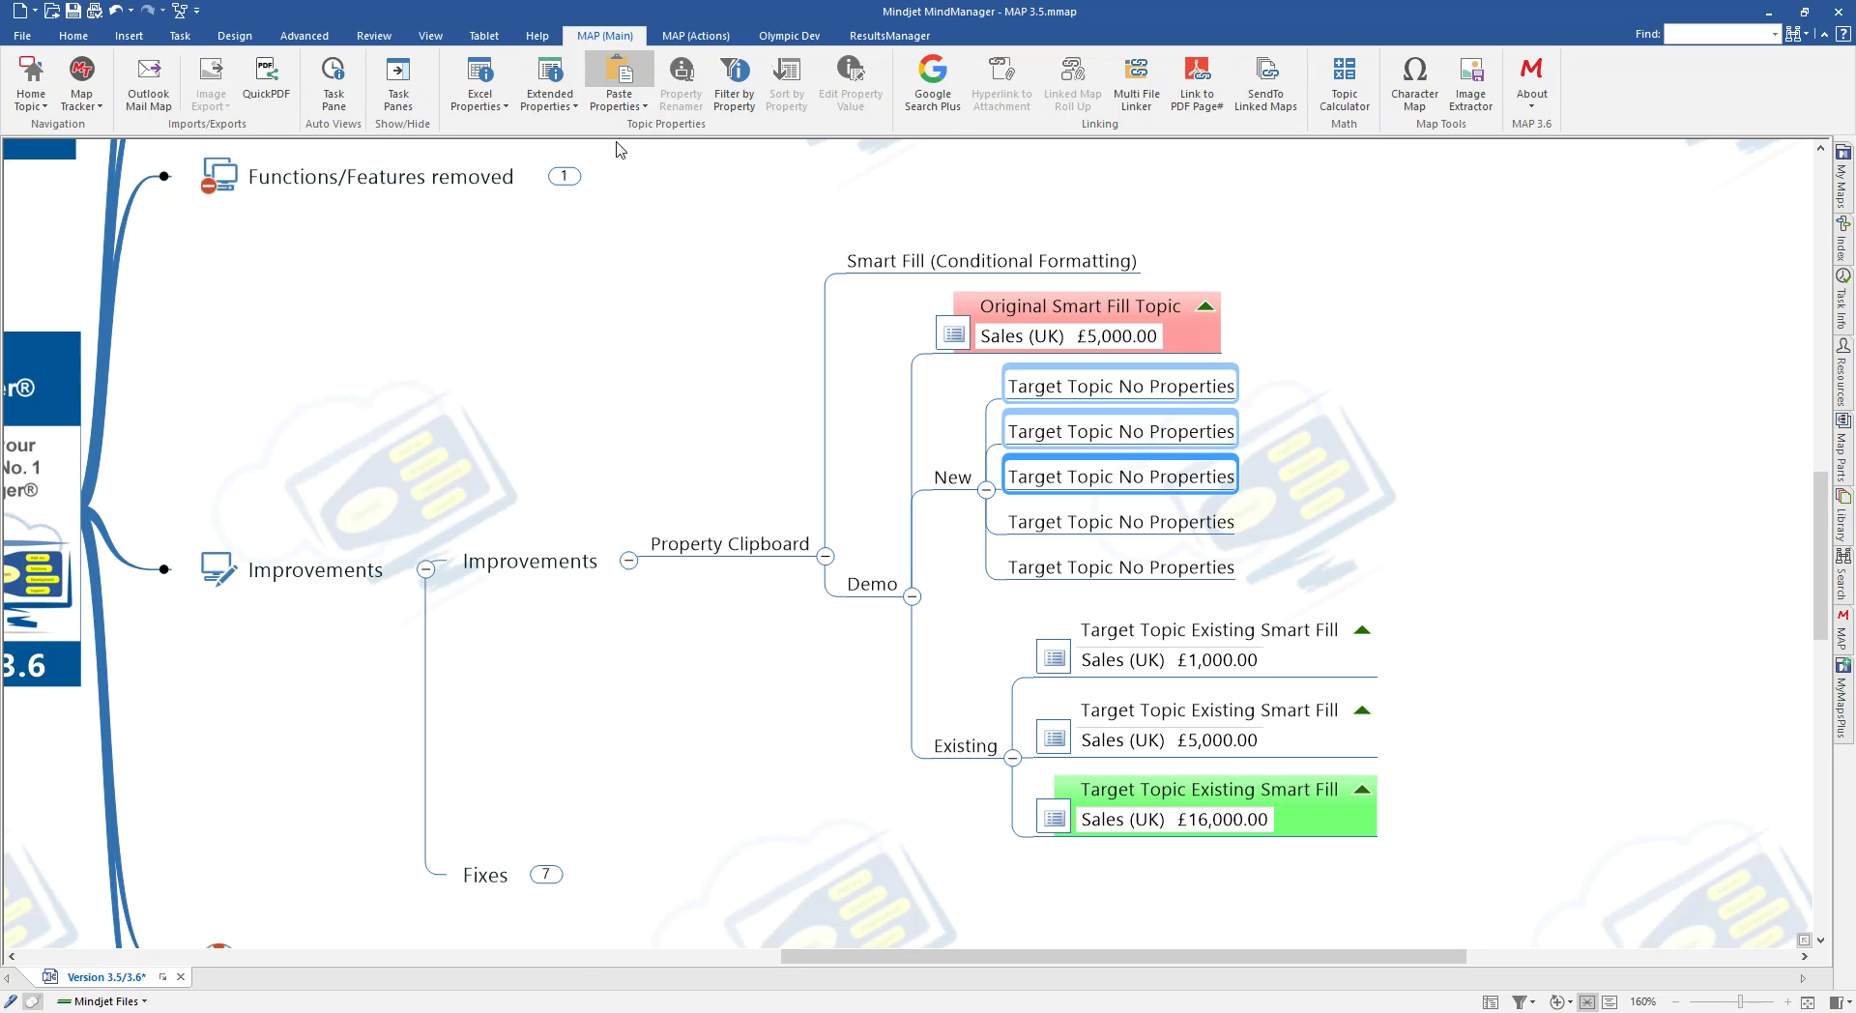
{"action": "left_click", "coordinate": [618, 71]}
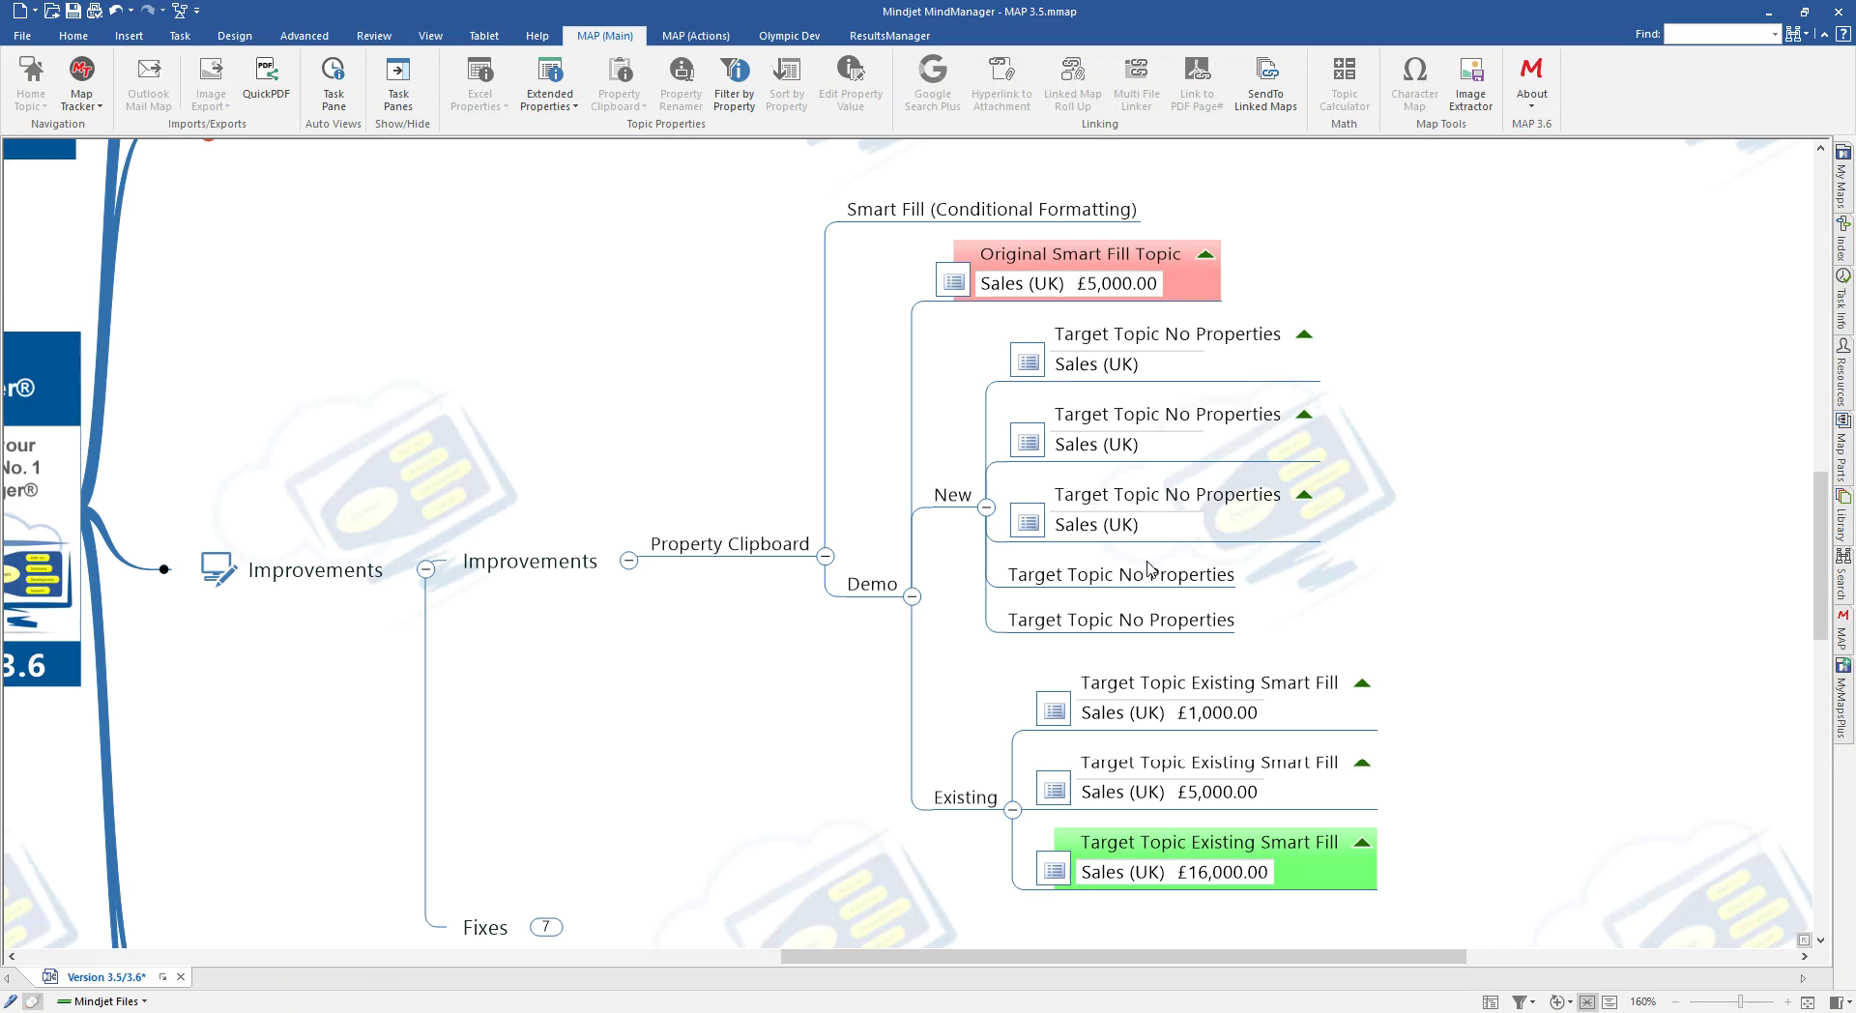
{"action": "left_click", "coordinate": [1097, 366]}
Enter £1,000 and £15,000 as the first two new target topics' Sales (UK) values.
{"action": "left_click", "coordinate": [1173, 365]}
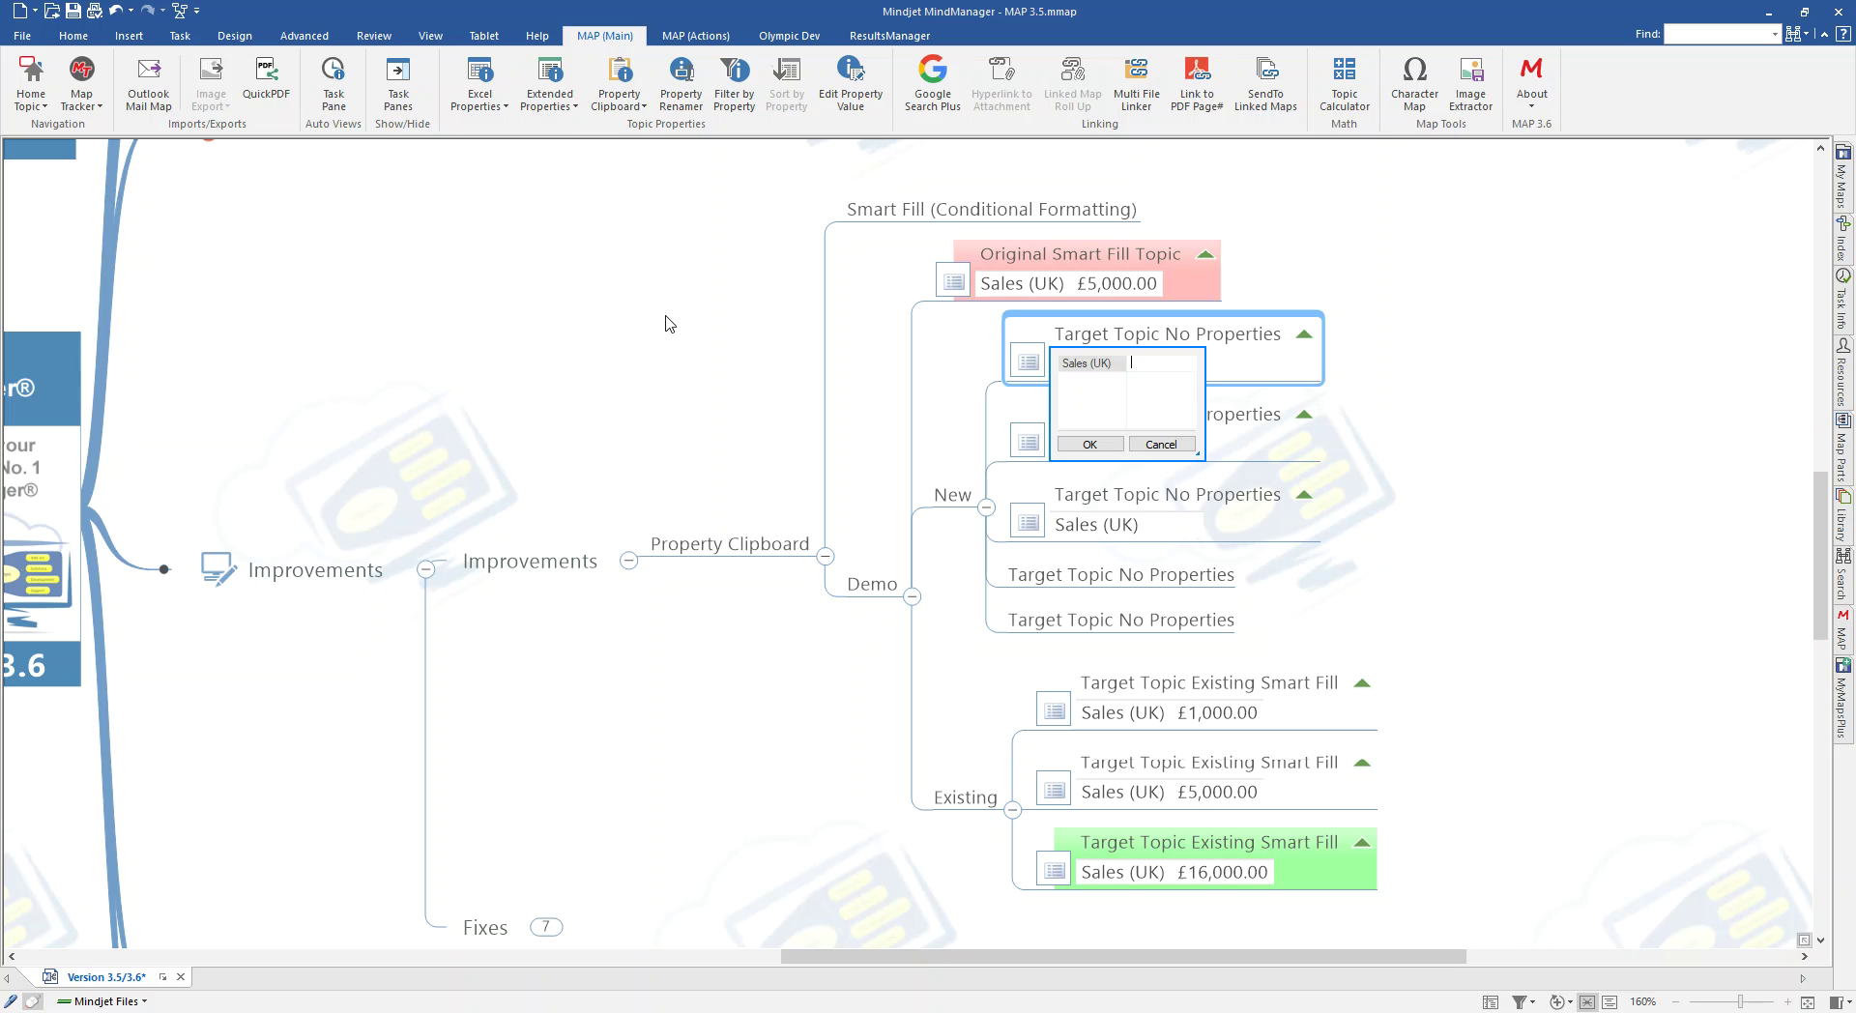
{"action": "type", "text": "1000"}
{"action": "key", "text": "Return"}
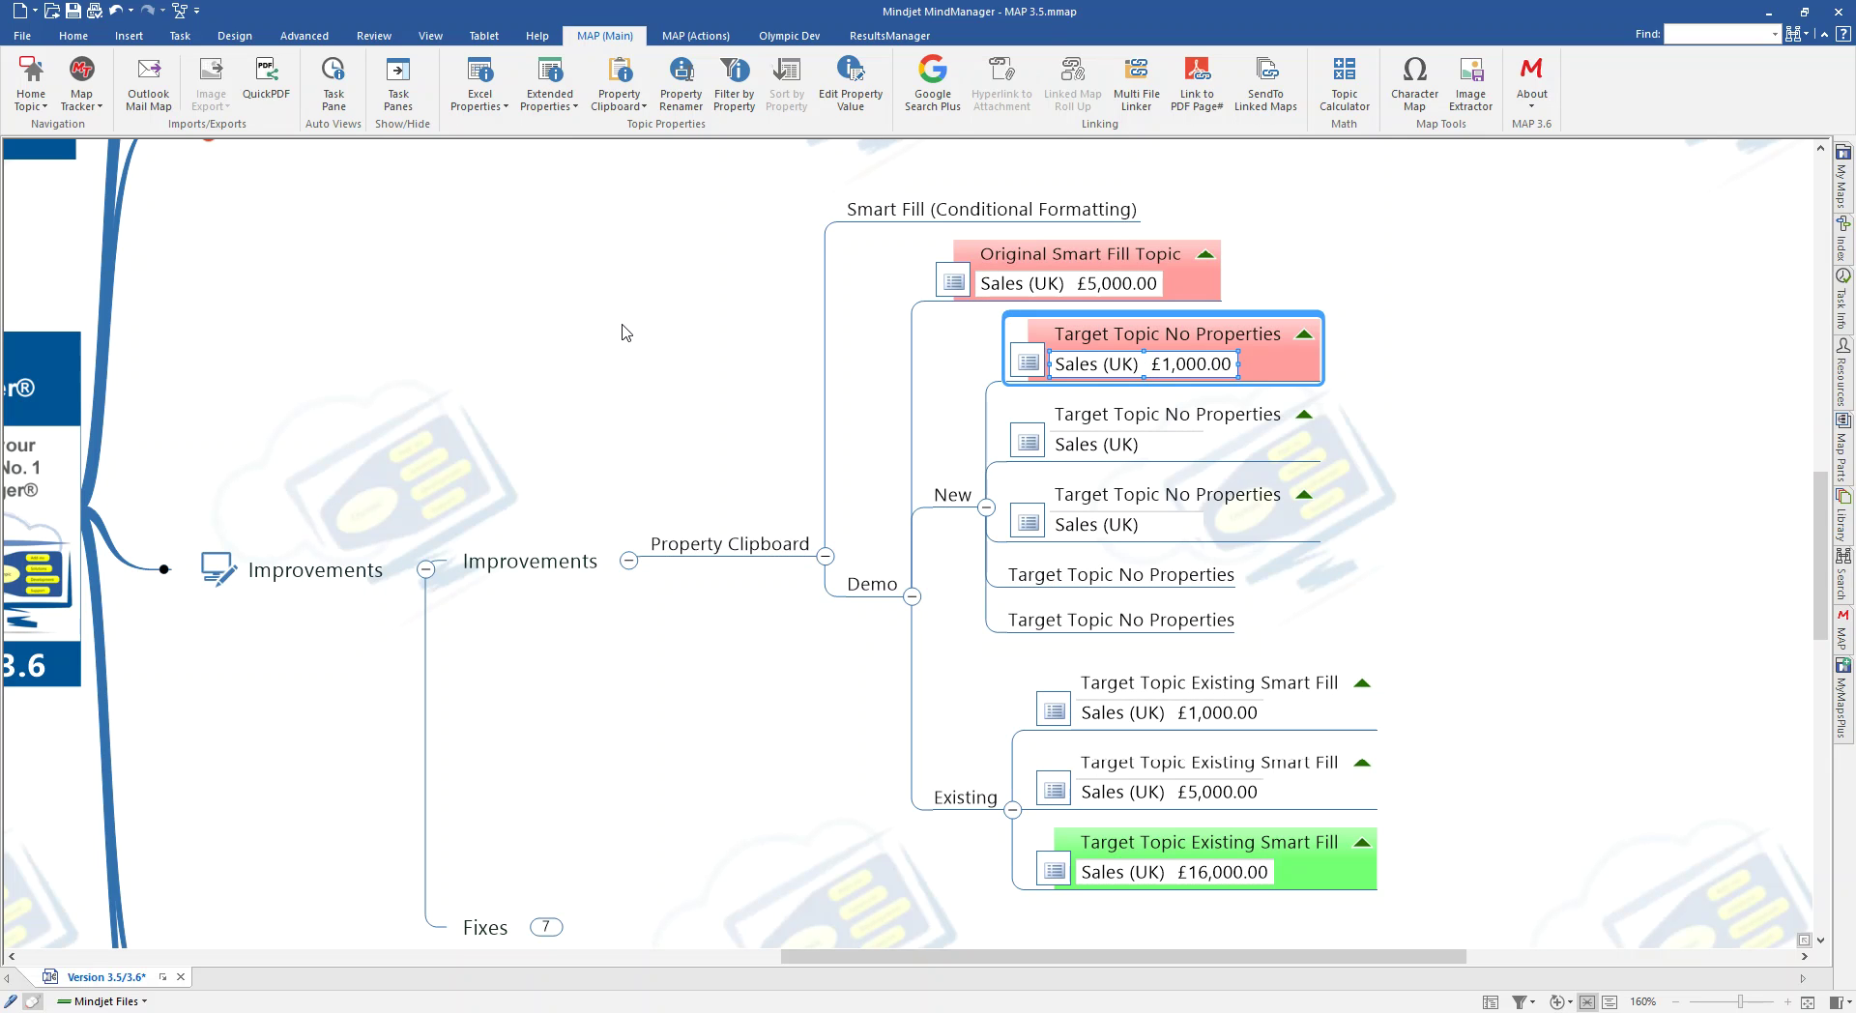
{"action": "left_click", "coordinate": [1173, 444]}
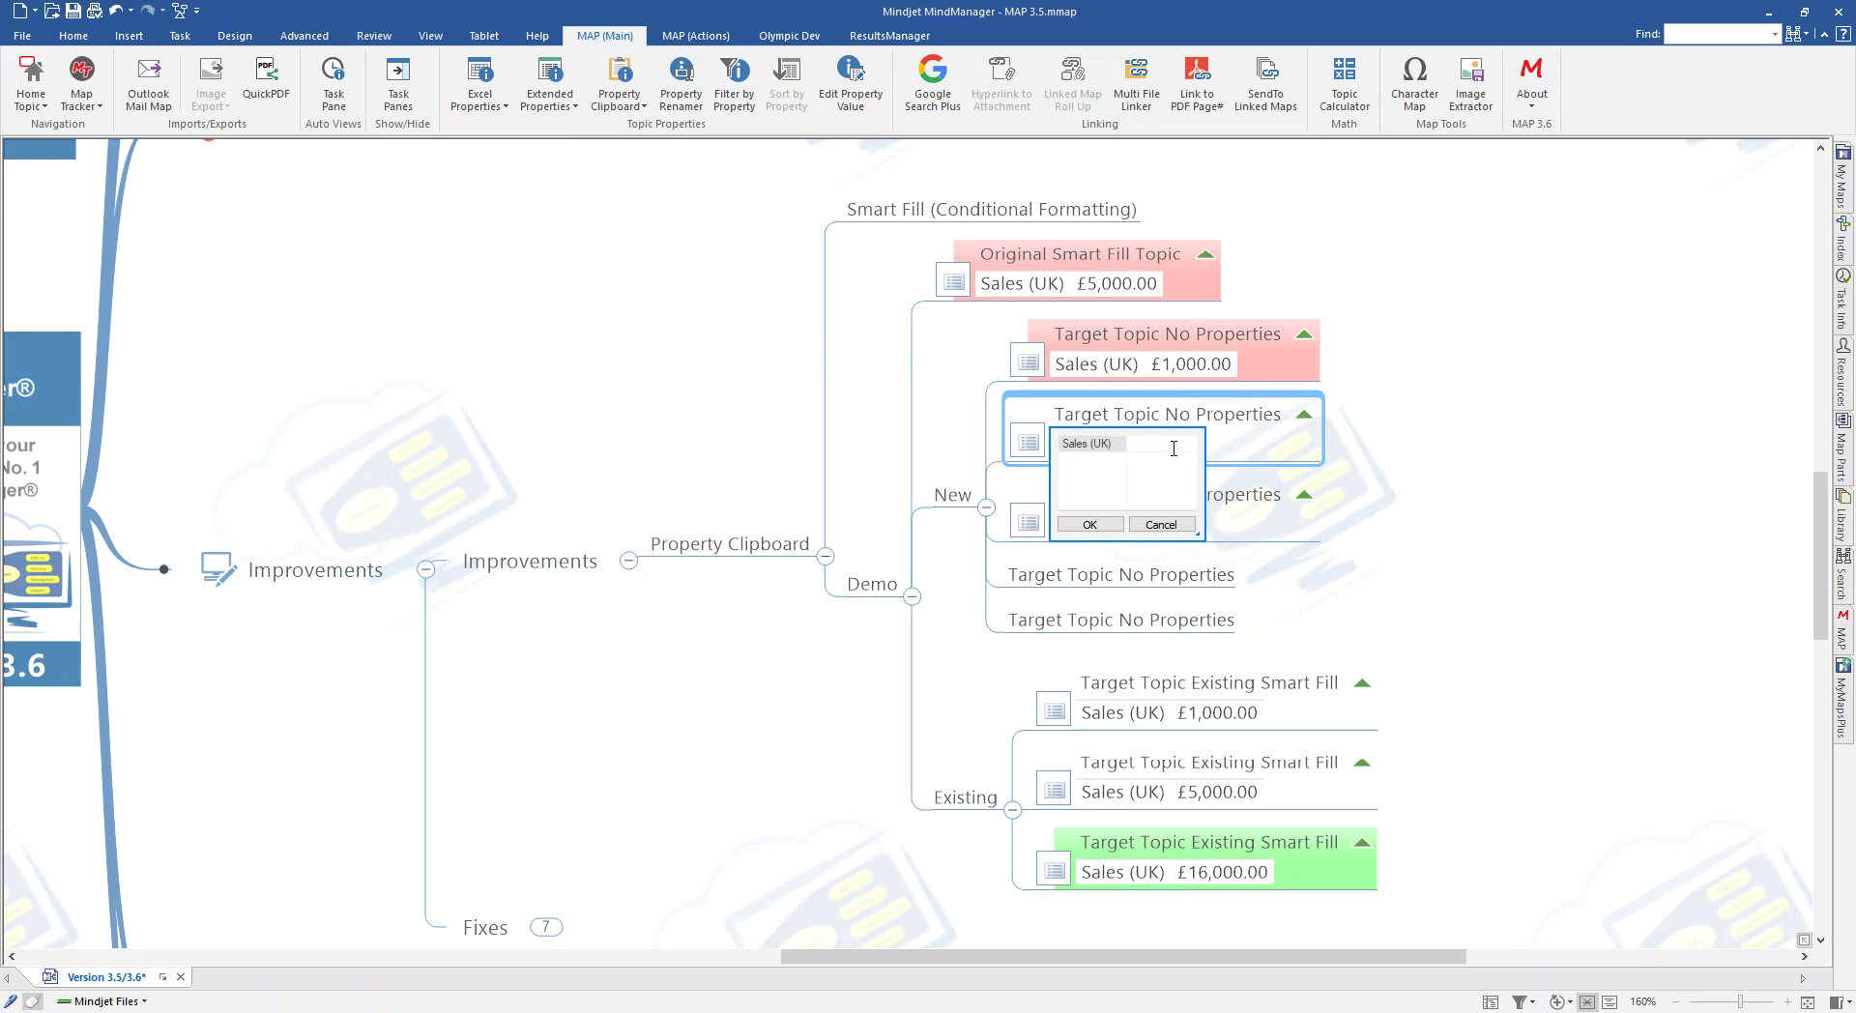
{"action": "type", "text": "15,000.0"}
{"action": "type", "text": "000.00"}
{"action": "key", "text": "Return"}
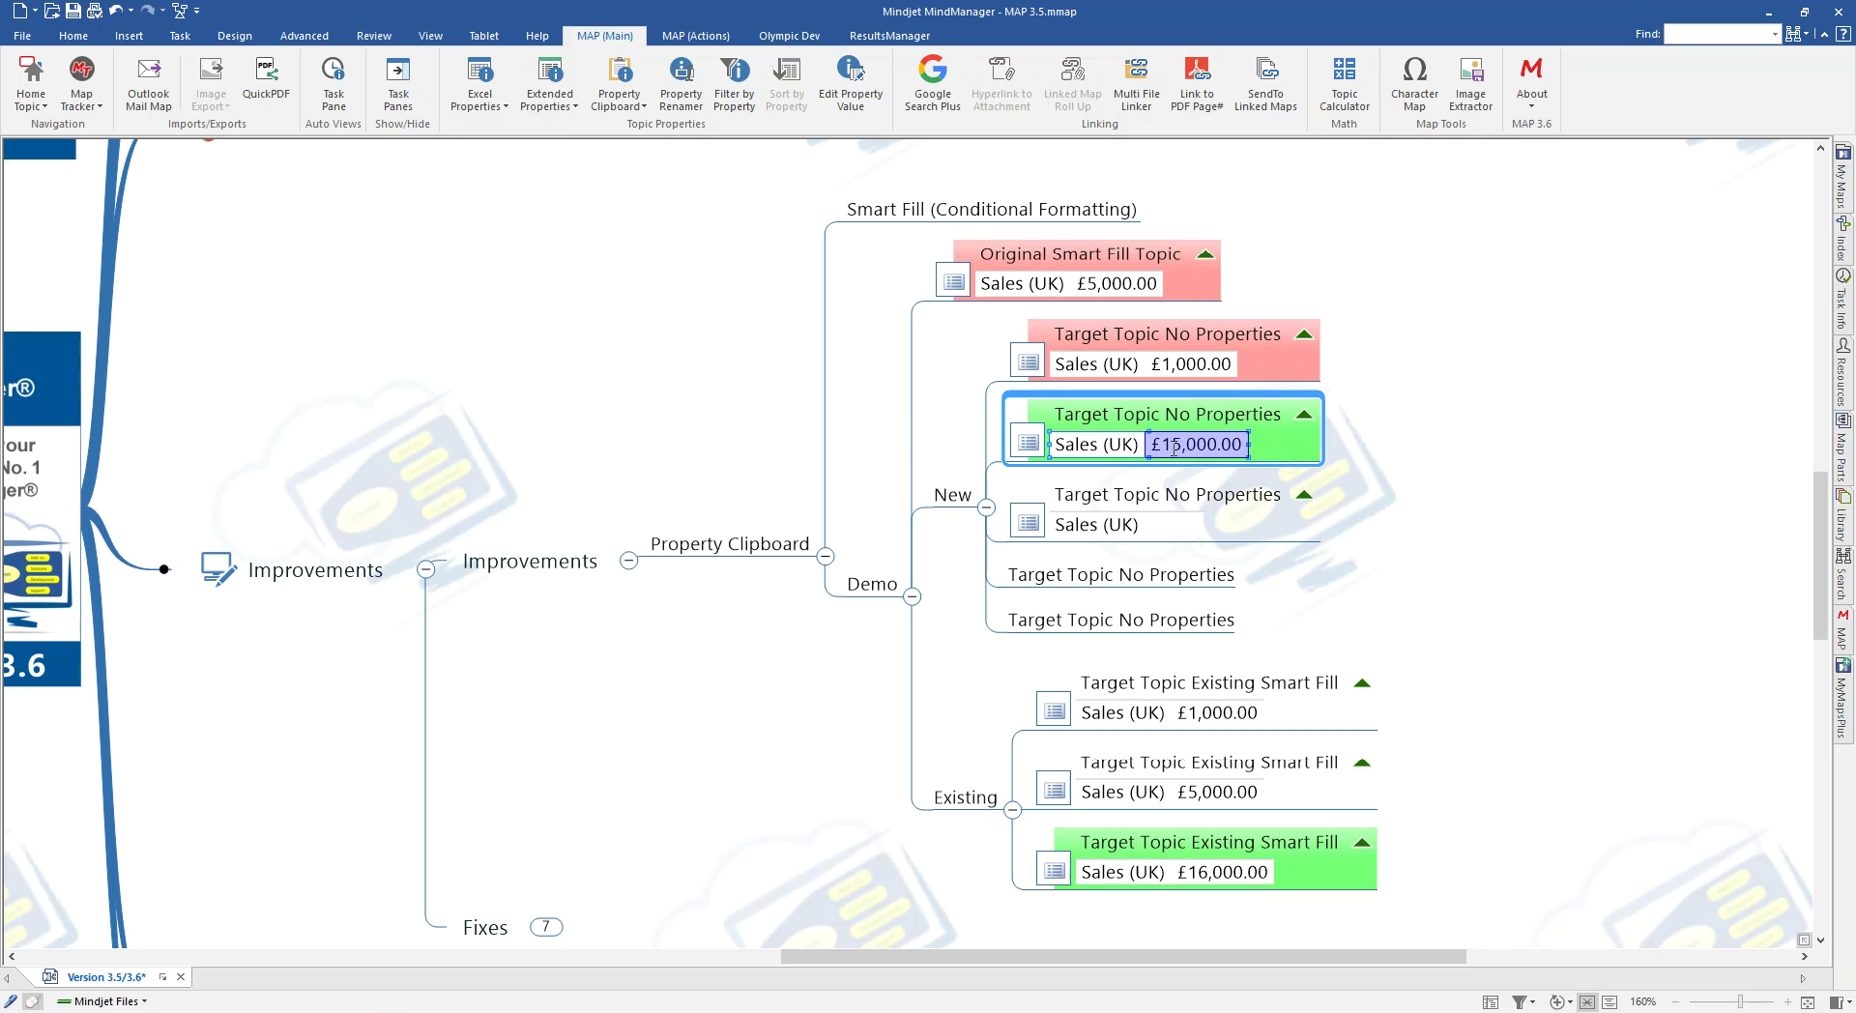
Enter £12,000 as the third target topic's Sales (UK) value and pan the map up-right.
{"action": "left_click", "coordinate": [1148, 530]}
{"action": "left_click", "coordinate": [1153, 532]}
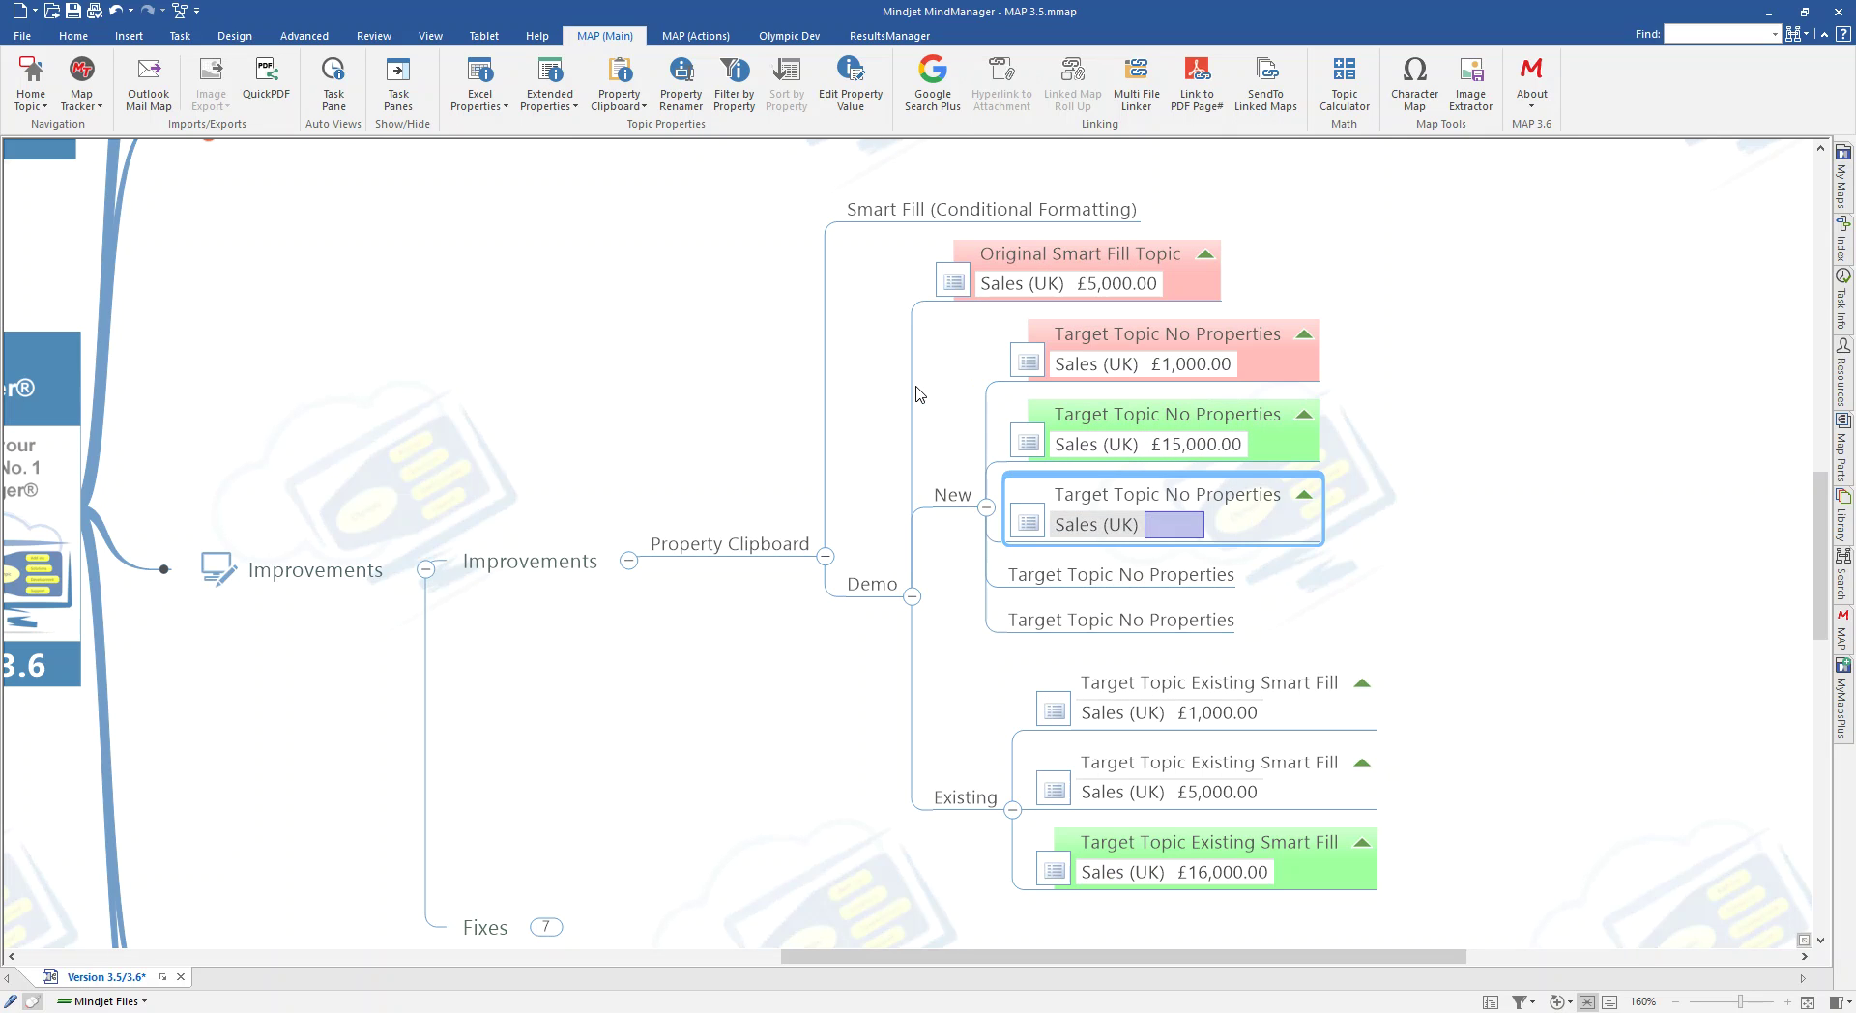
{"action": "type", "text": "5000"}
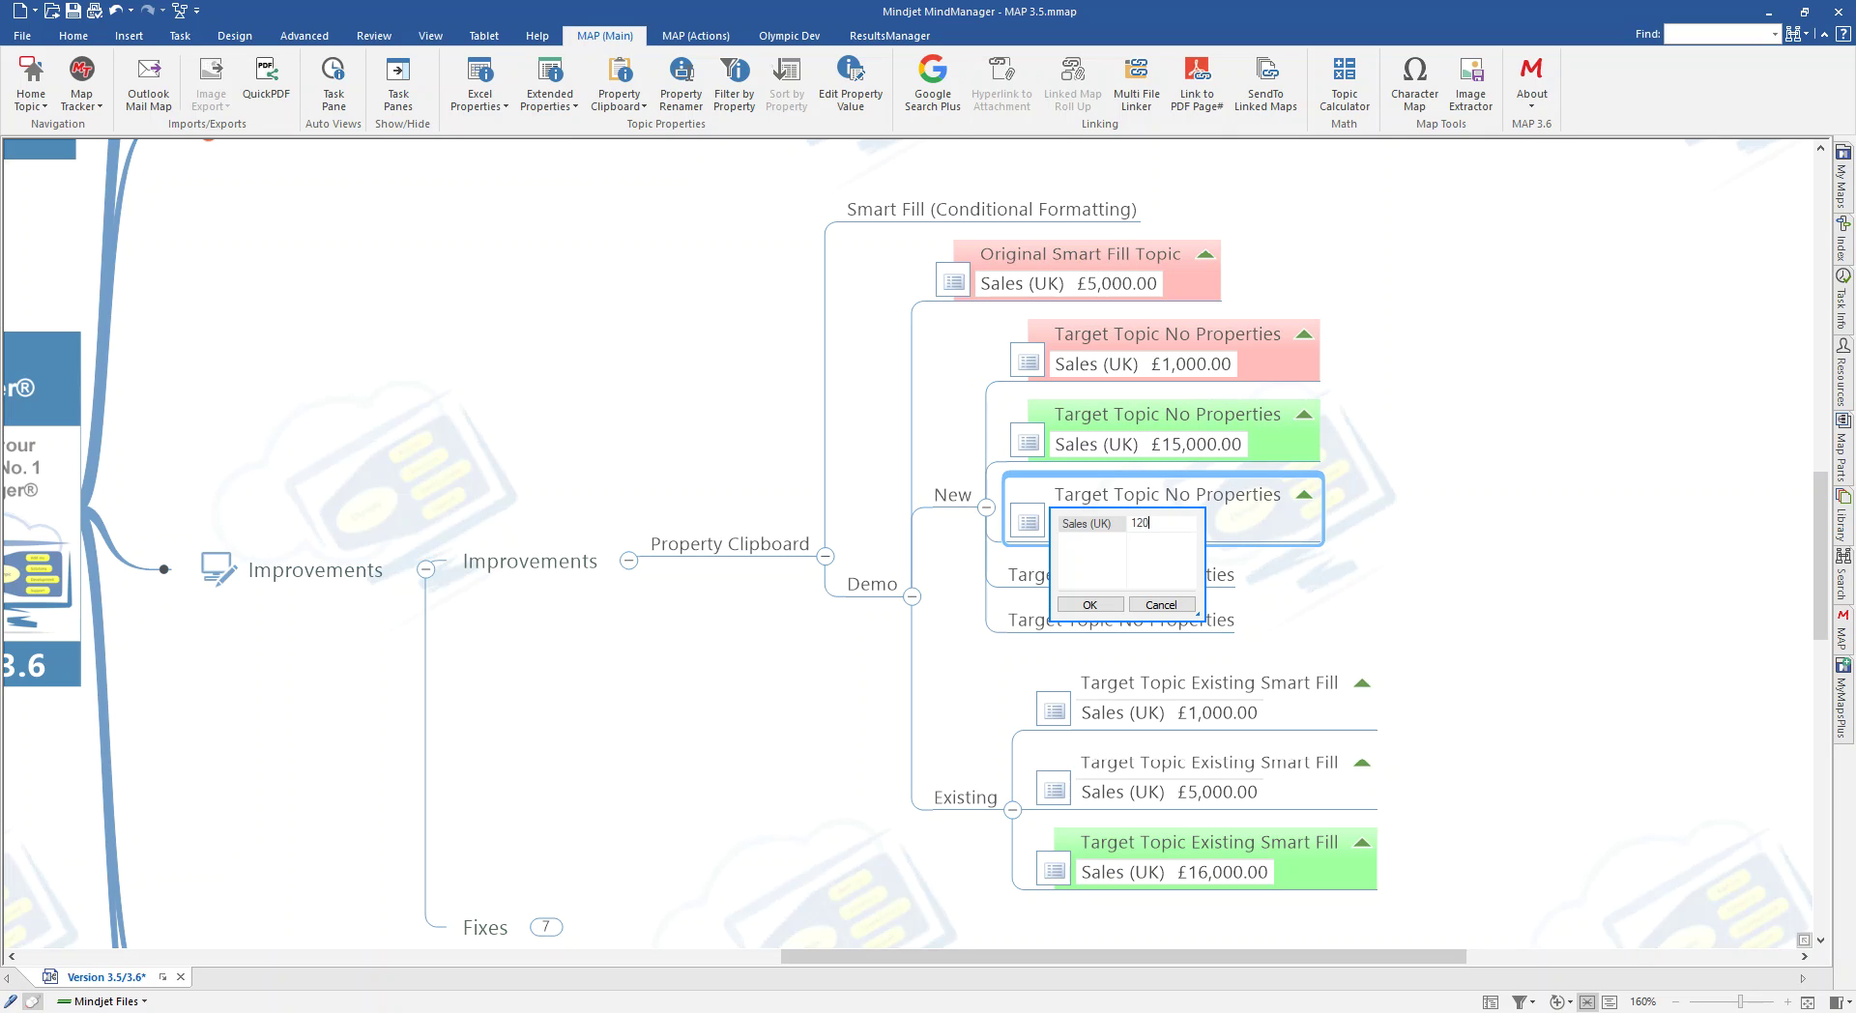
{"action": "key", "text": "Return"}
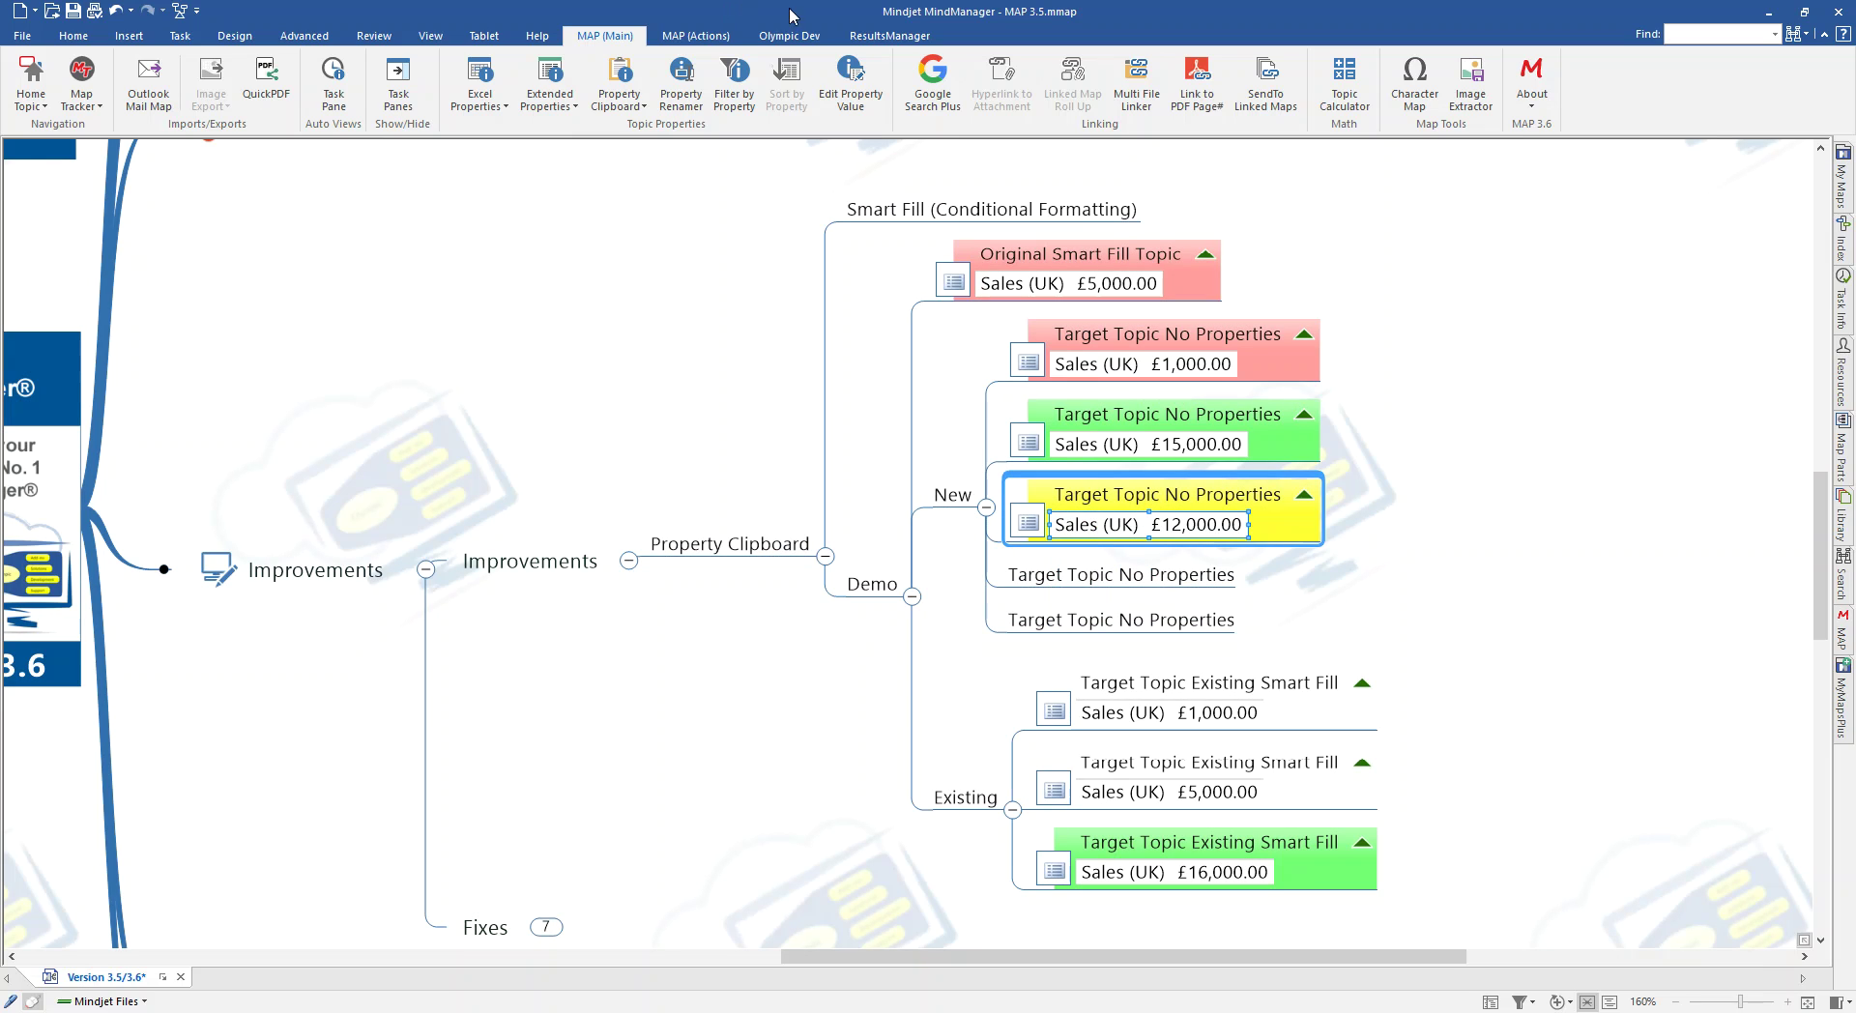
{"action": "left_click_drag", "start_coordinate": [1475, 542], "coordinate": [1499, 481]}
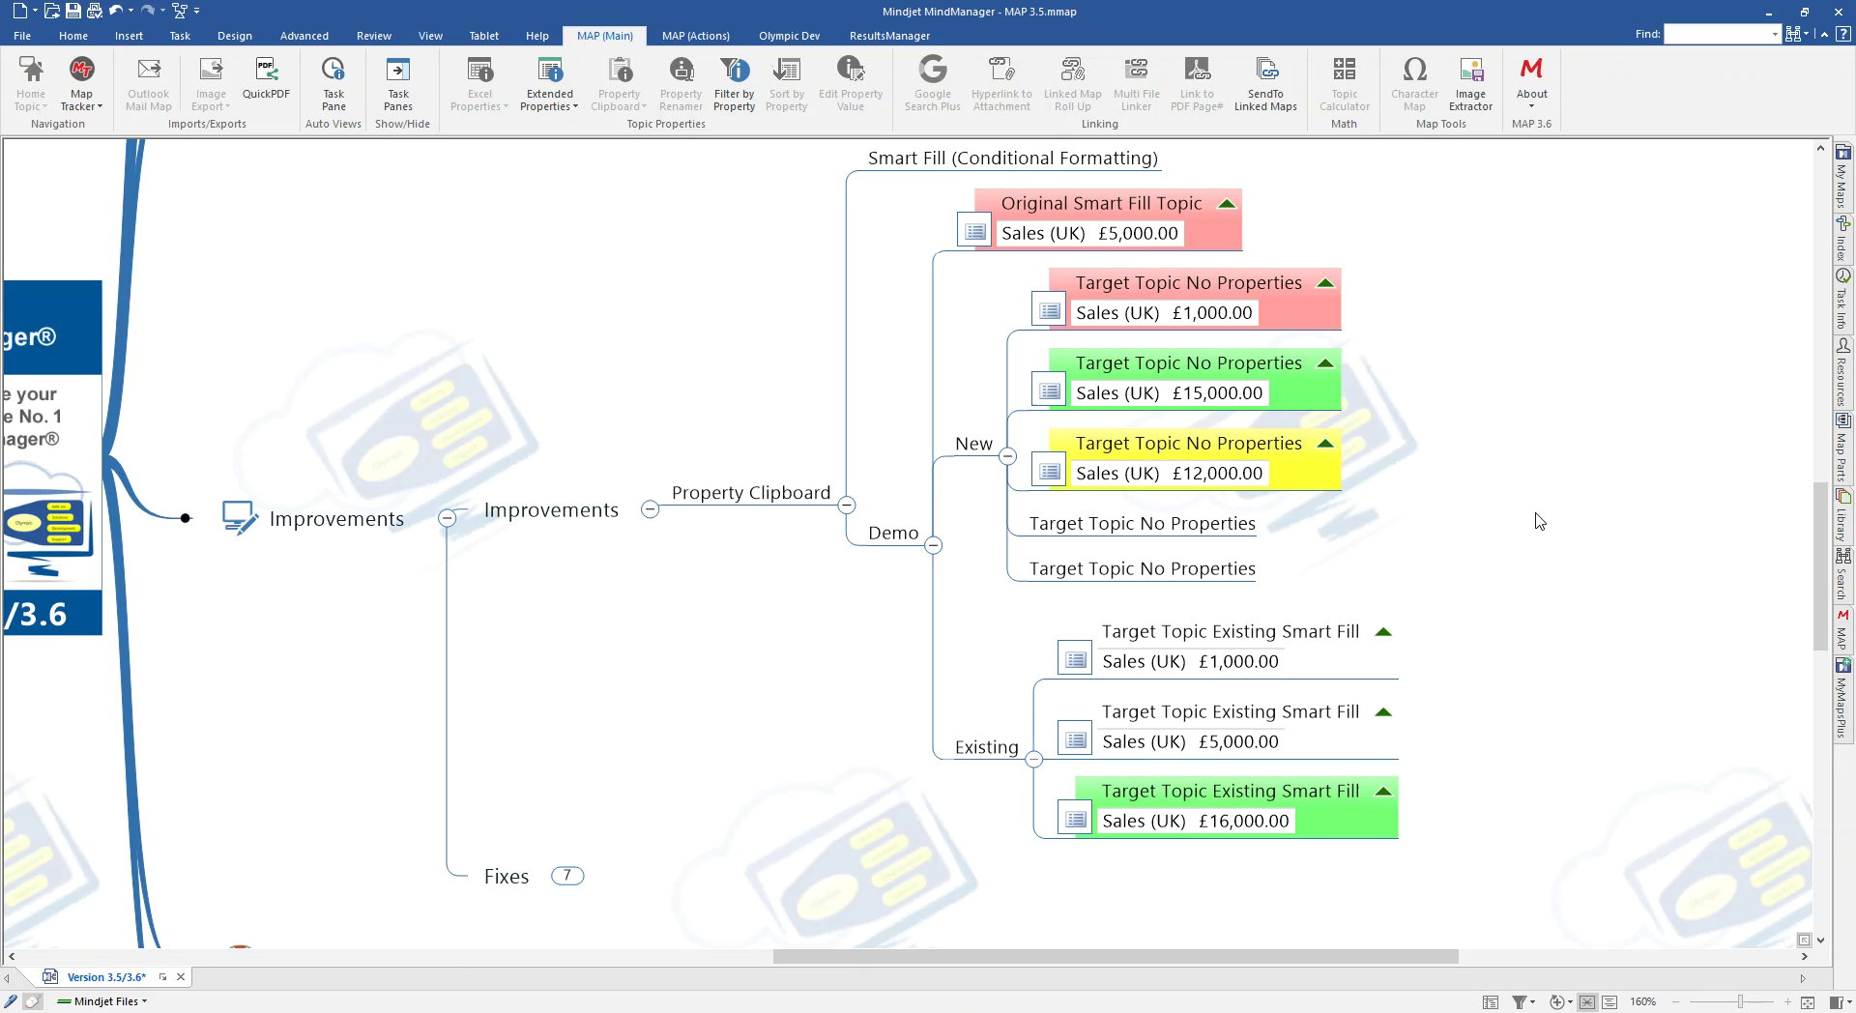
{"action": "left_click_drag", "start_coordinate": [1537, 522], "coordinate": [1581, 474]}
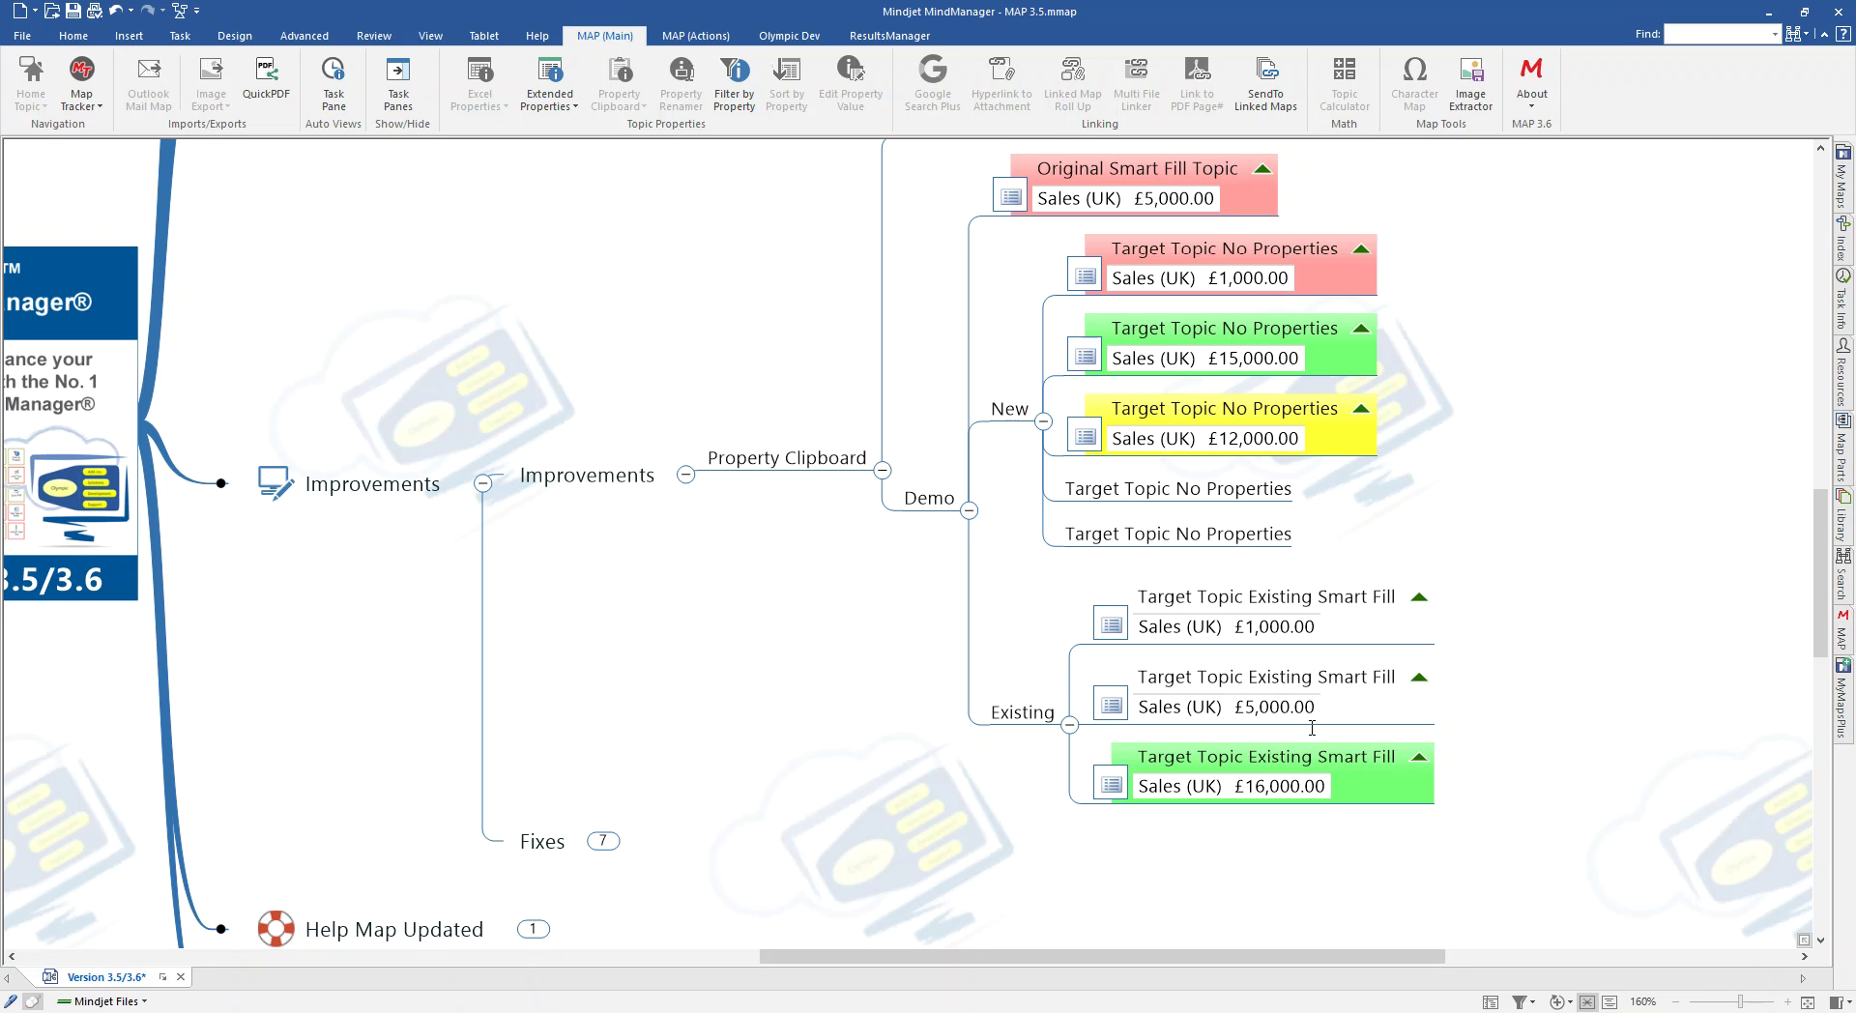
Copy only the Original topic's Smart Fill rule and paste it onto the first two Existing topics.
{"action": "left_click", "coordinate": [1179, 627]}
{"action": "left_click", "coordinate": [1138, 180]}
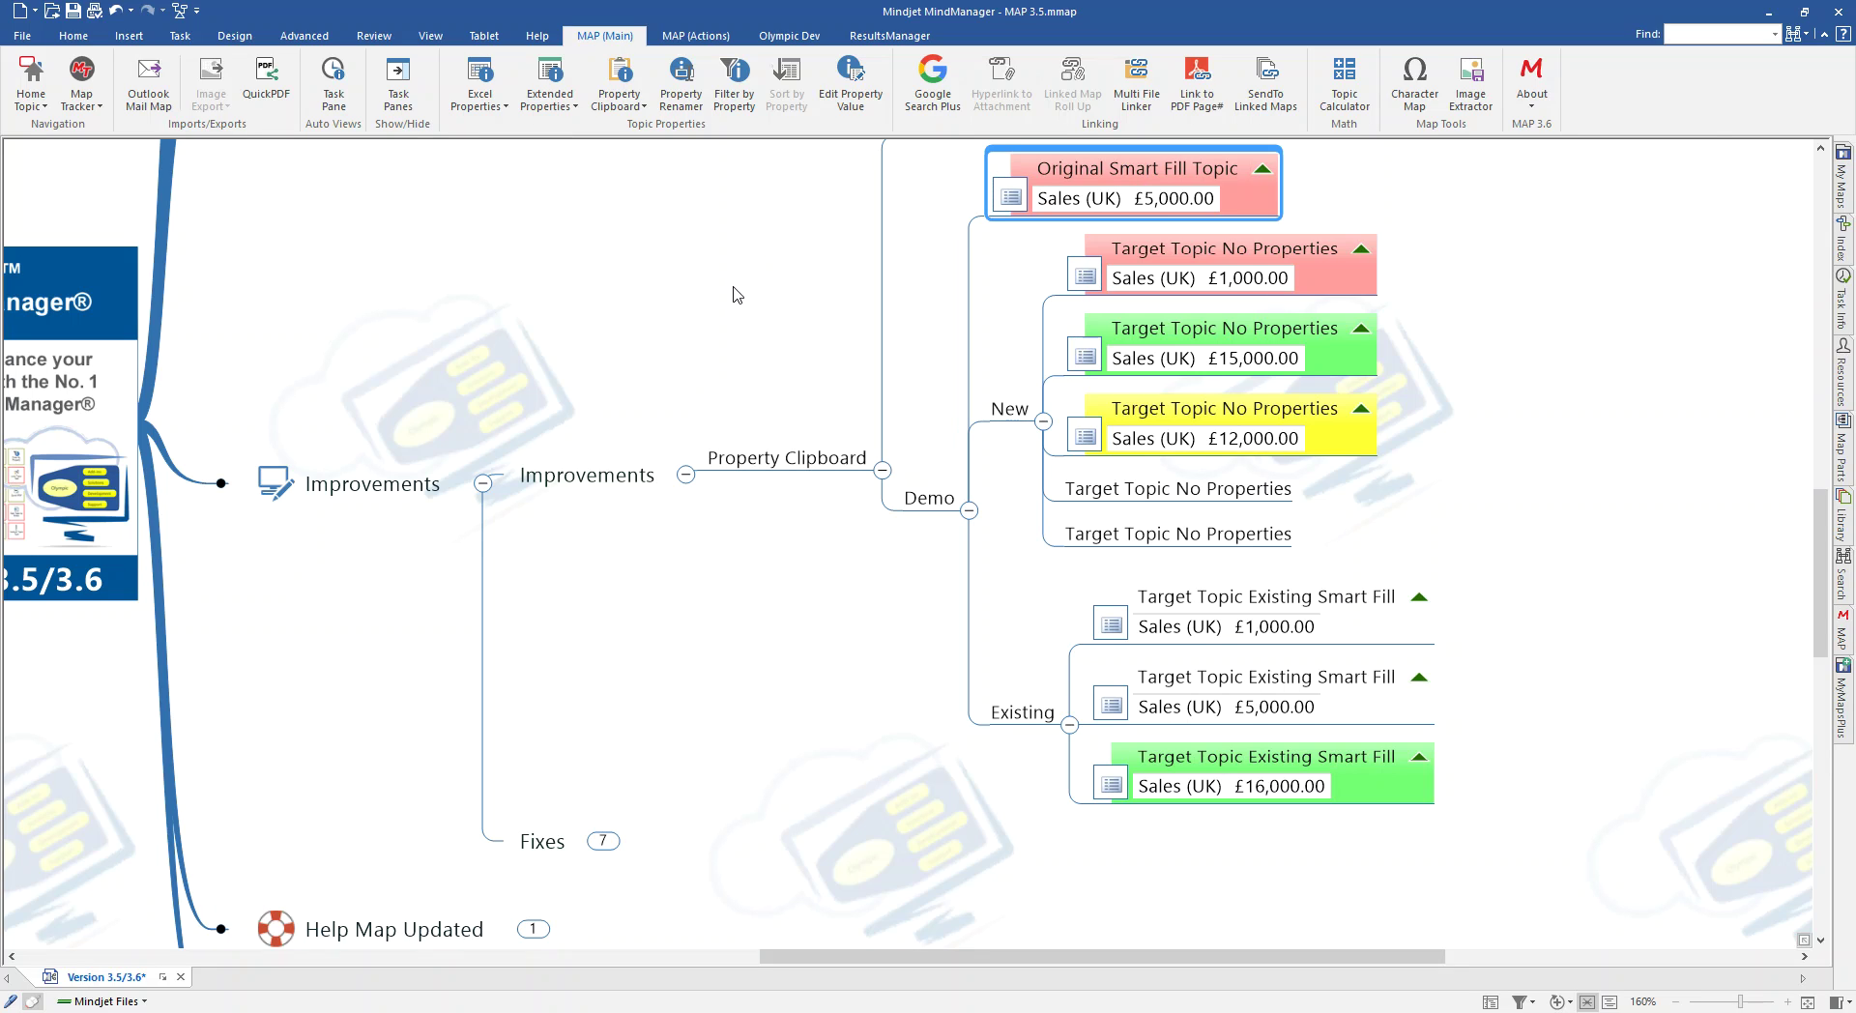
{"action": "left_click", "coordinate": [635, 108]}
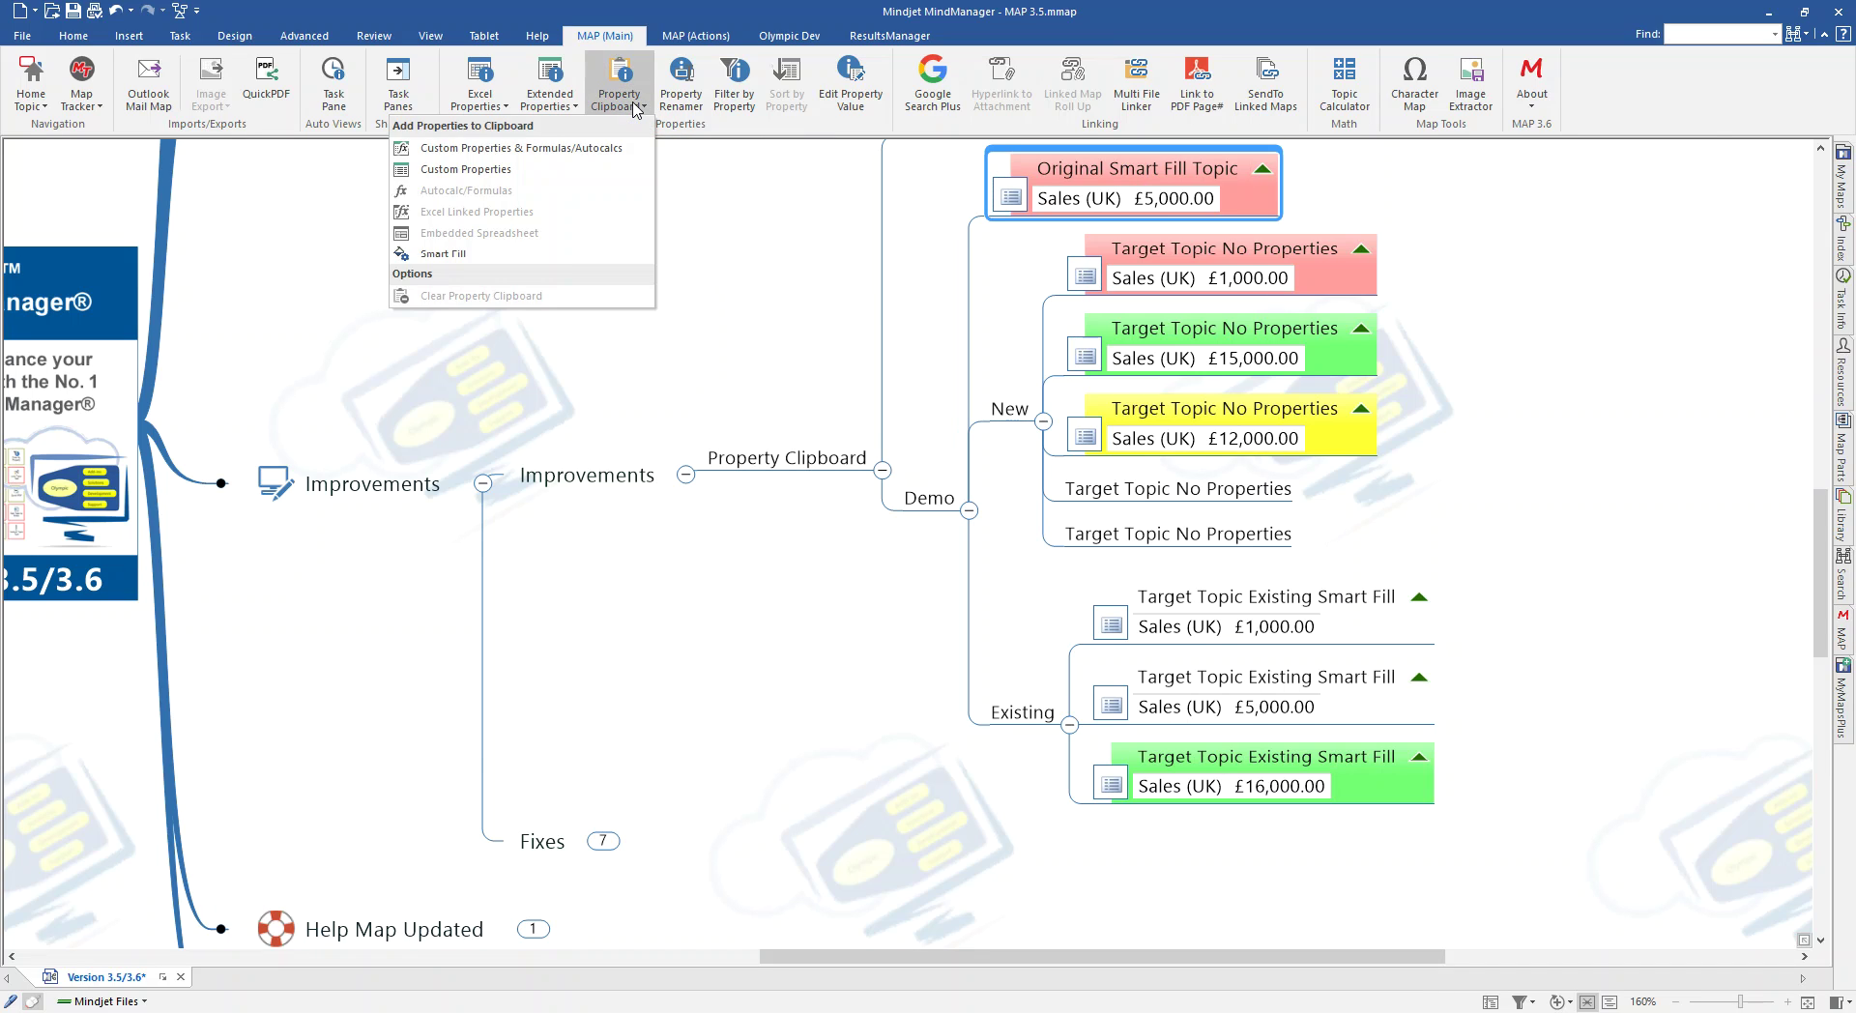
{"action": "left_click", "coordinate": [466, 258]}
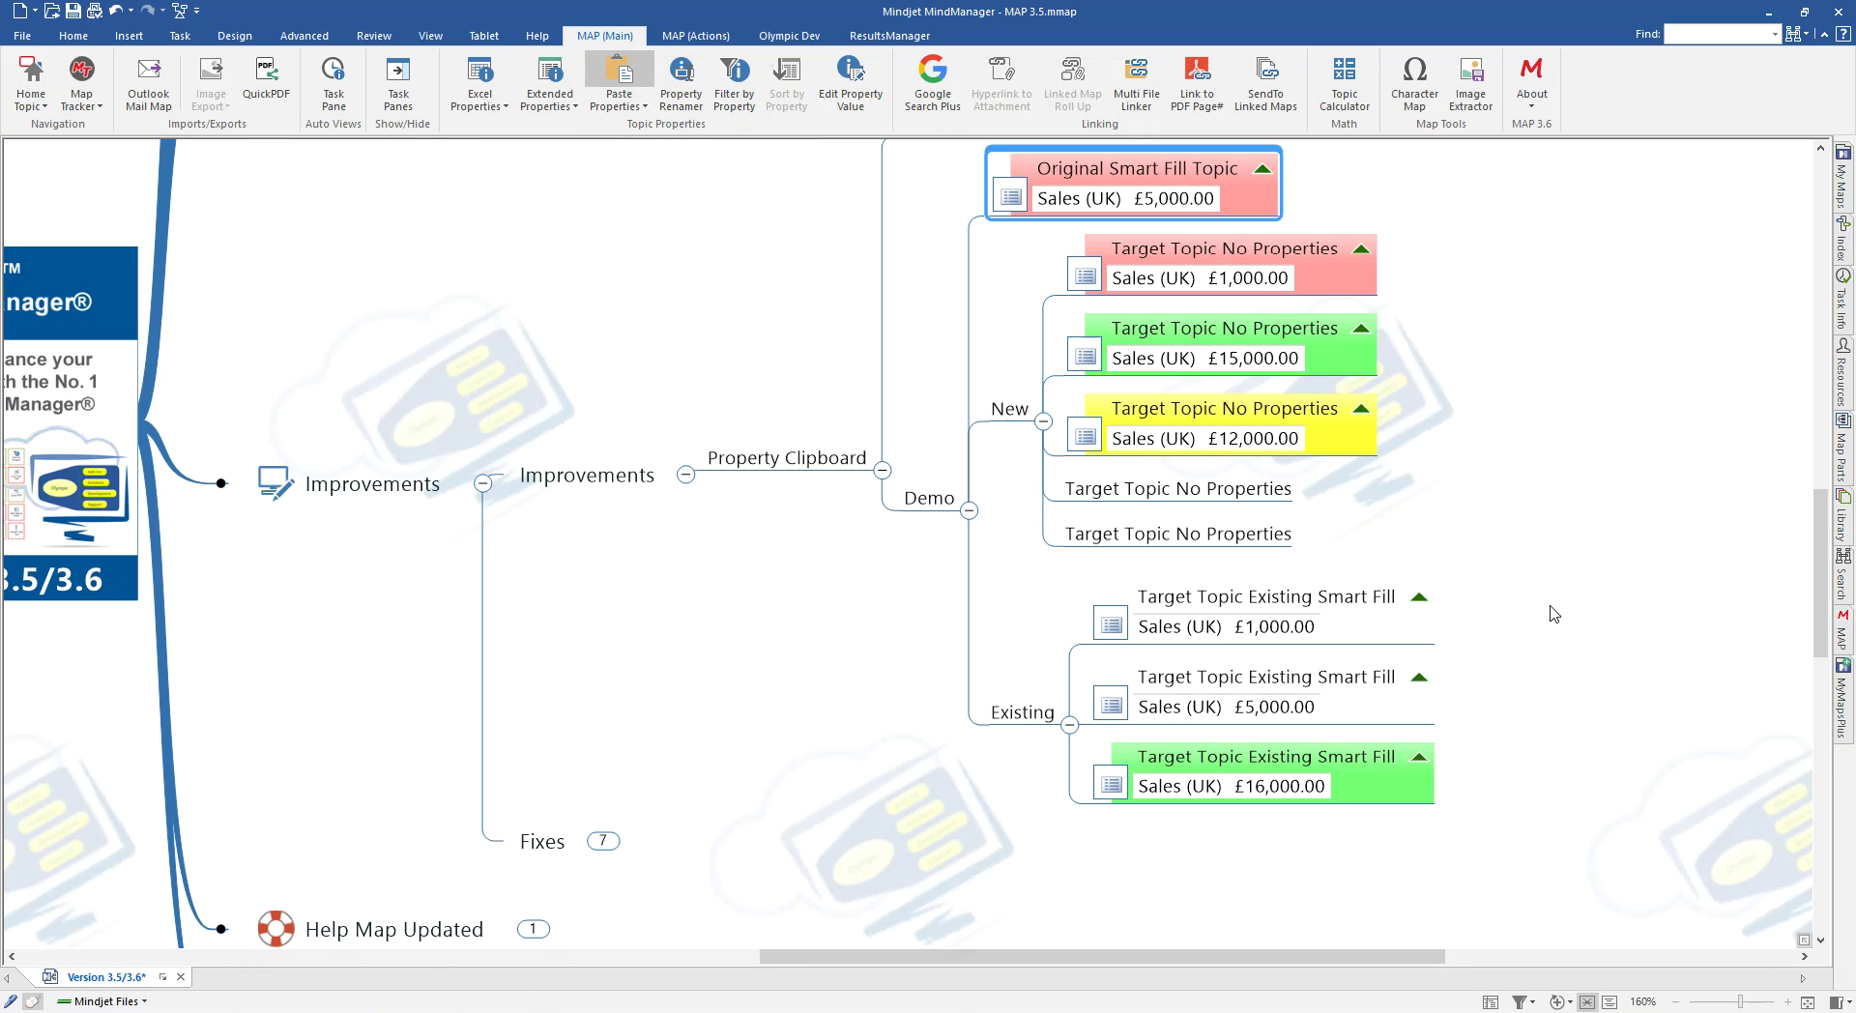
{"action": "left_click_drag", "start_coordinate": [1569, 605], "coordinate": [1291, 689]}
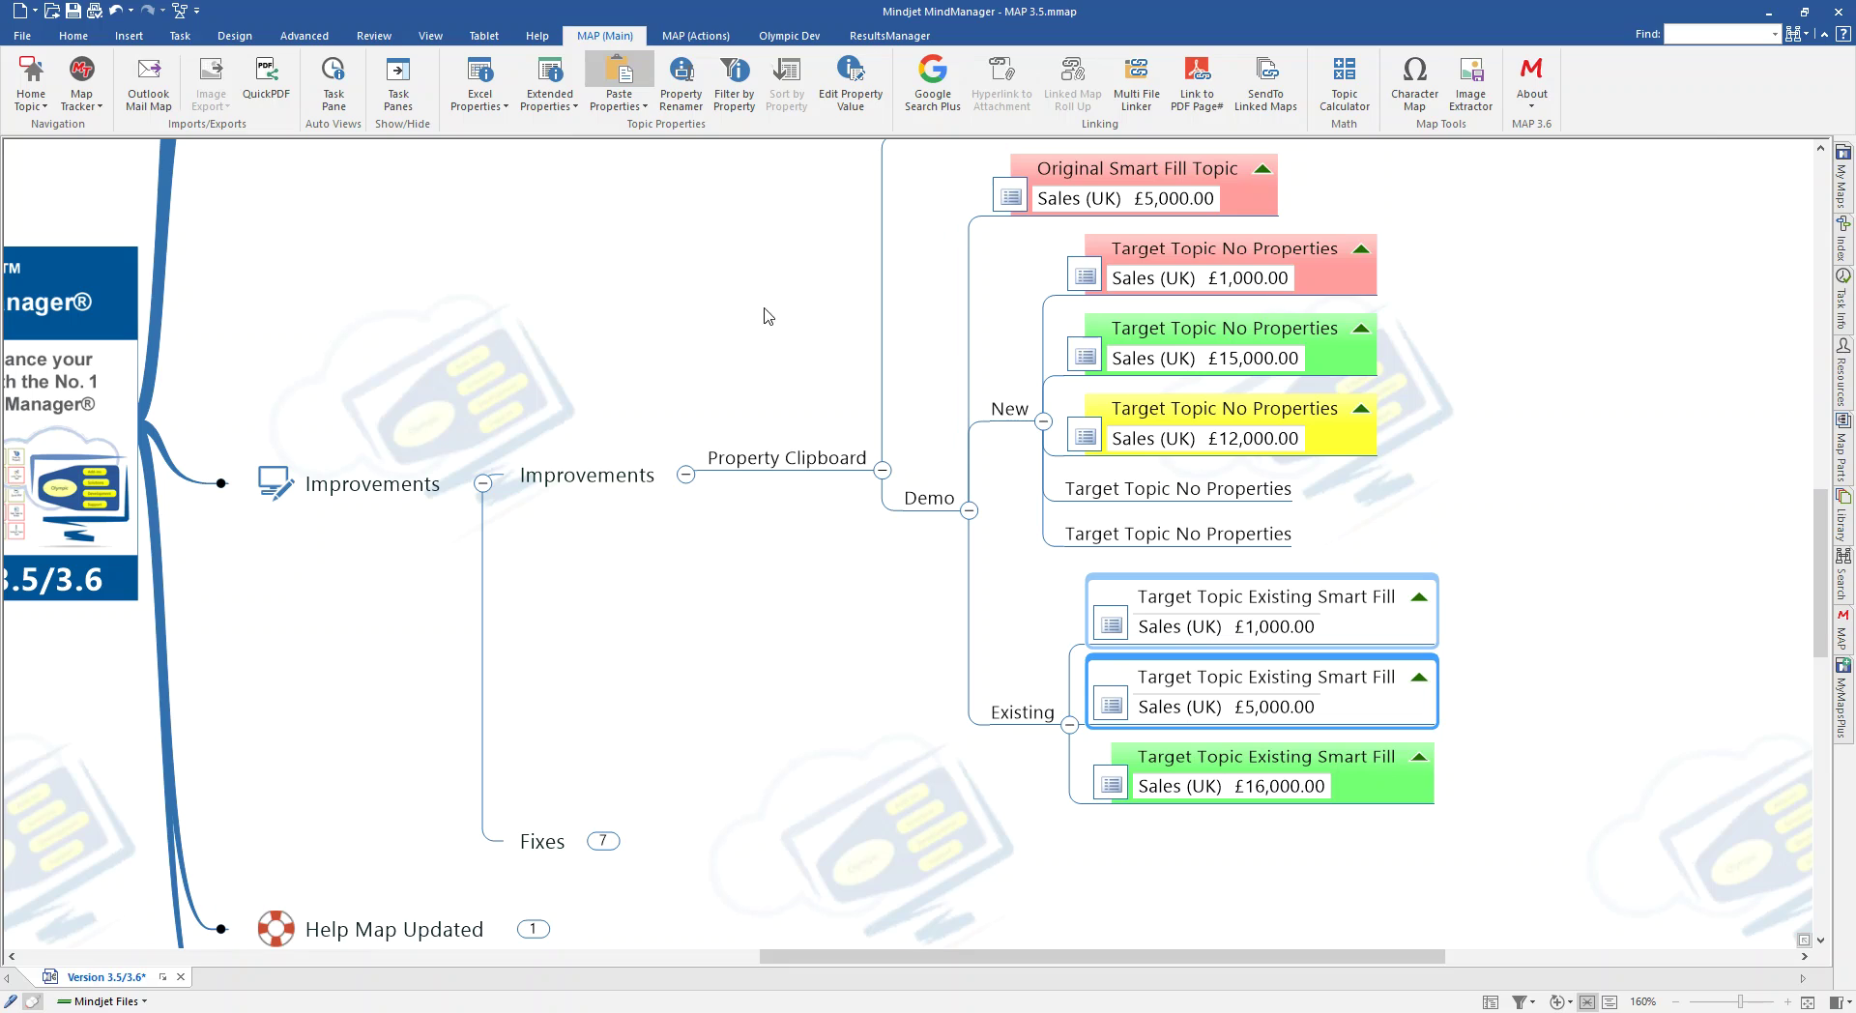
{"action": "left_click", "coordinate": [613, 87]}
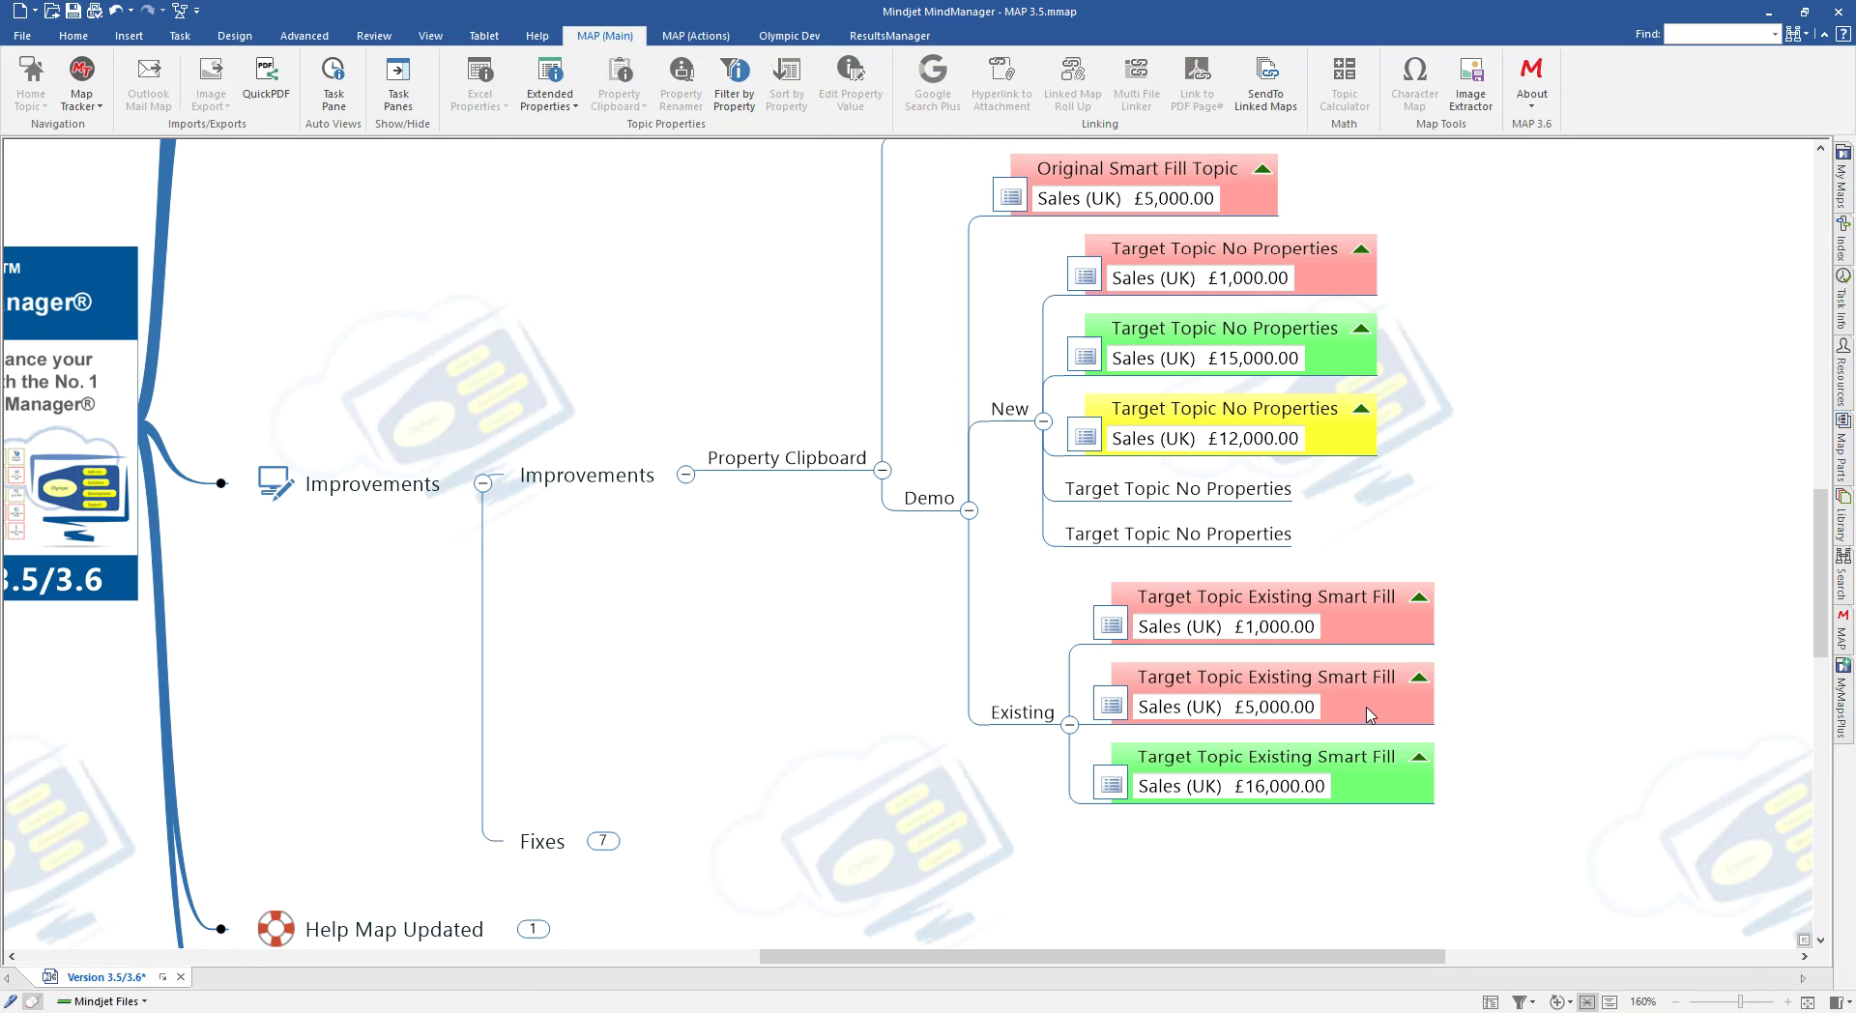
Change the £5,000 Existing topic's sales value to £12,000.
{"action": "double_click", "coordinate": [1285, 709]}
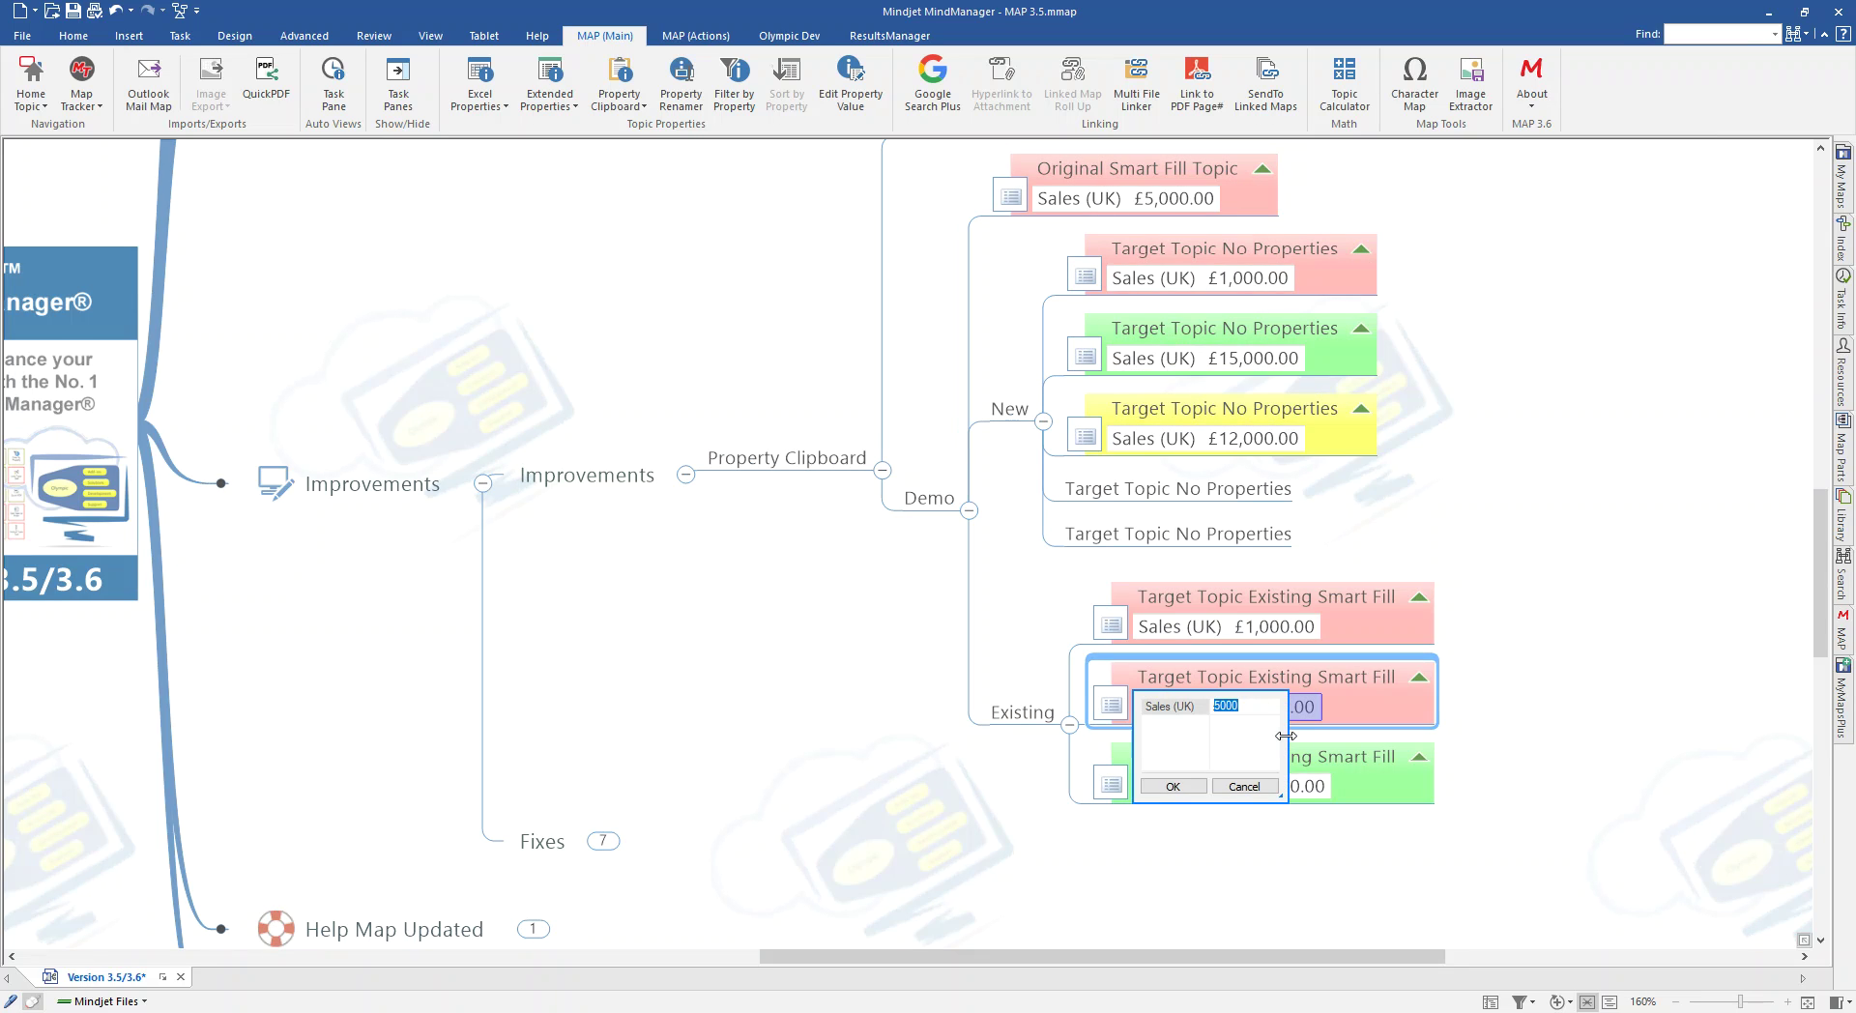
{"action": "type", "text": "12000"}
{"action": "left_click", "coordinate": [1172, 785]}
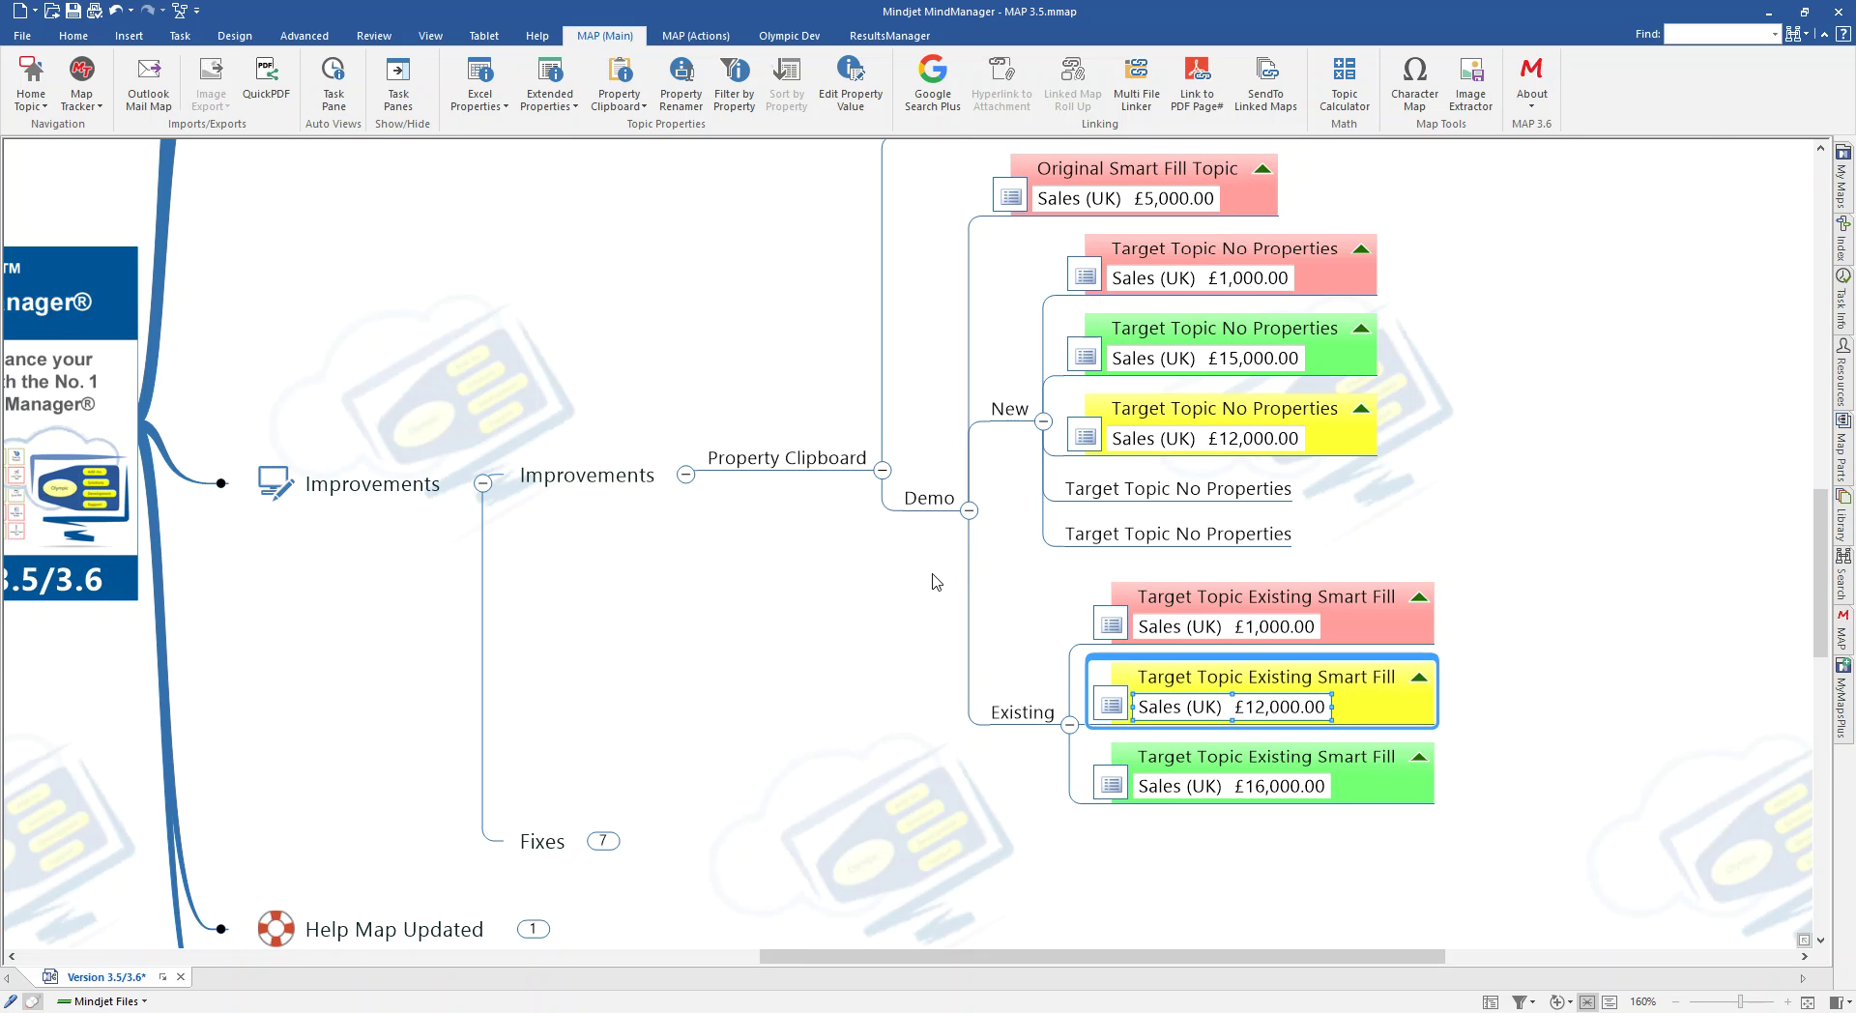
Collapse the New, Demo, Property Clipboard and Improvements branches so Improvements shows 14.
{"action": "left_click", "coordinate": [1042, 422]}
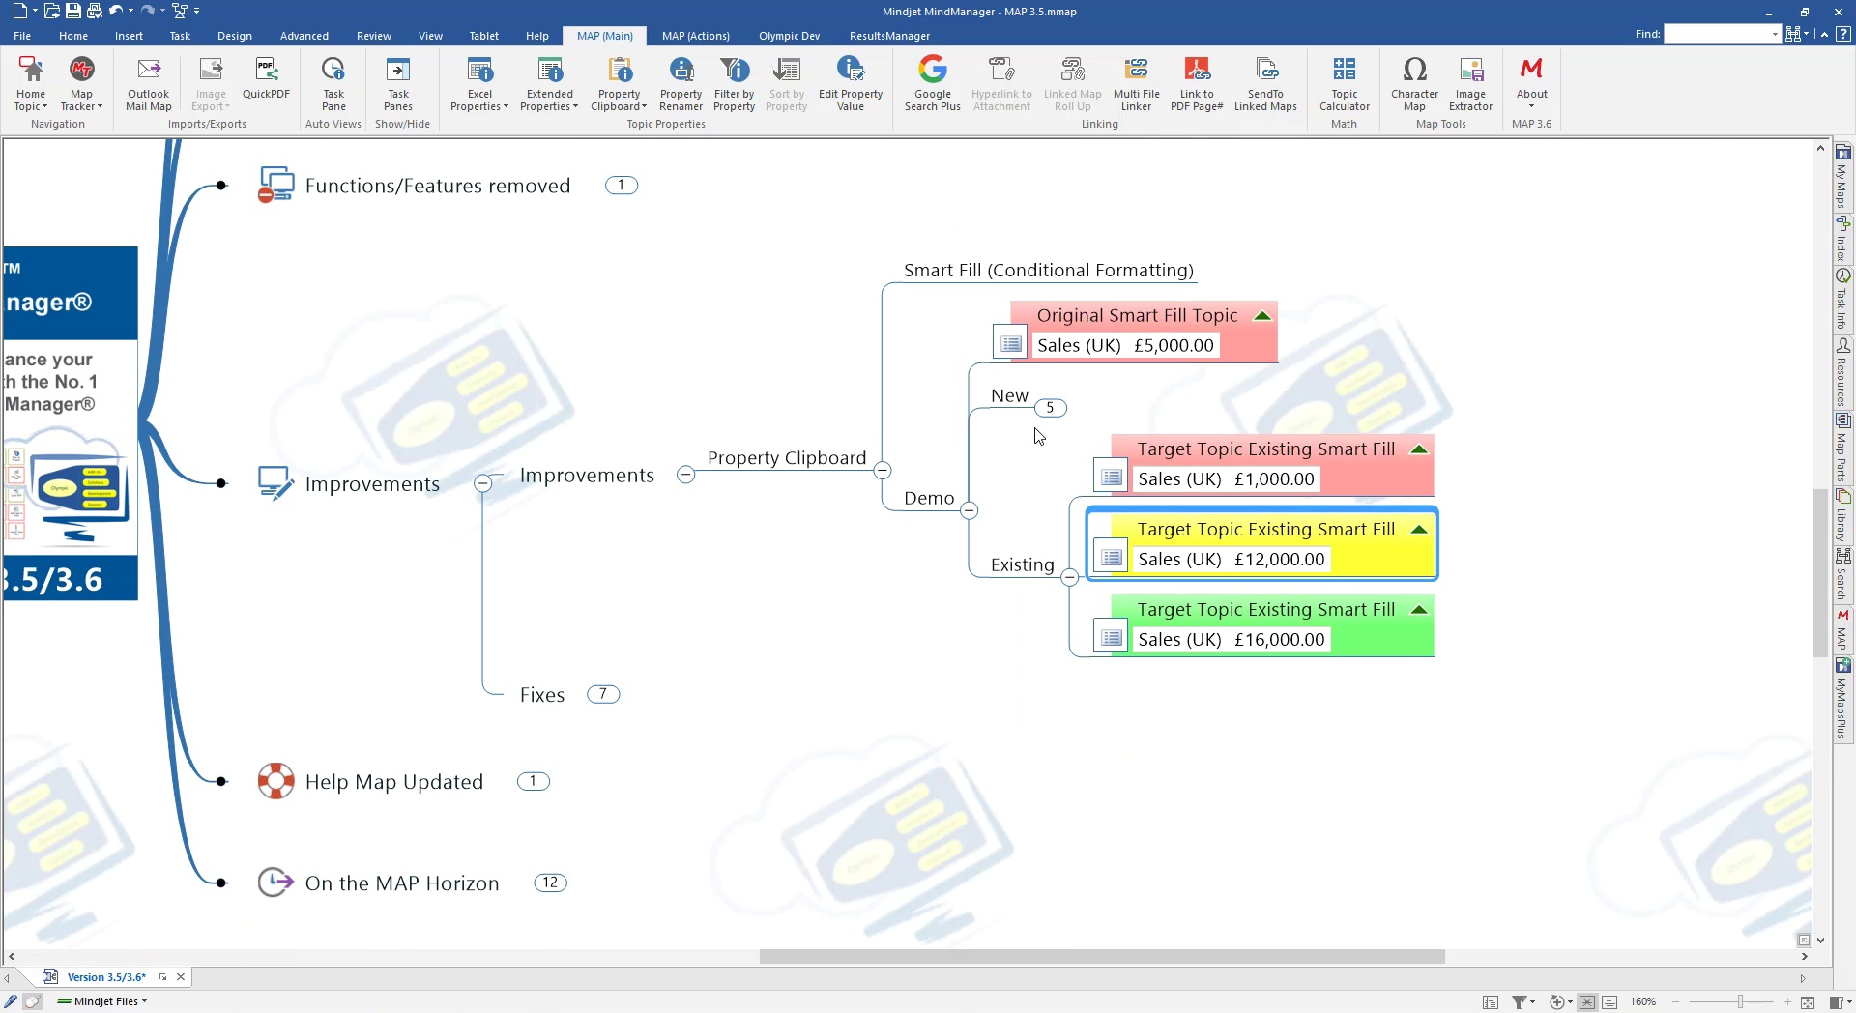
{"action": "left_click", "coordinate": [969, 509]}
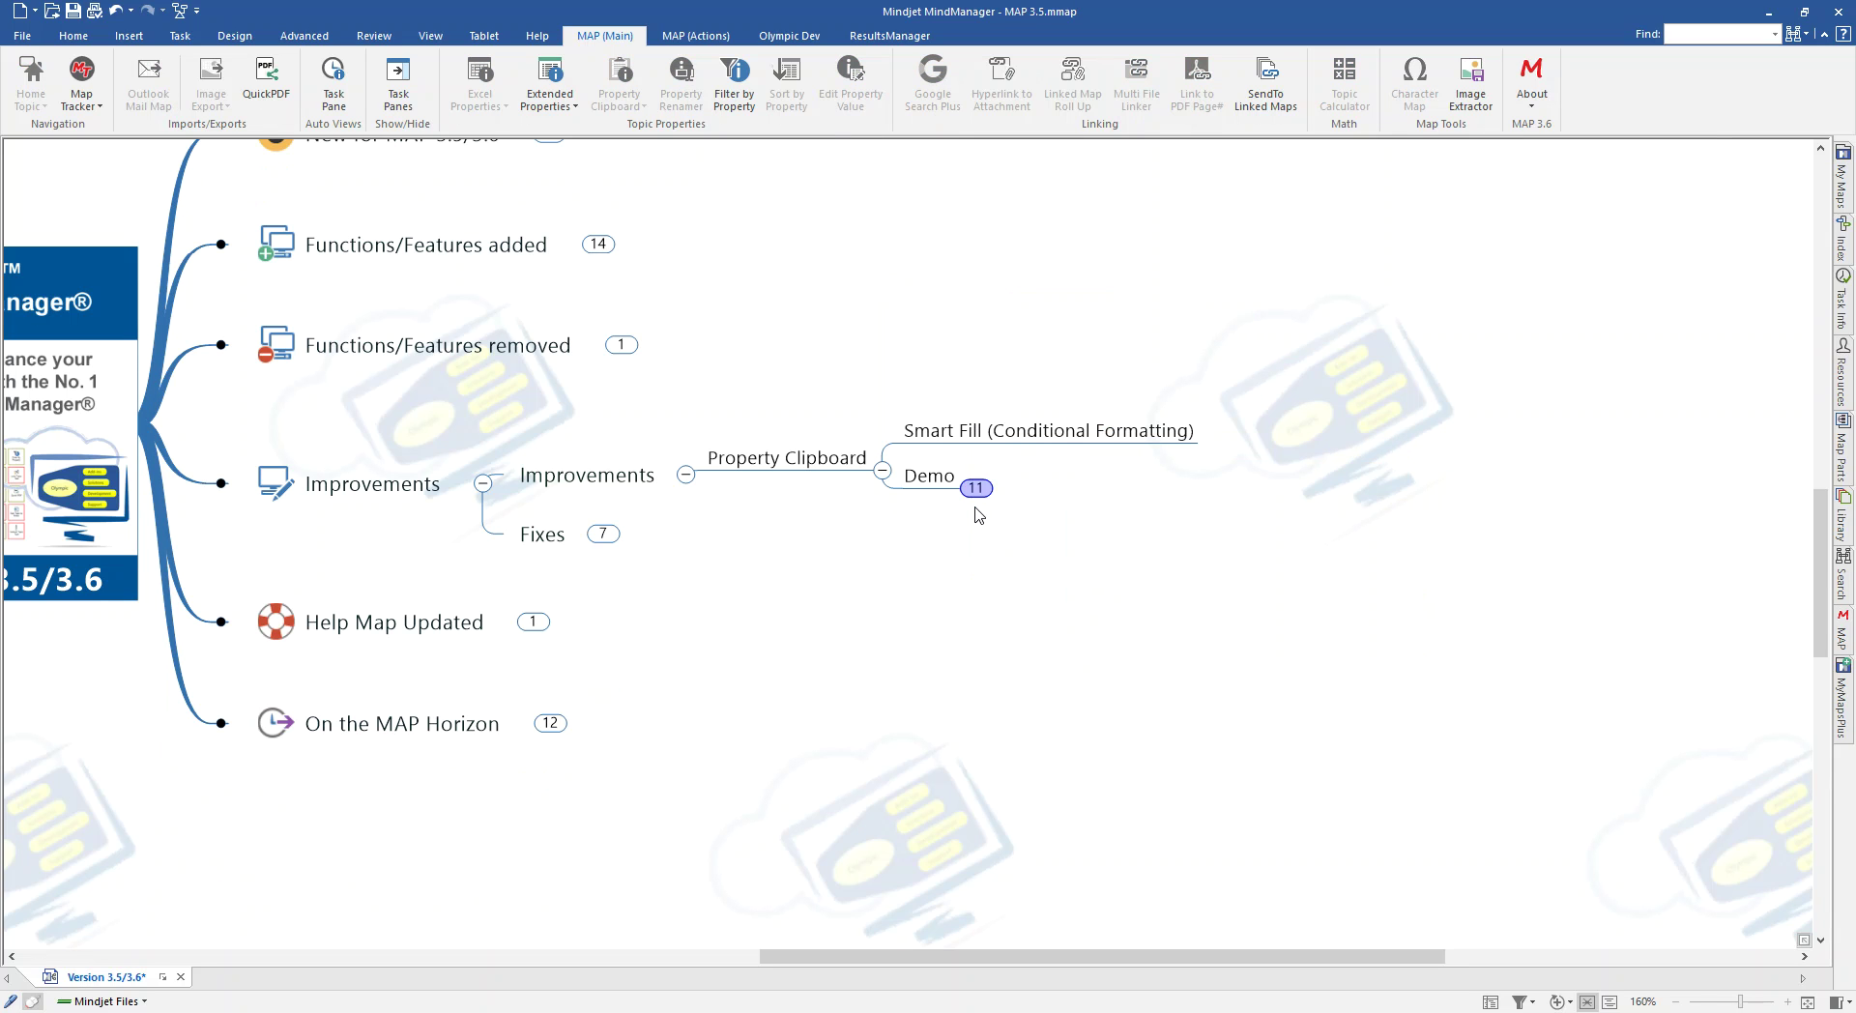
{"action": "left_click", "coordinate": [882, 471]}
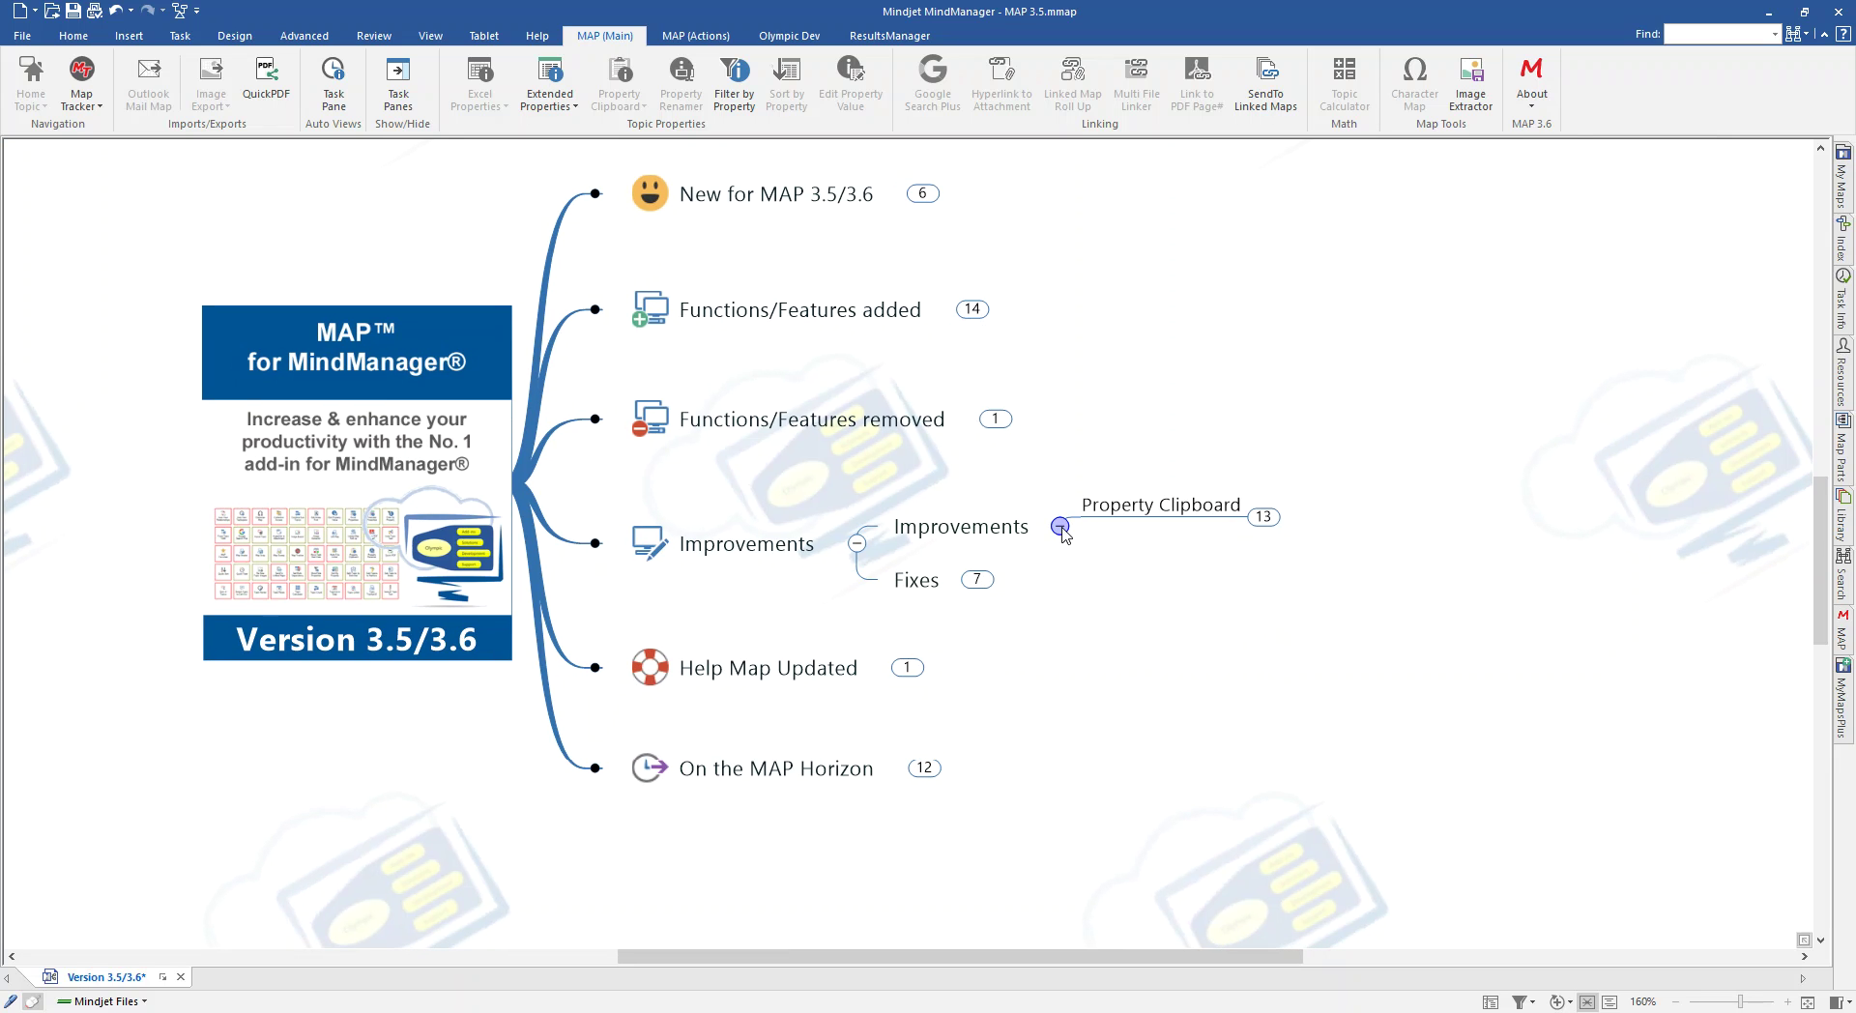
{"action": "left_click", "coordinate": [1060, 528]}
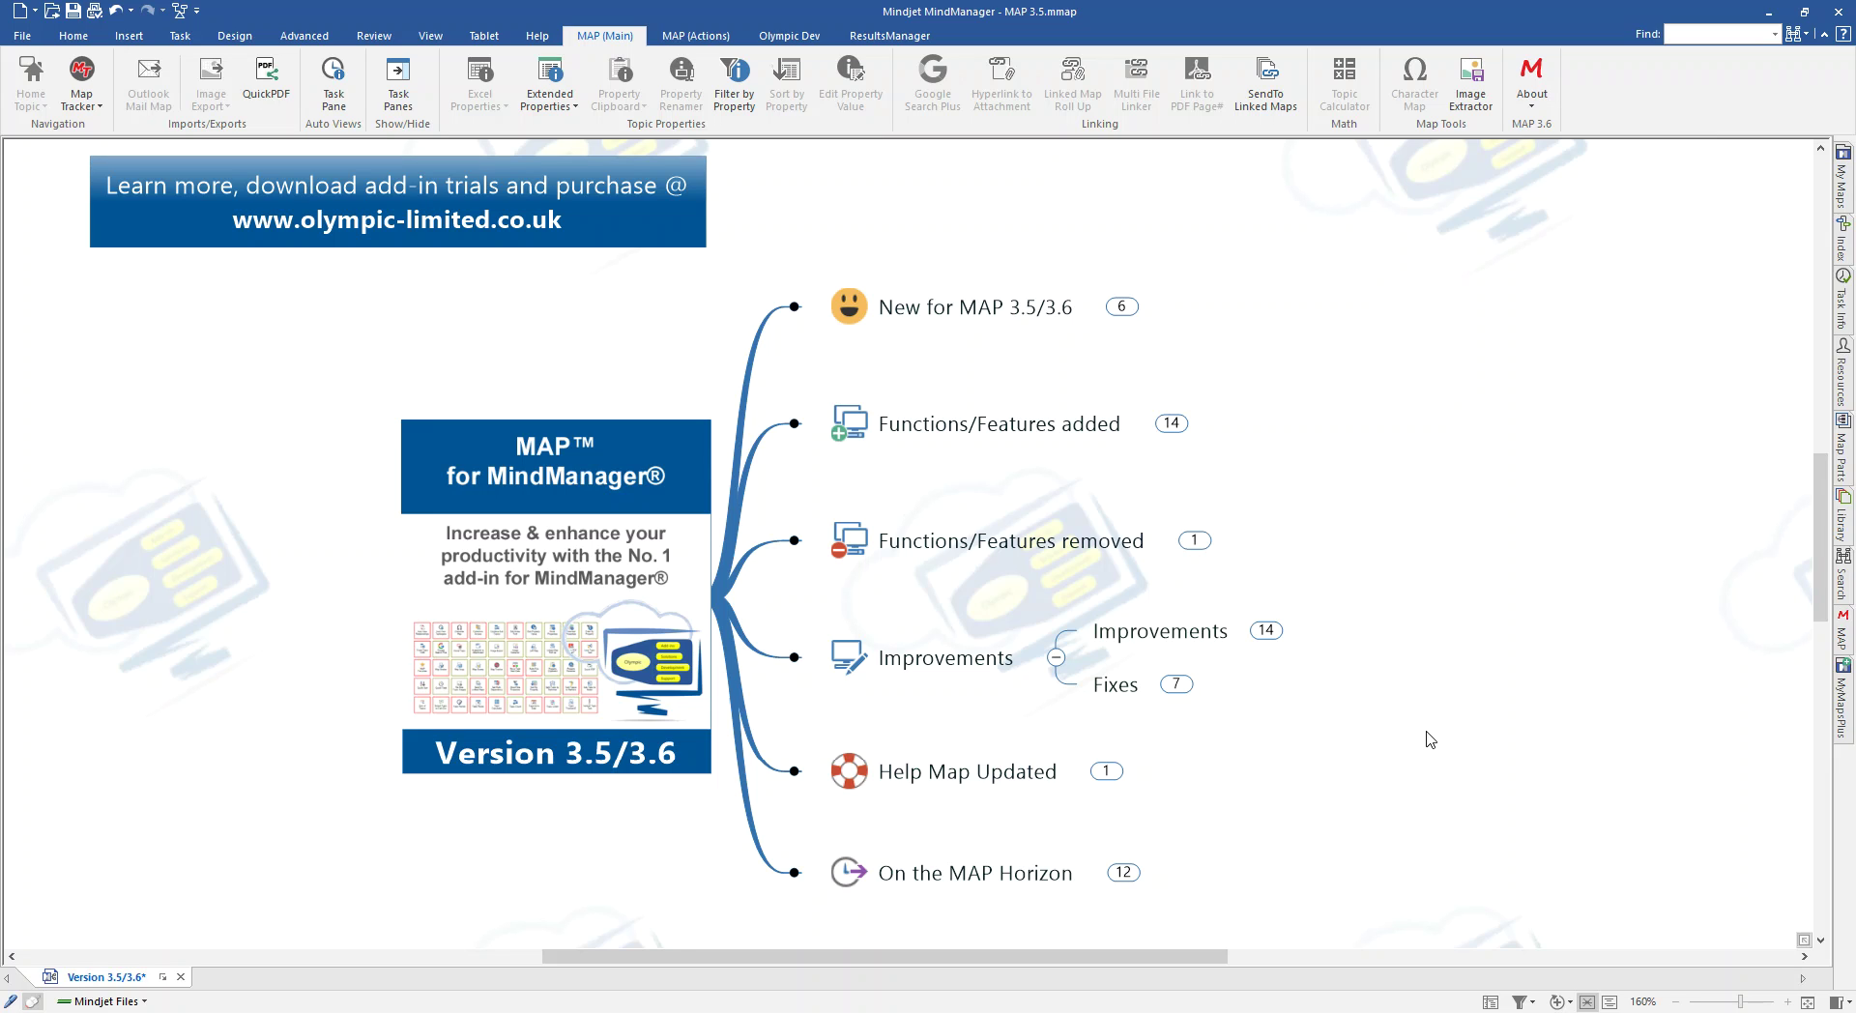
Expand Fixes and review the sort functions affected by Topic sort issues fixed.
{"action": "left_click", "coordinate": [1170, 684]}
{"action": "left_click_drag", "start_coordinate": [1417, 827], "coordinate": [1110, 736]}
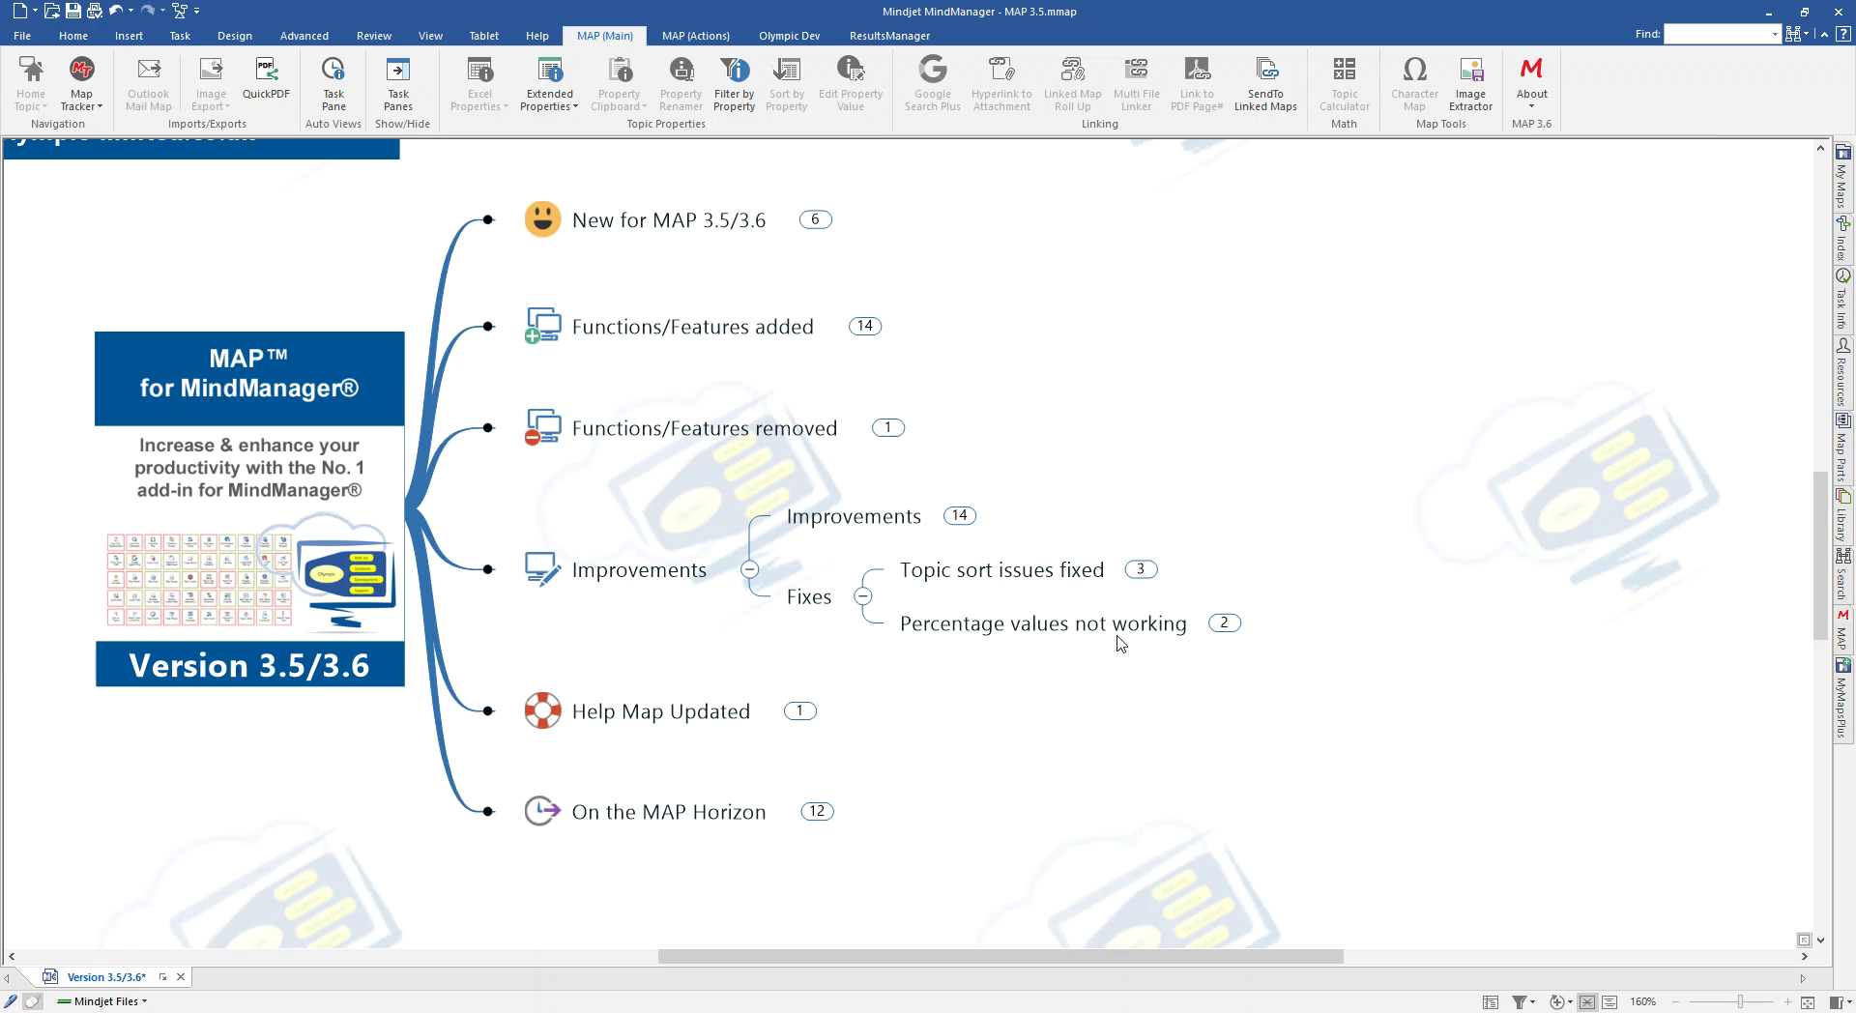
{"action": "left_click", "coordinate": [1141, 569]}
{"action": "left_click", "coordinate": [1285, 571]}
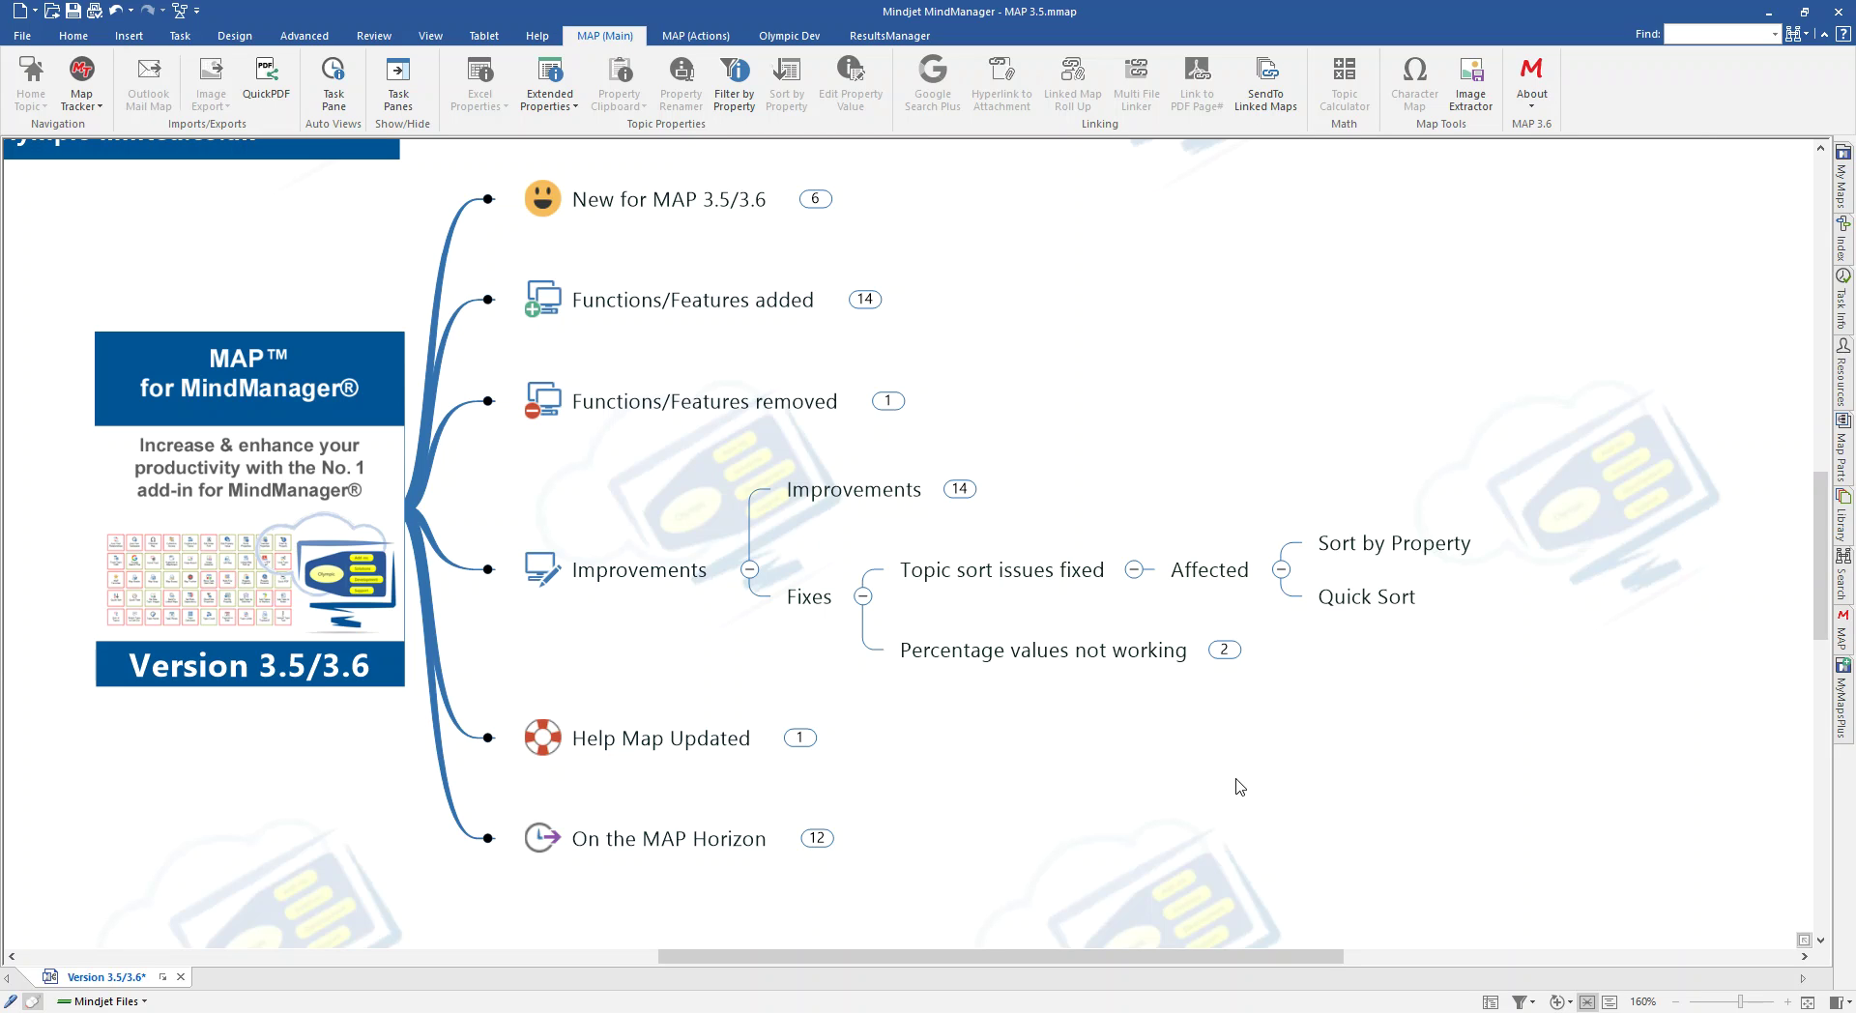
{"action": "left_click", "coordinate": [1281, 569]}
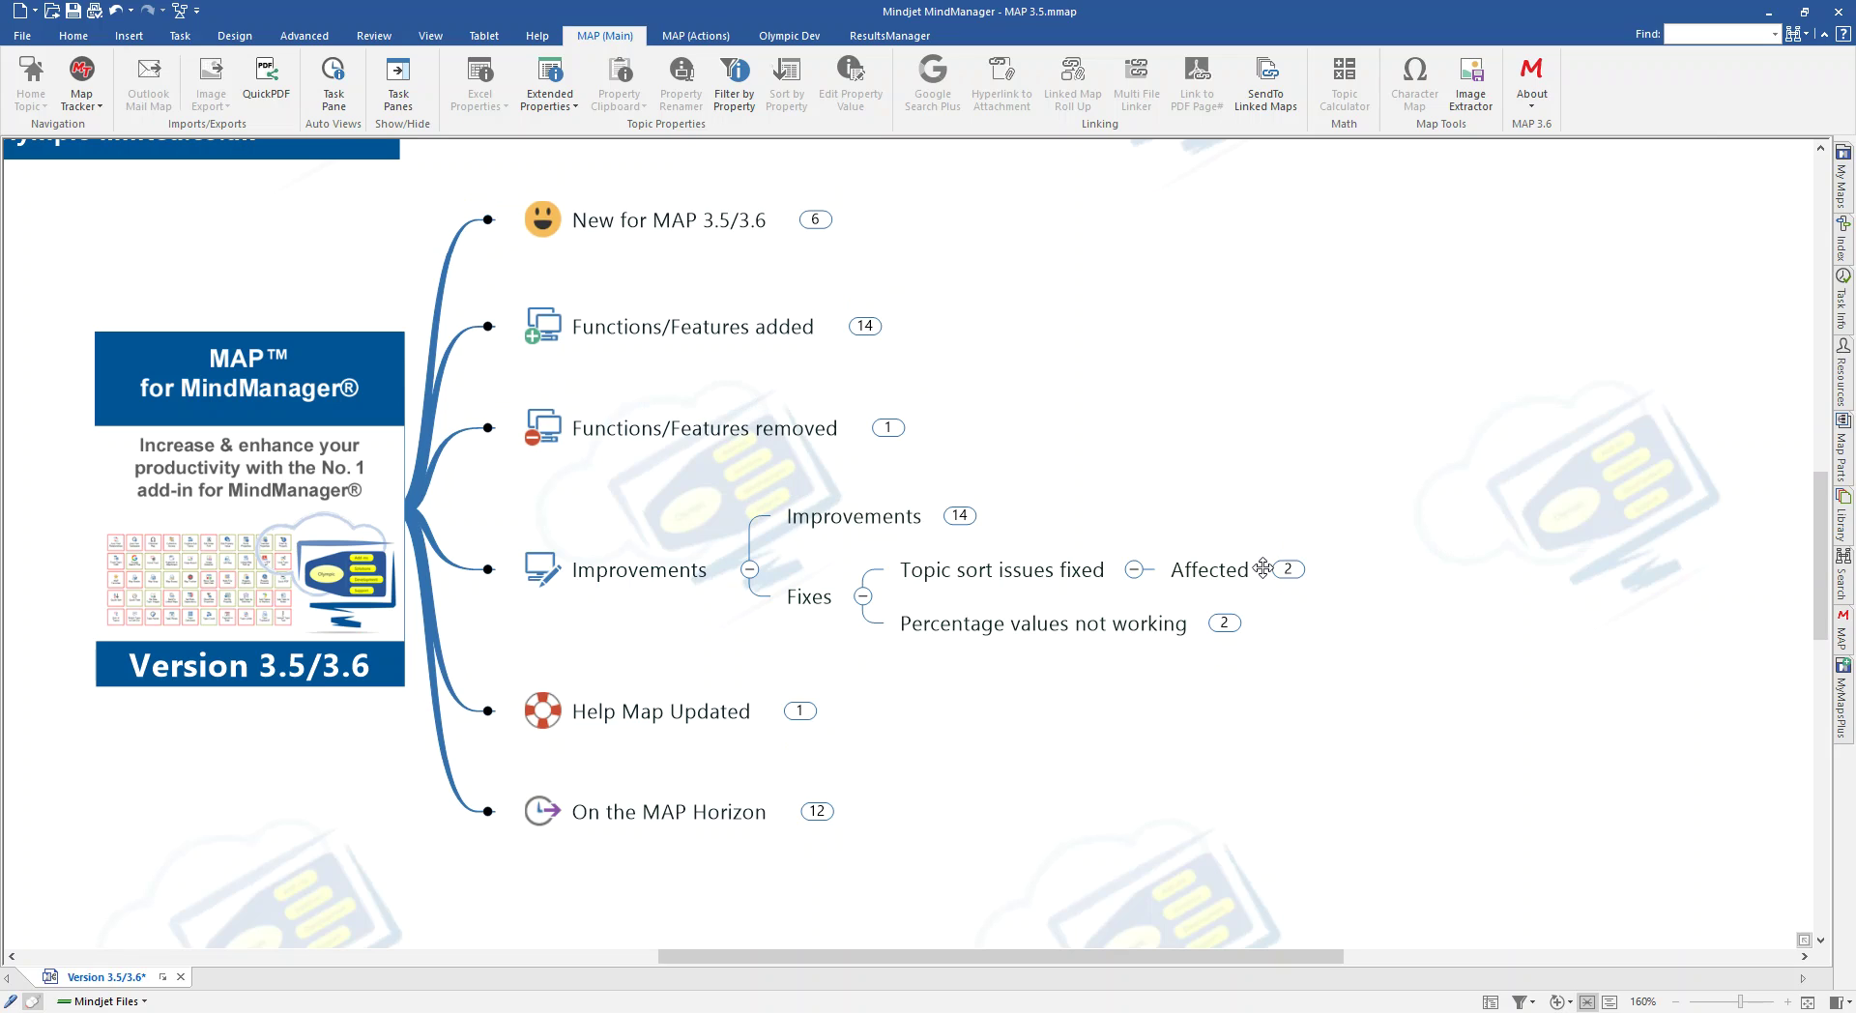
{"action": "left_click", "coordinate": [1133, 570]}
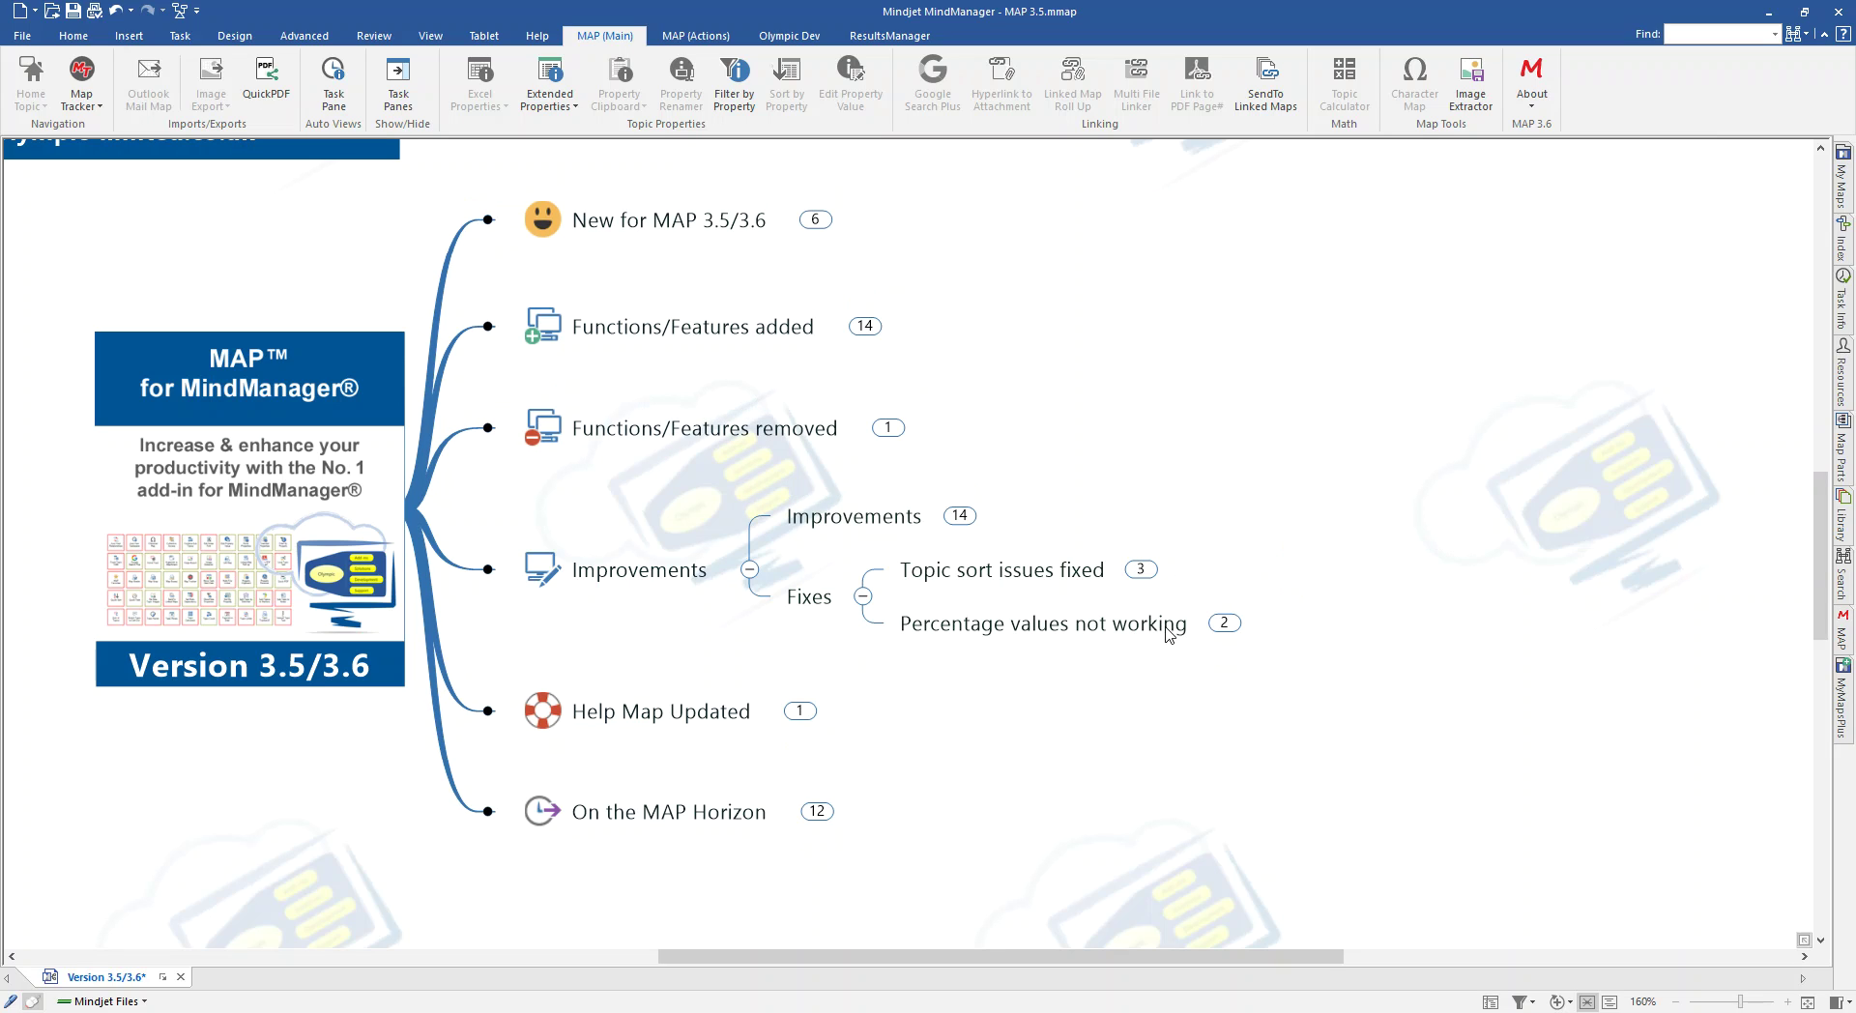
Review Filter by Property under Percentage values not working, then fold Fixes closed.
{"action": "left_click", "coordinate": [1223, 622]}
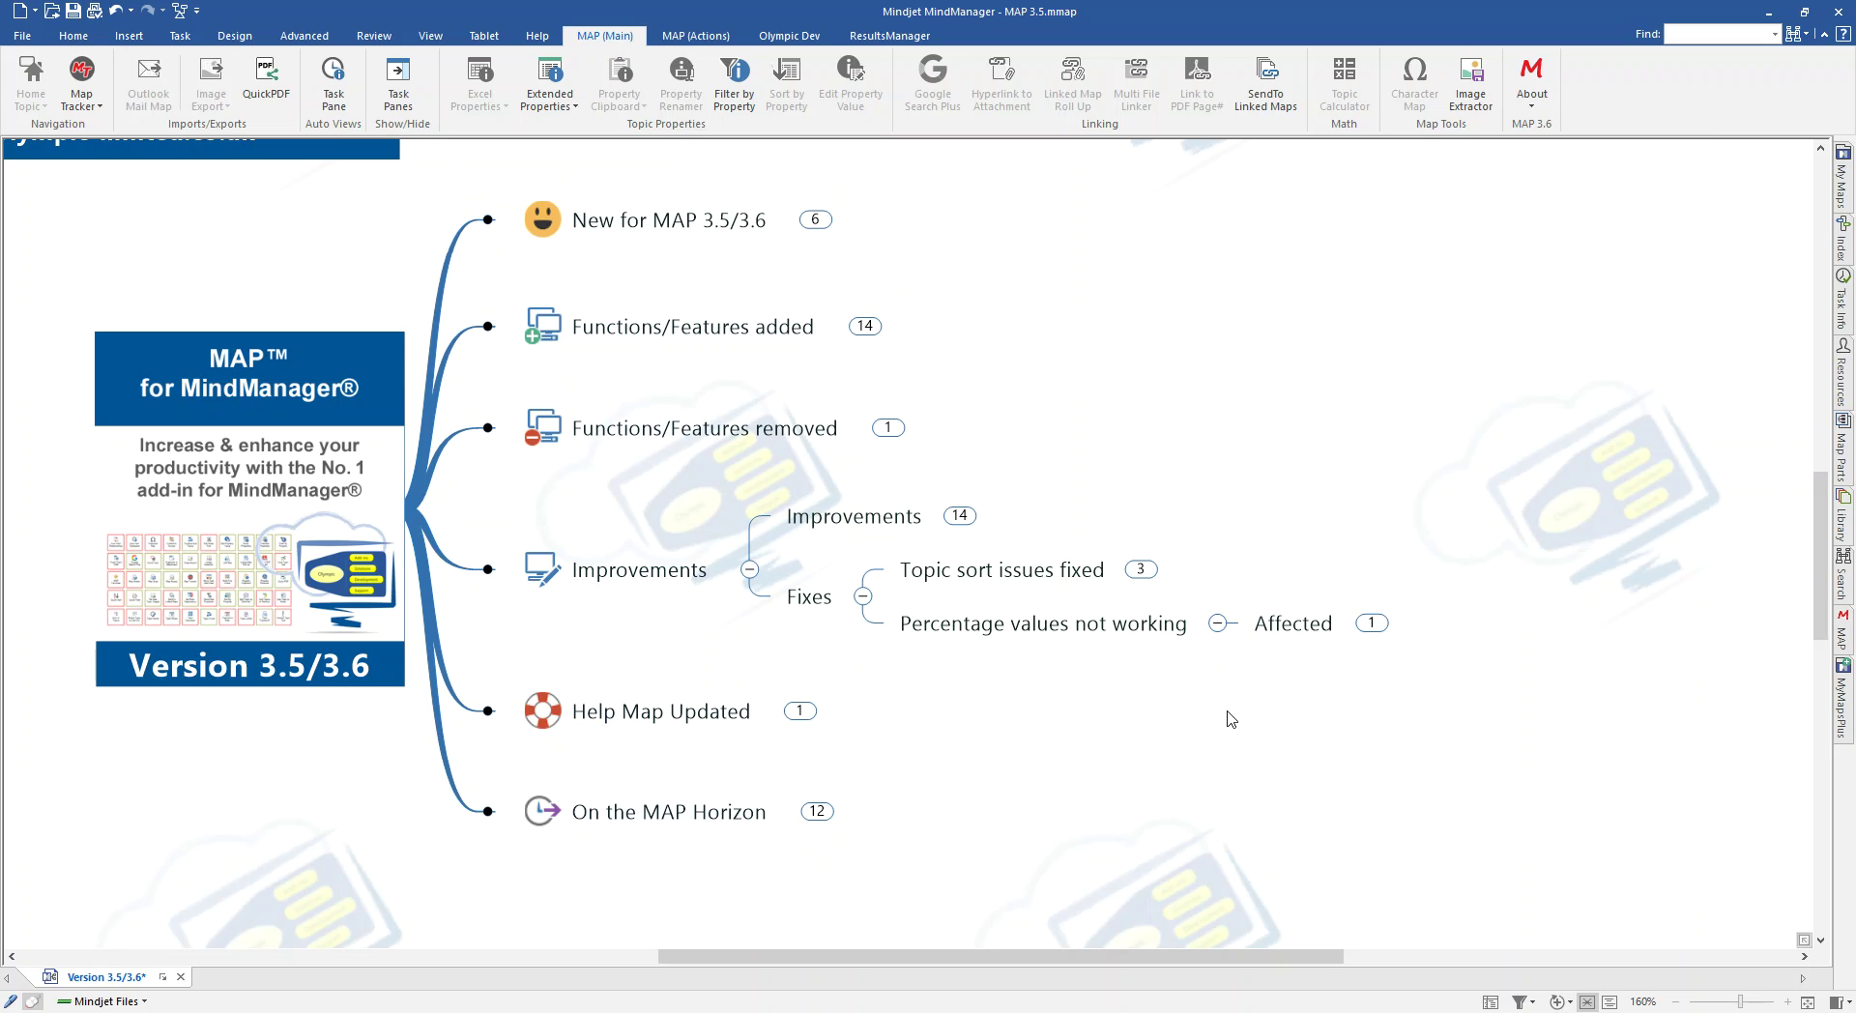
{"action": "left_click", "coordinate": [1371, 623]}
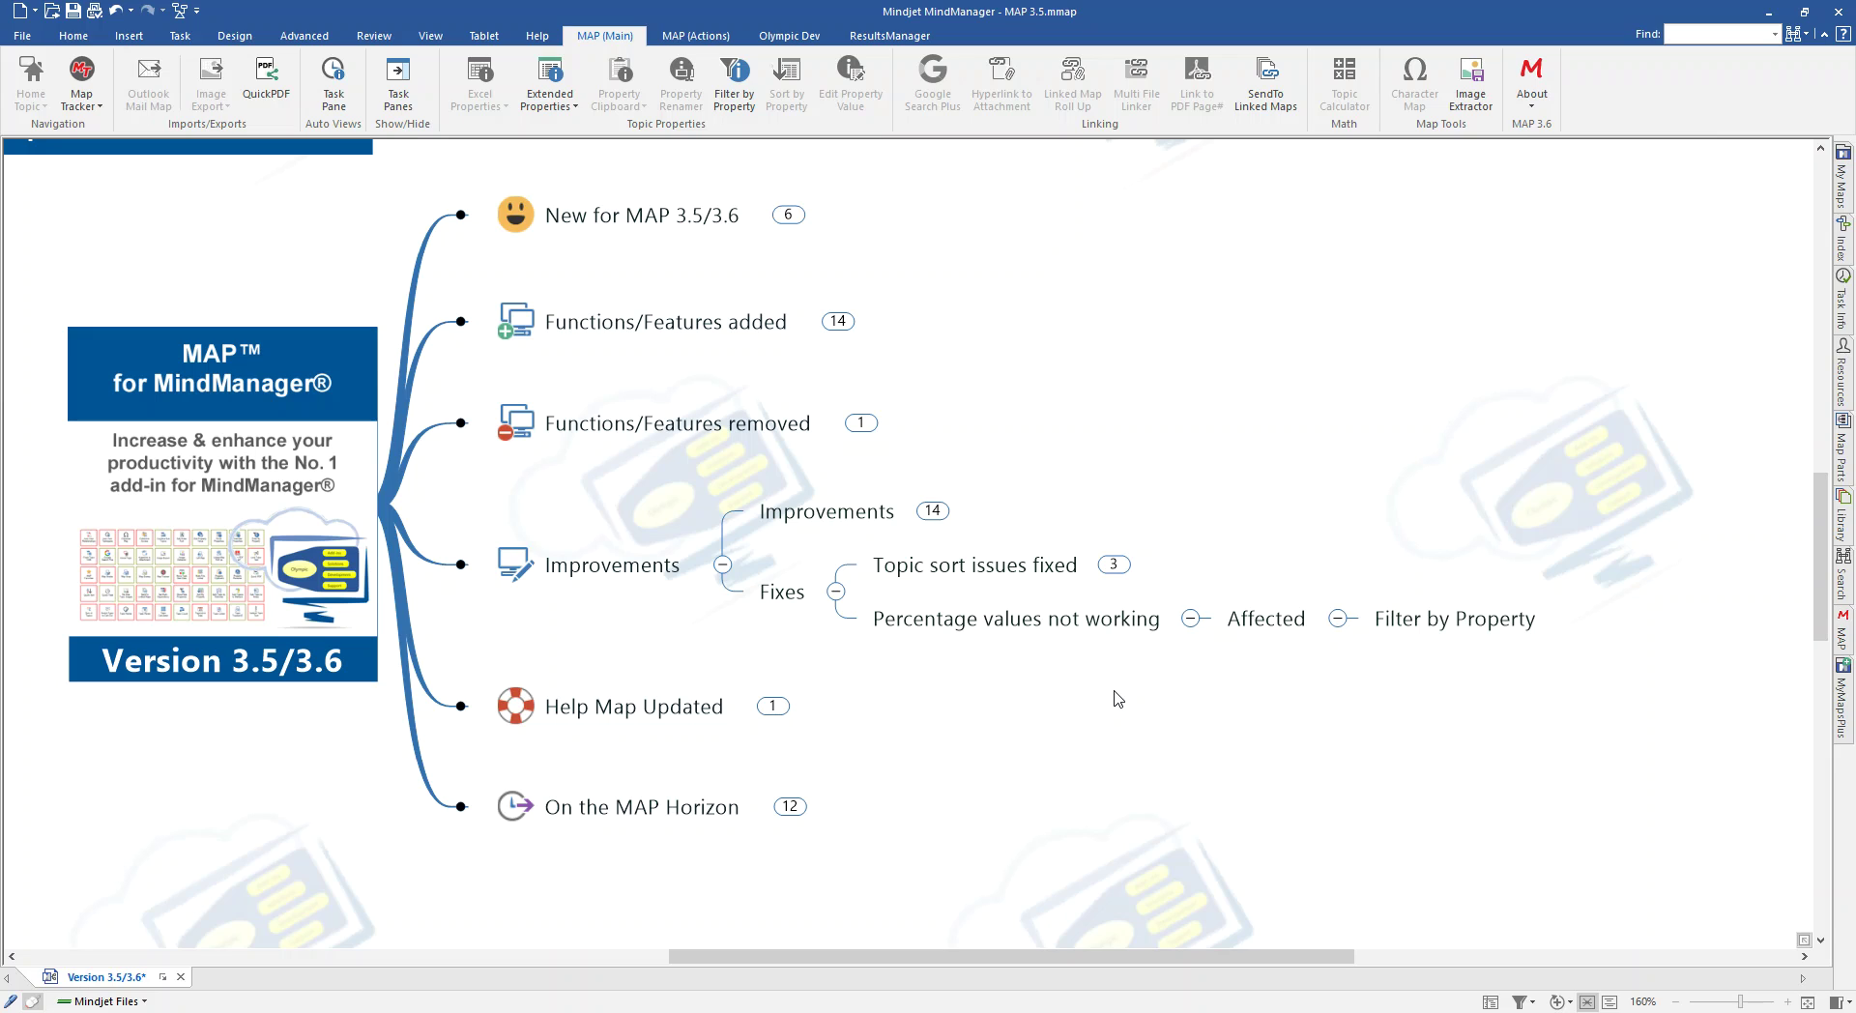
{"action": "left_click", "coordinate": [1338, 618]}
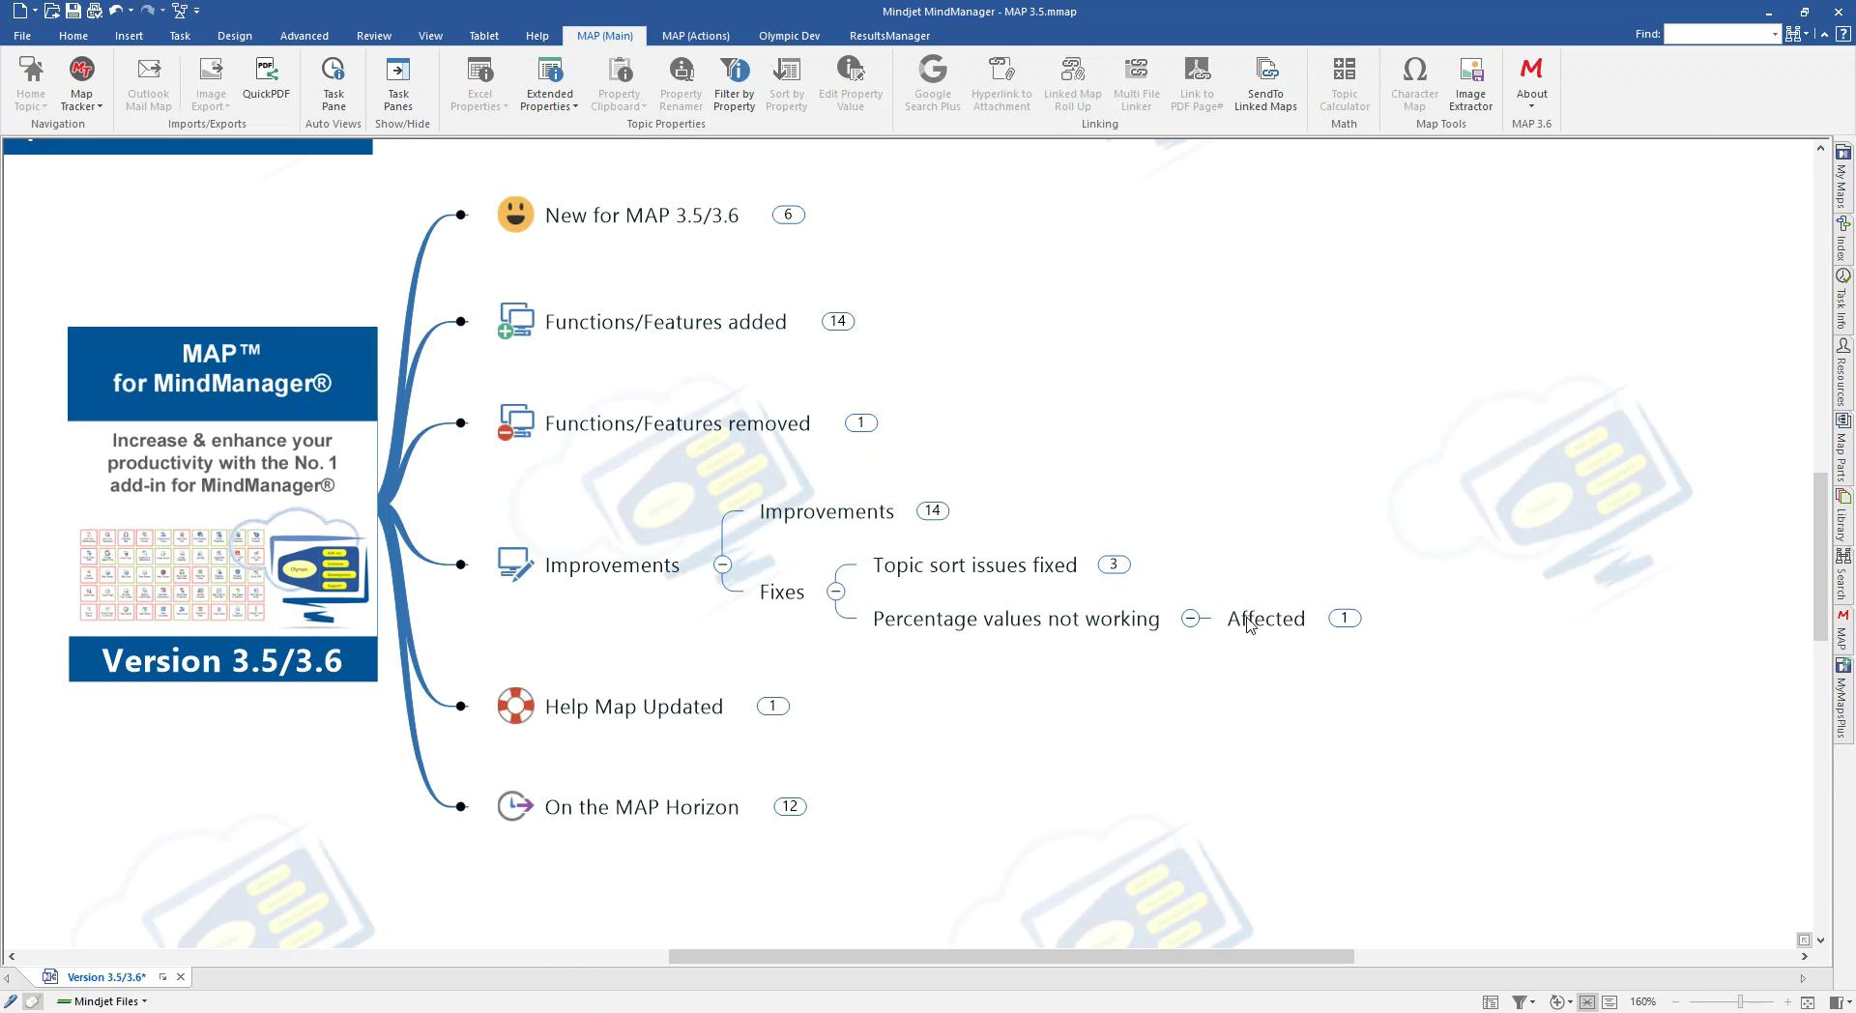
{"action": "left_click", "coordinate": [1192, 618]}
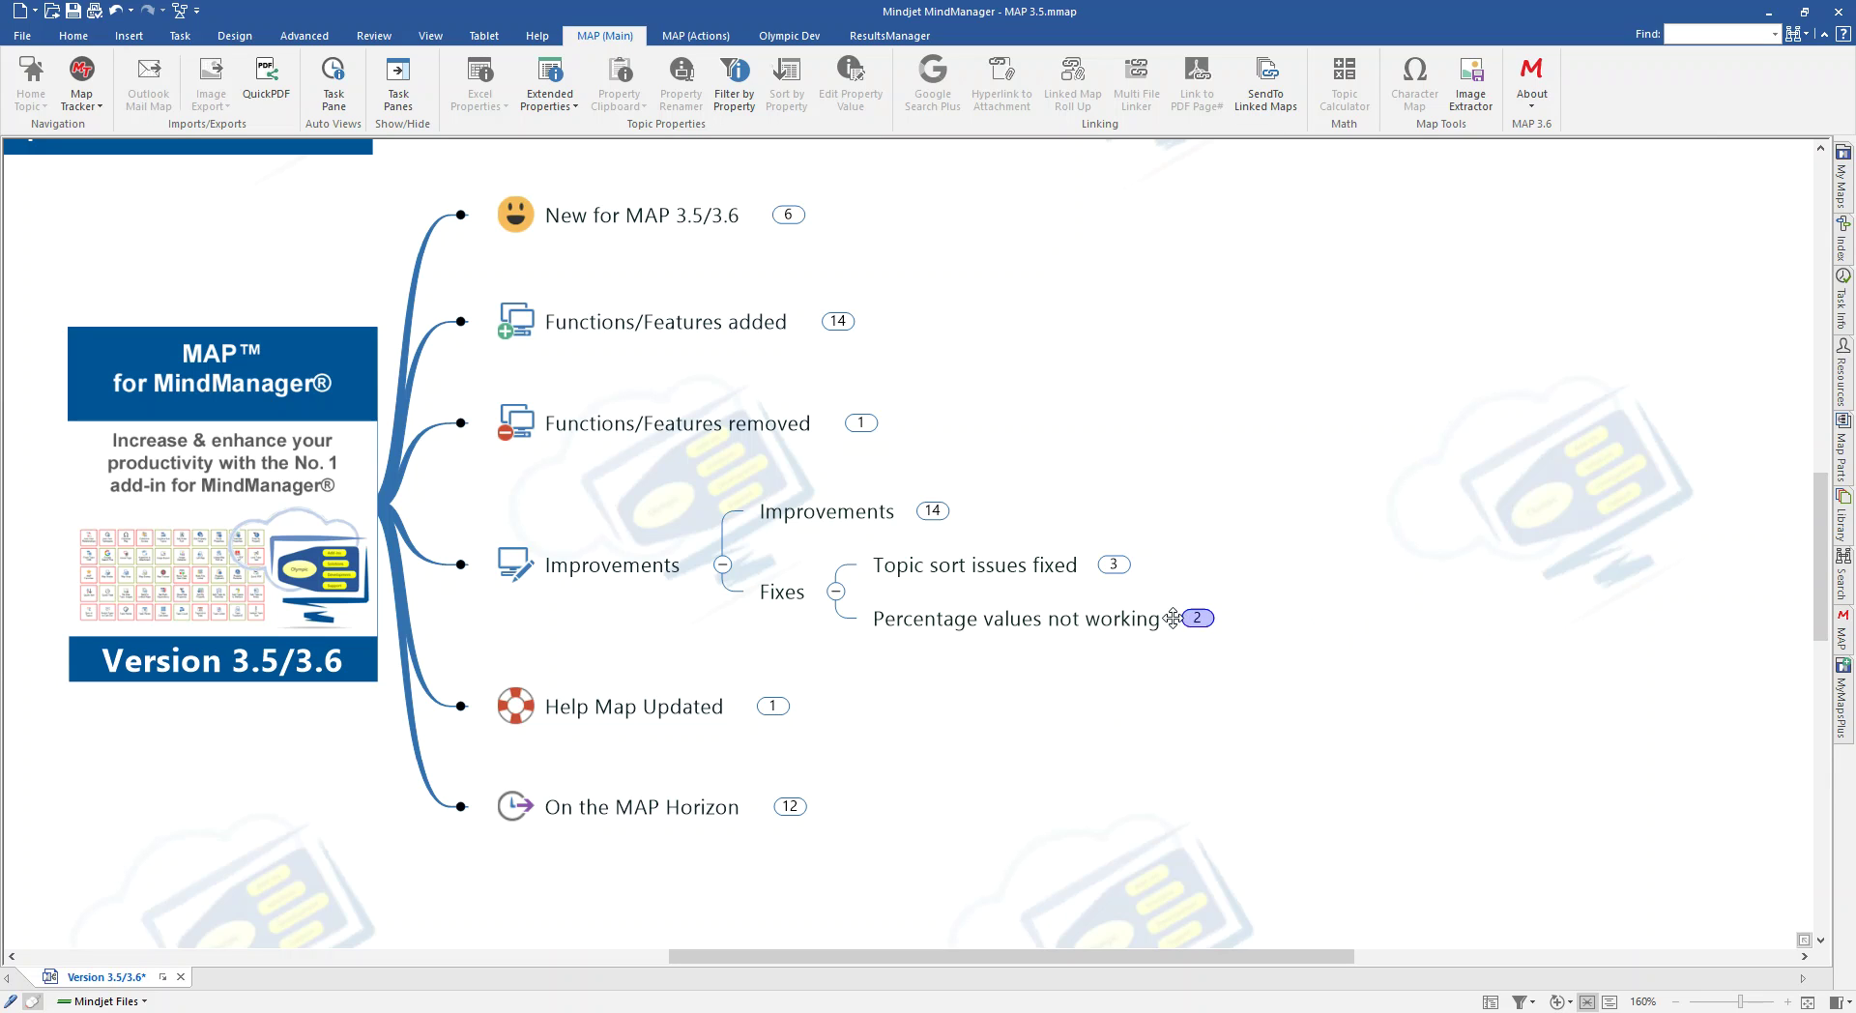
{"action": "left_click", "coordinate": [836, 592]}
Fold Improvements, open Help Map Updated's attached map without updating links, and return to Version 3.5/3.6.
{"action": "left_click", "coordinate": [723, 565]}
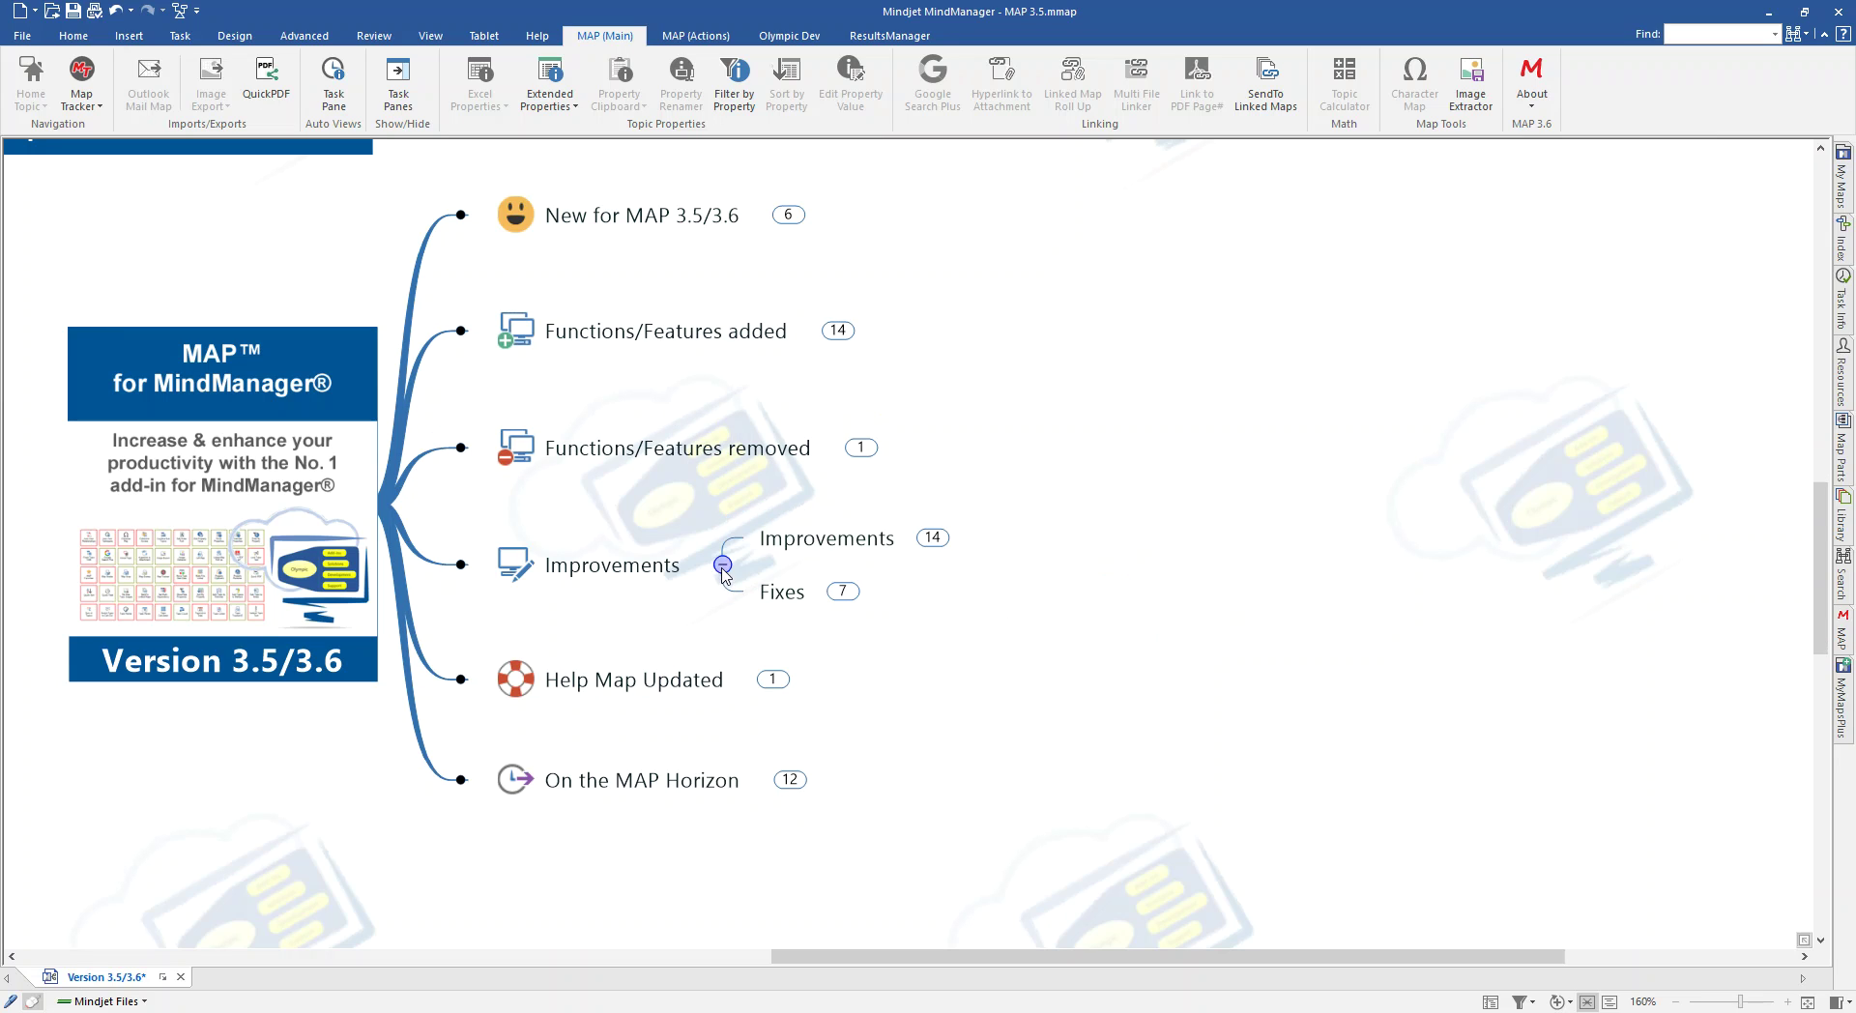
{"action": "left_click", "coordinate": [770, 664]}
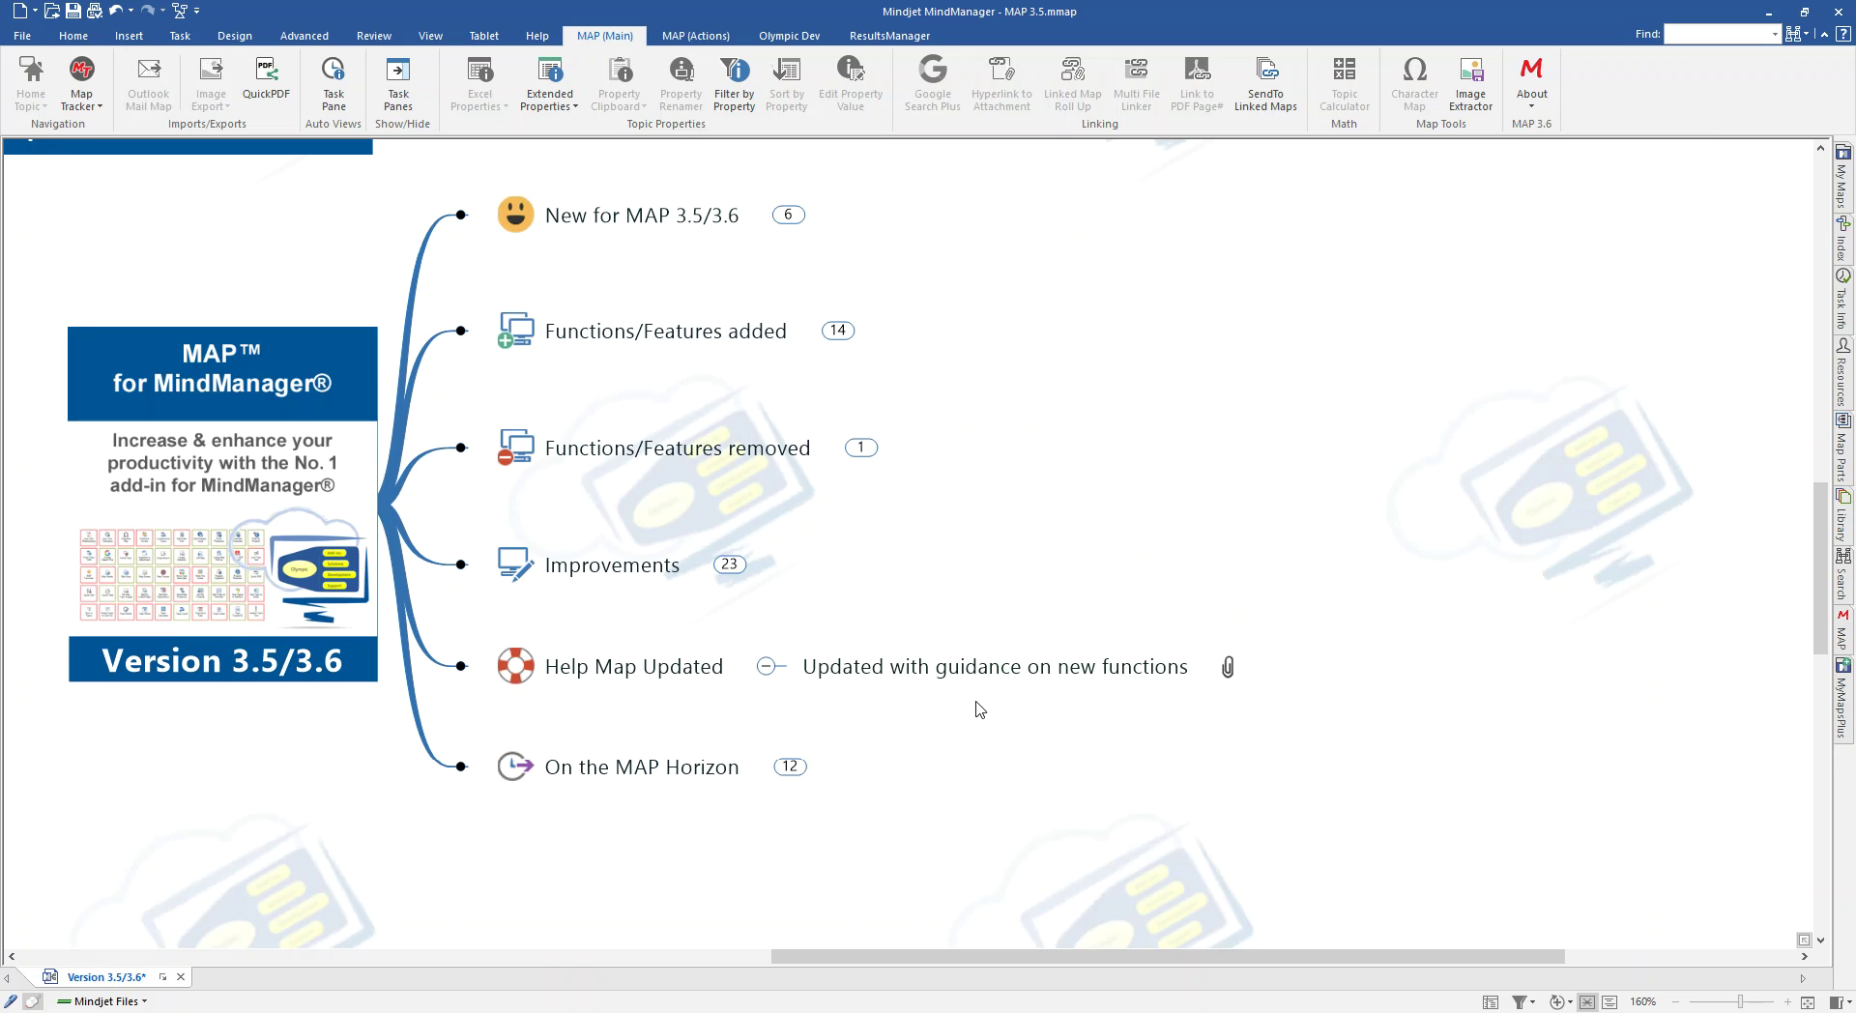
{"action": "left_click", "coordinate": [1227, 667]}
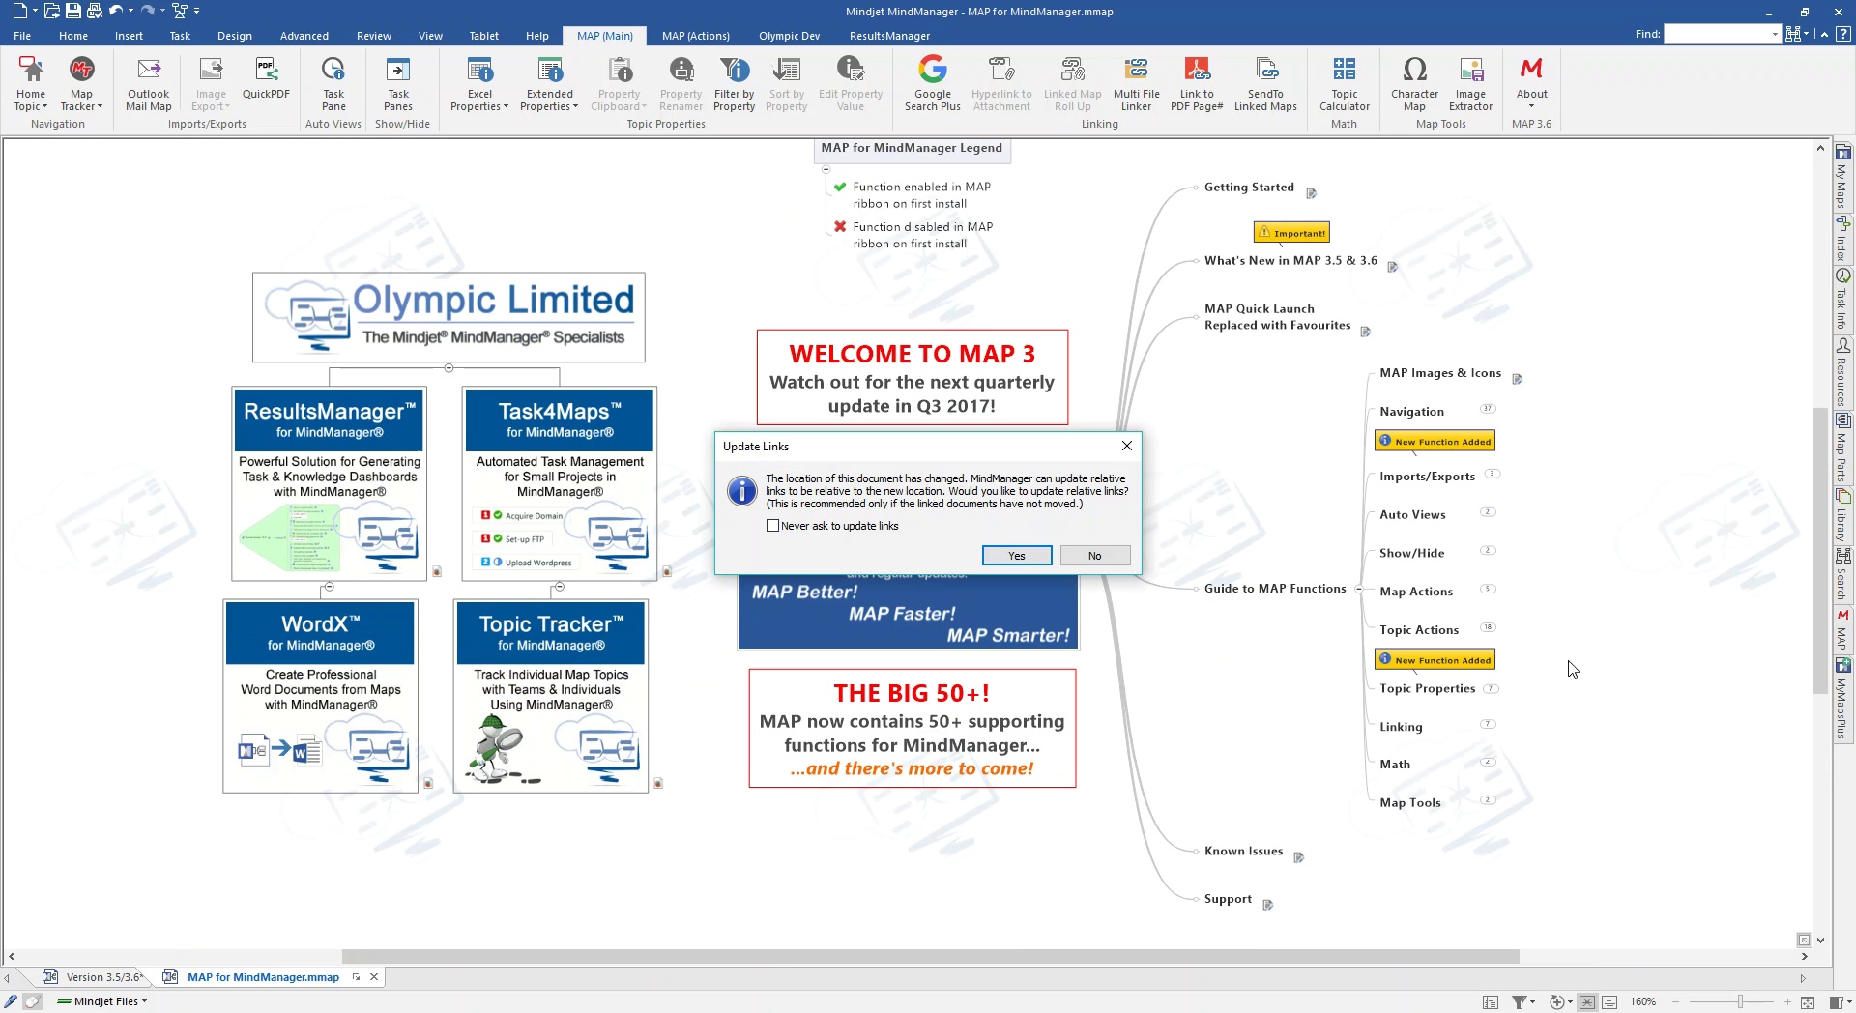
{"action": "left_click", "coordinate": [1087, 554]}
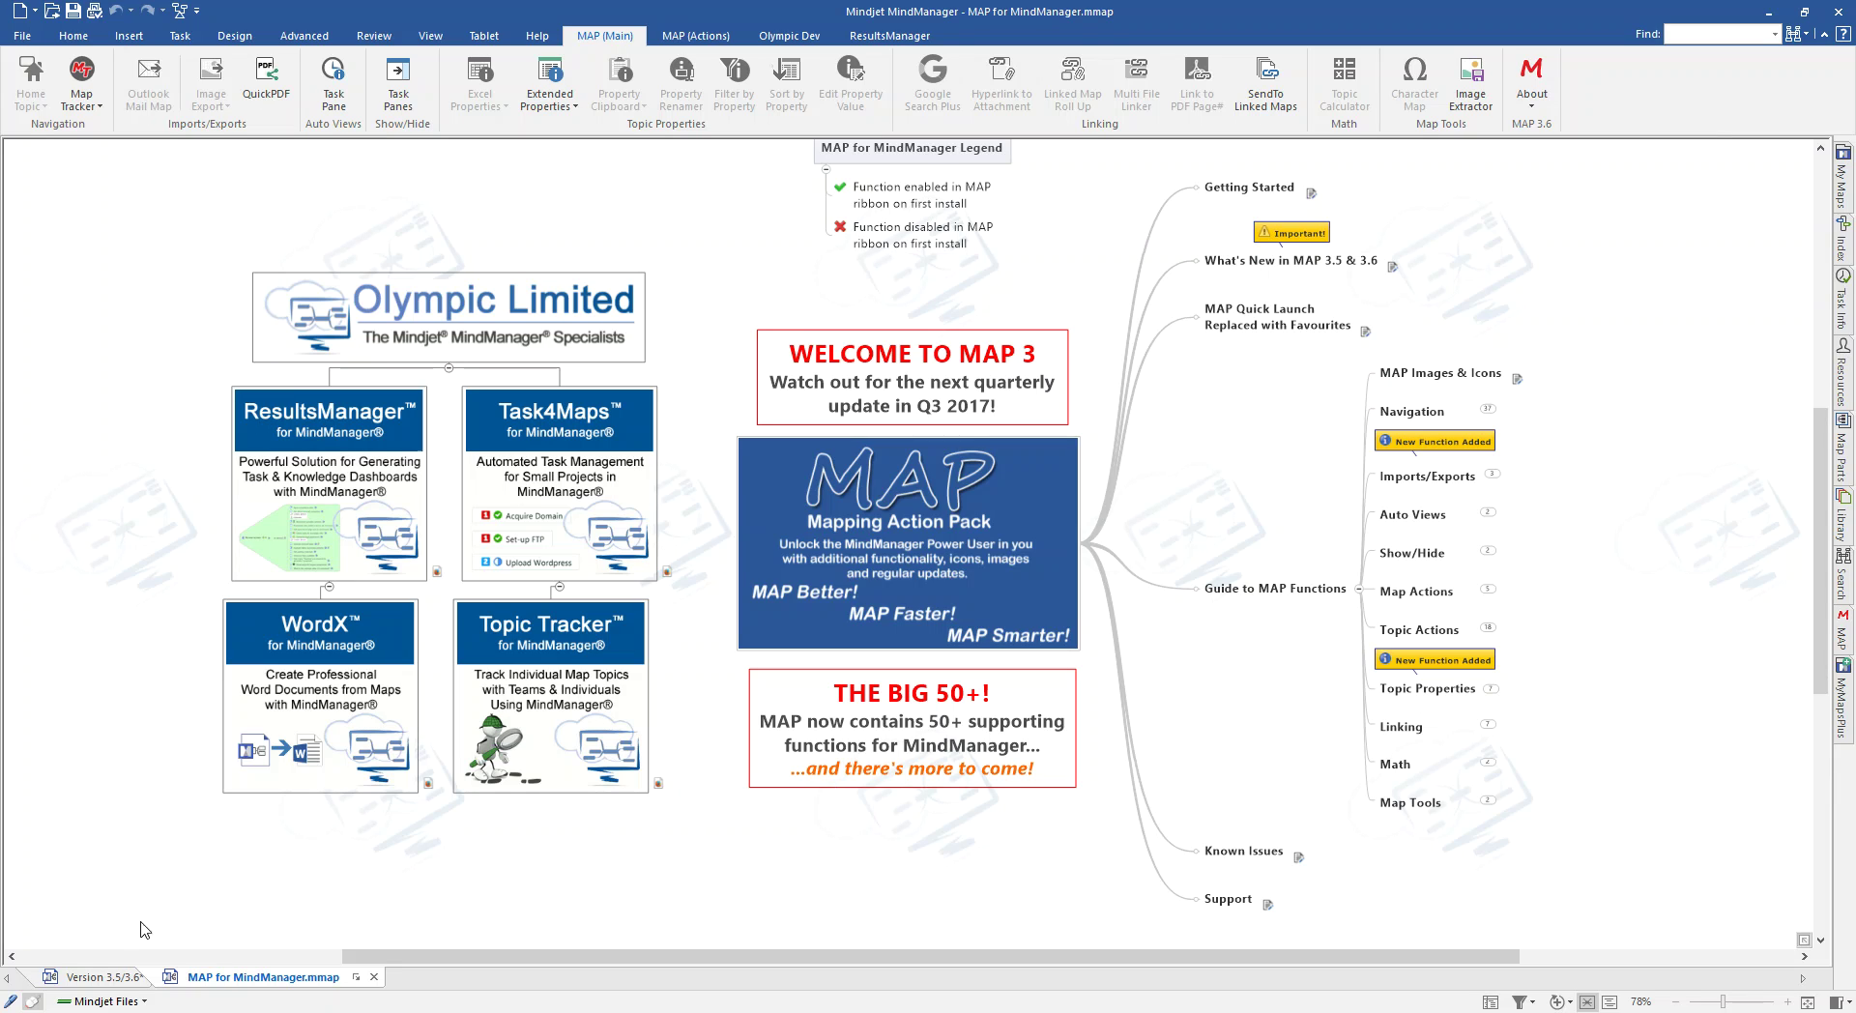
{"action": "left_click", "coordinate": [131, 978]}
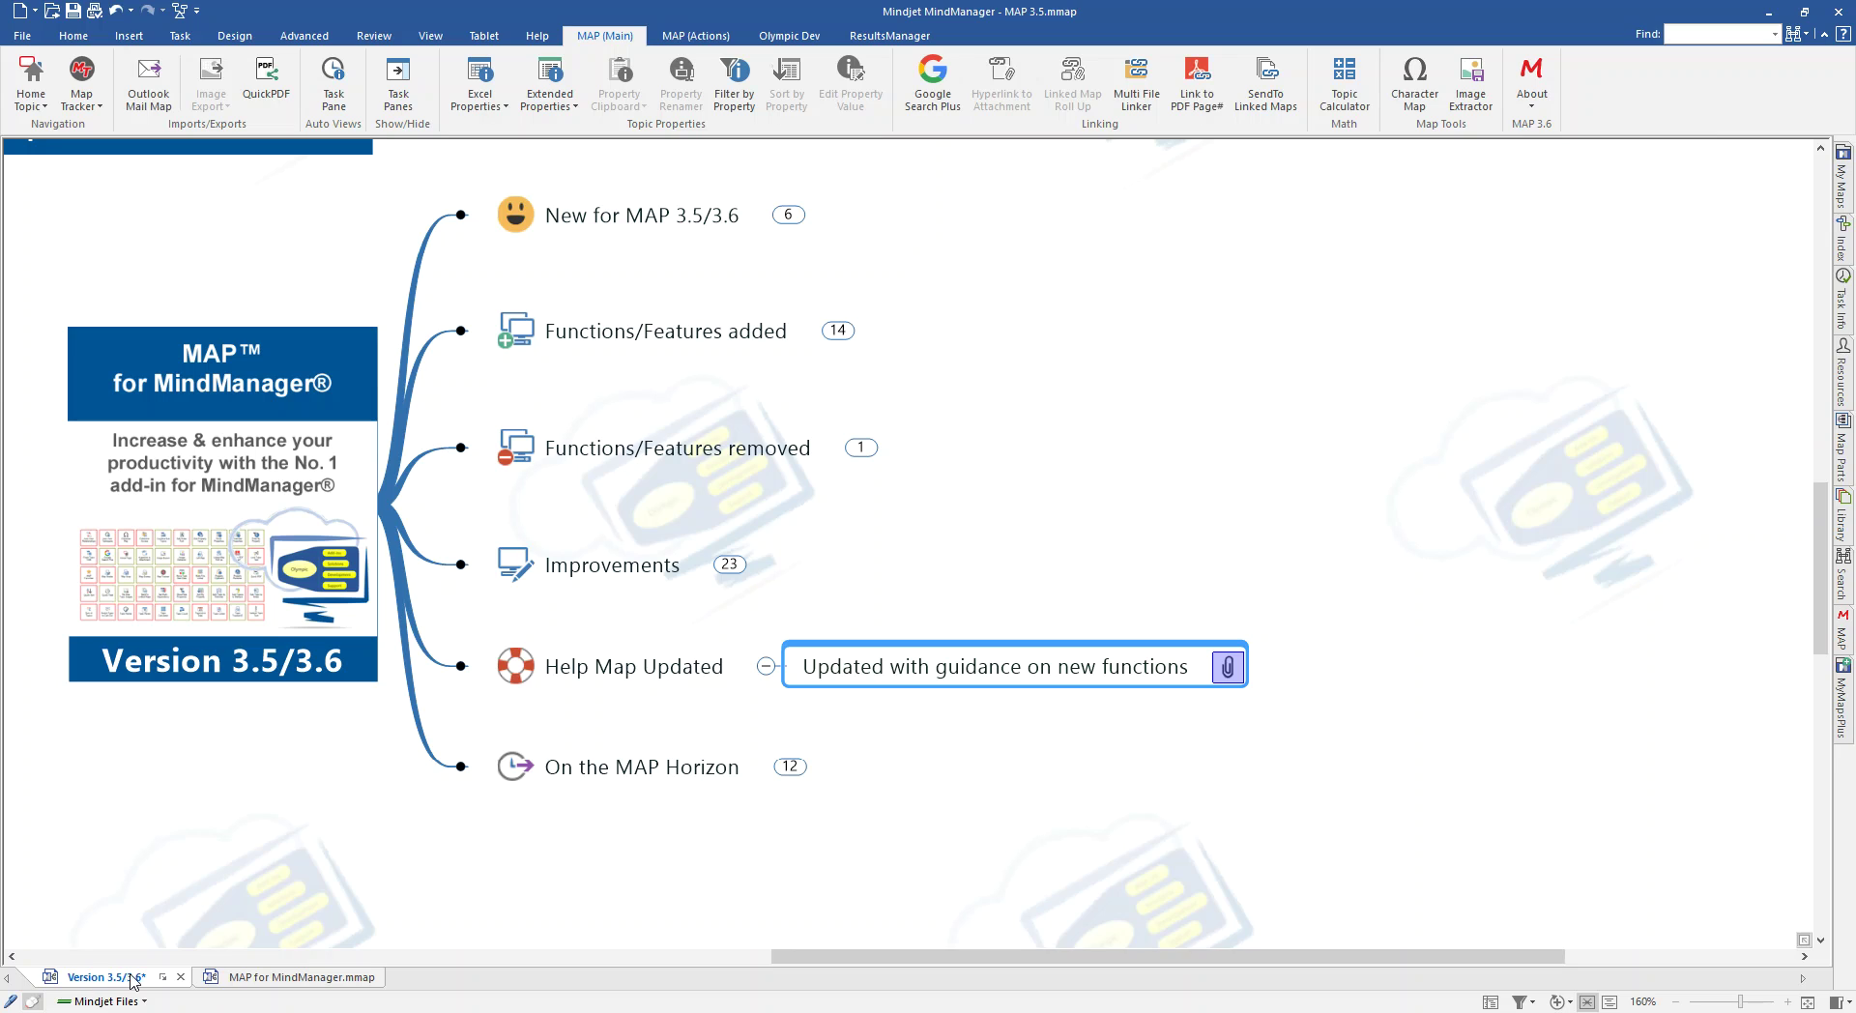
Collapse Help Map Updated, preview Next Update, then expand Check out other add-ins' five cards.
{"action": "left_click", "coordinate": [765, 666]}
{"action": "left_click", "coordinate": [790, 766]}
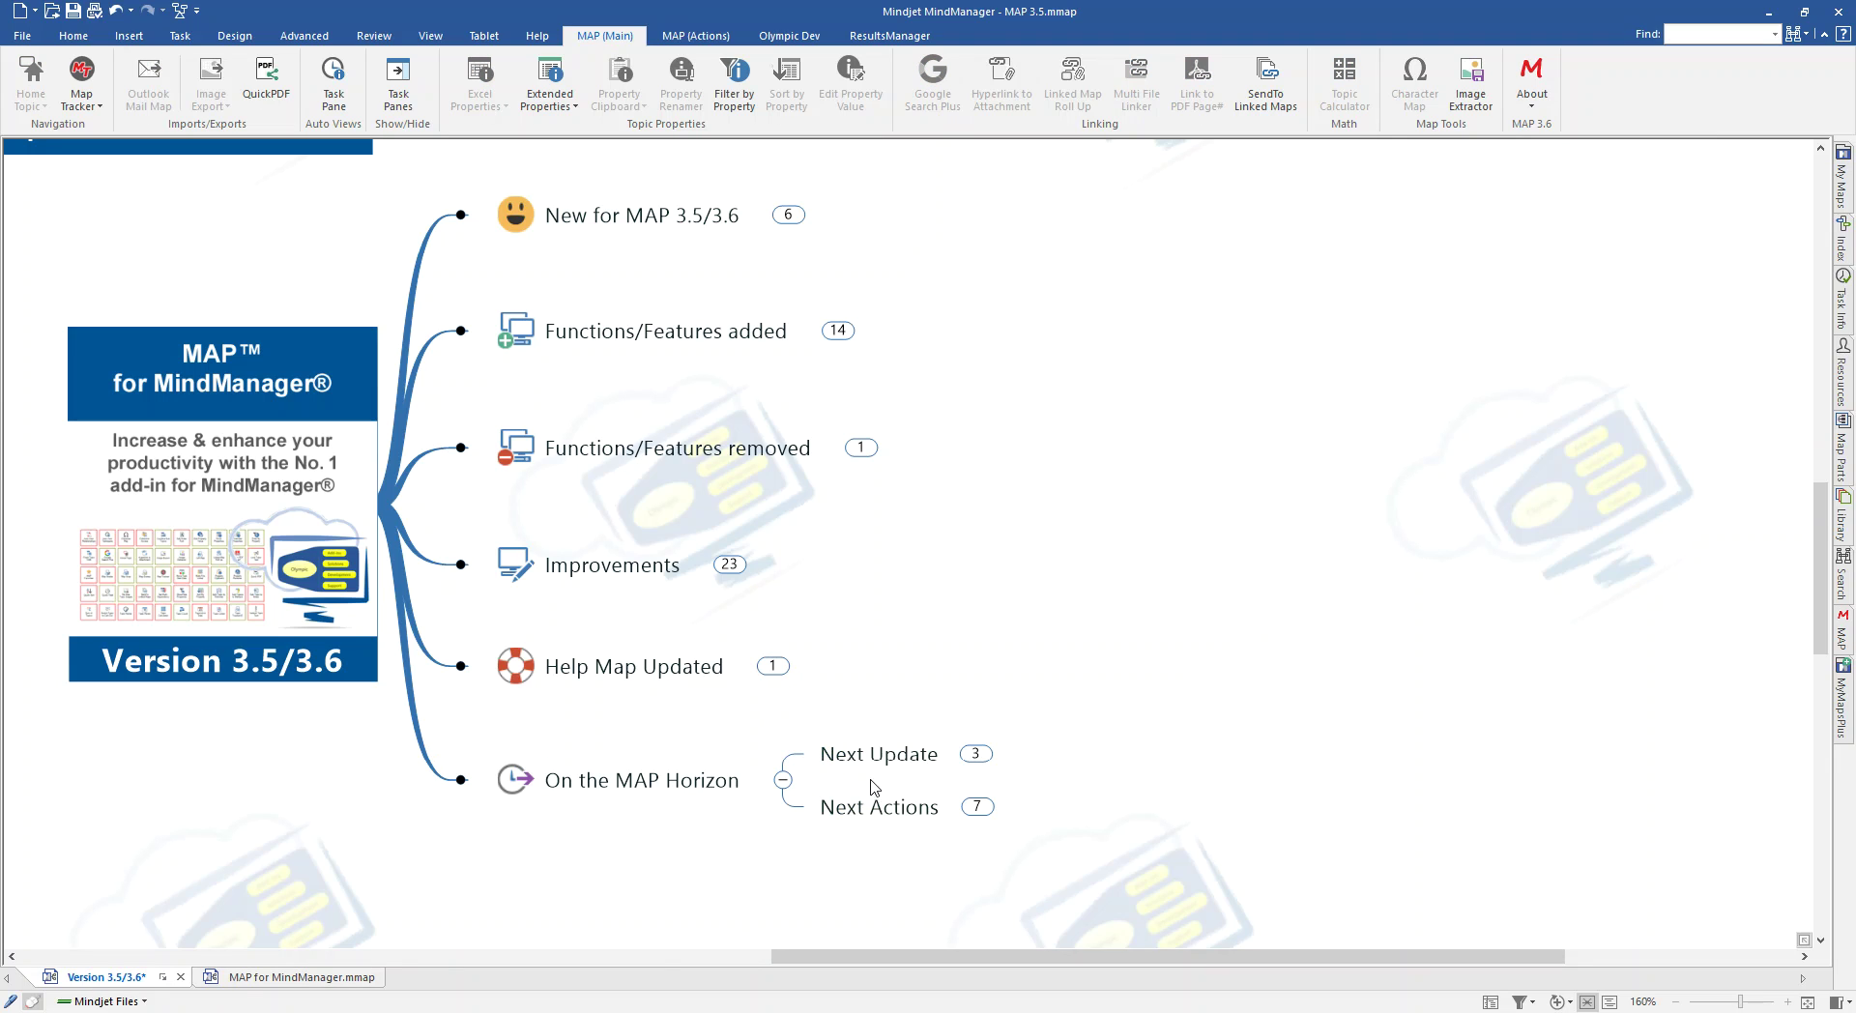
{"action": "left_click", "coordinate": [977, 762]}
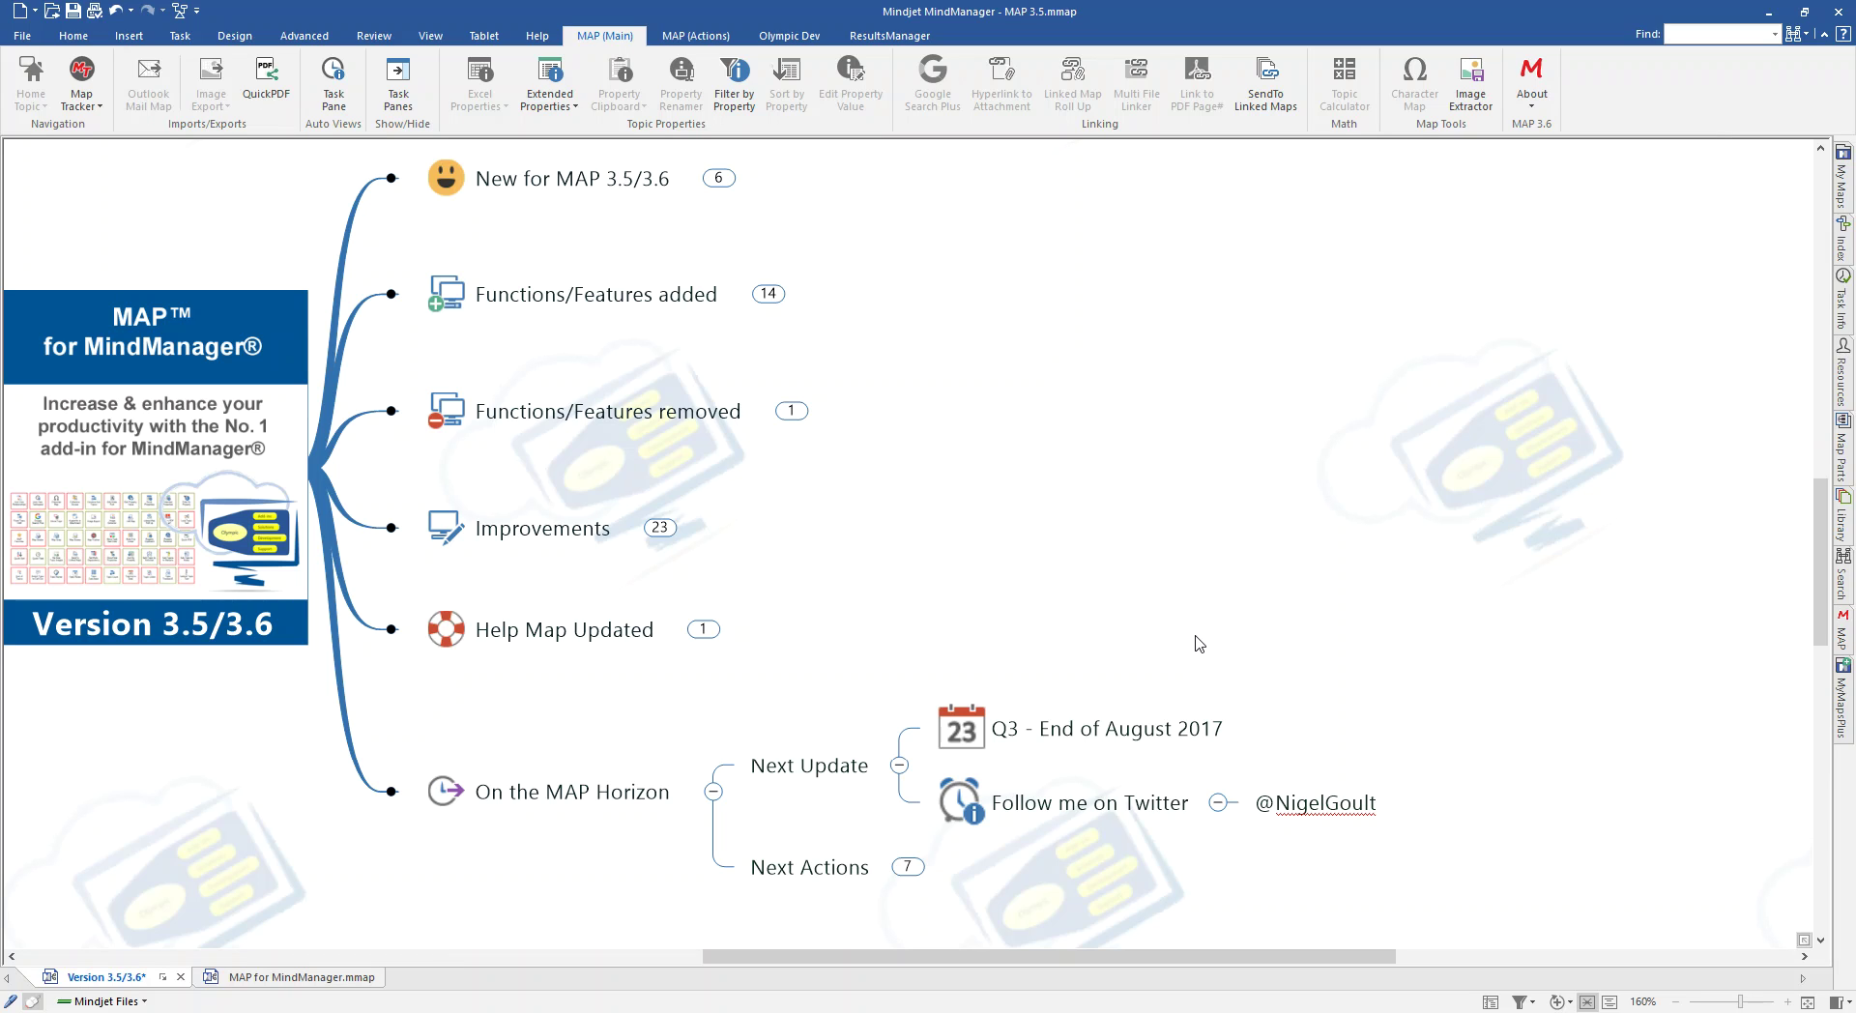
{"action": "left_click", "coordinate": [899, 765]}
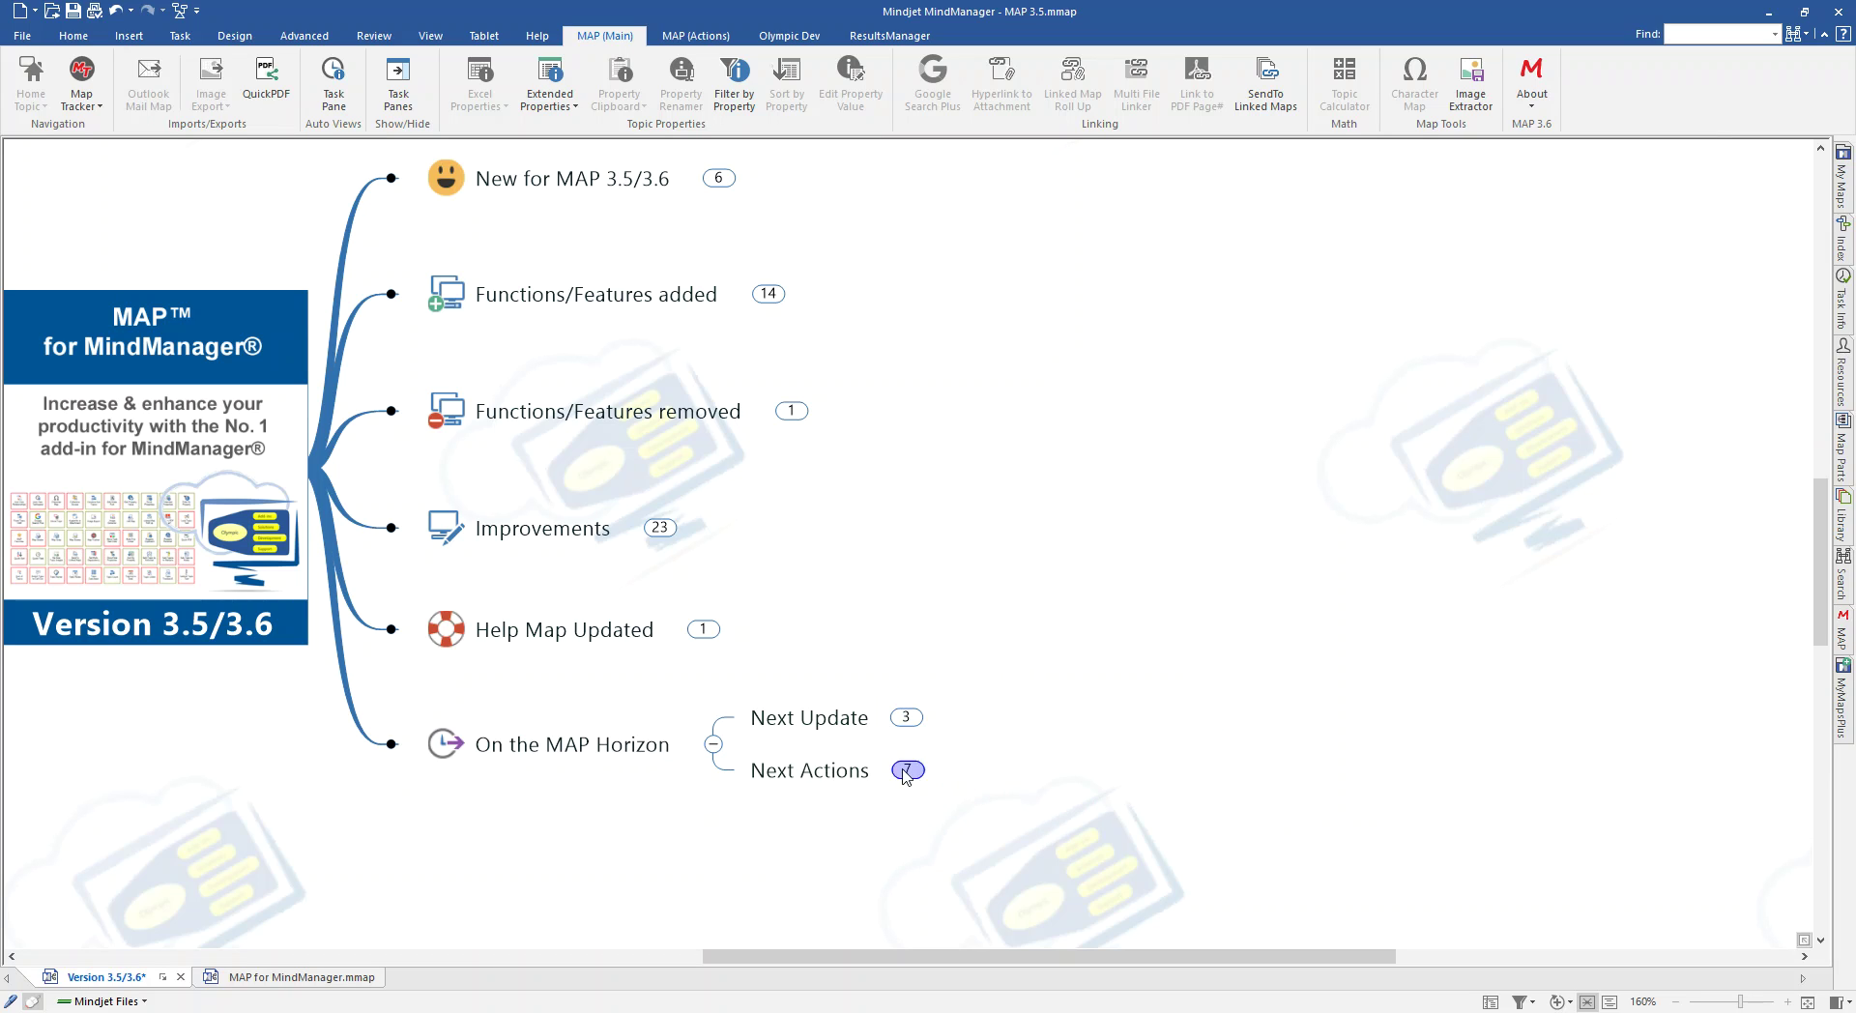
{"action": "left_click", "coordinate": [905, 774]}
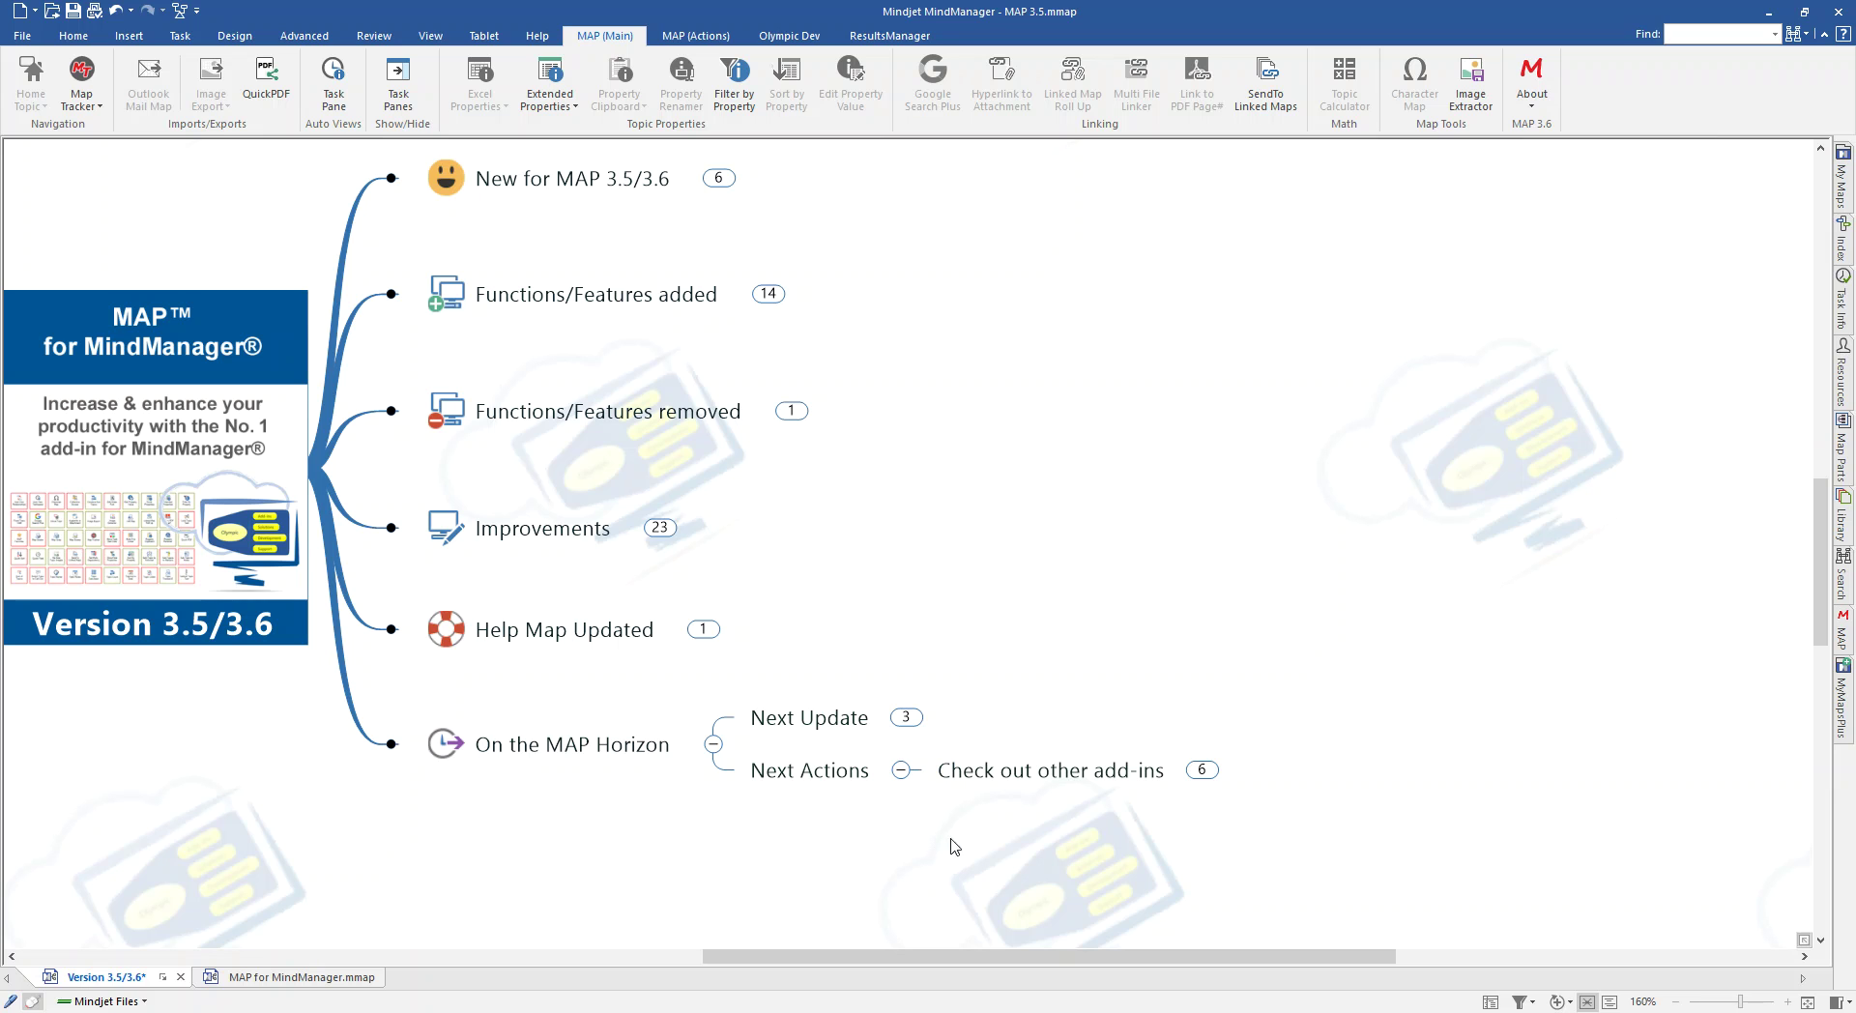
{"action": "left_click", "coordinate": [1201, 769]}
{"action": "left_click_drag", "start_coordinate": [1131, 766], "coordinate": [303, 444]}
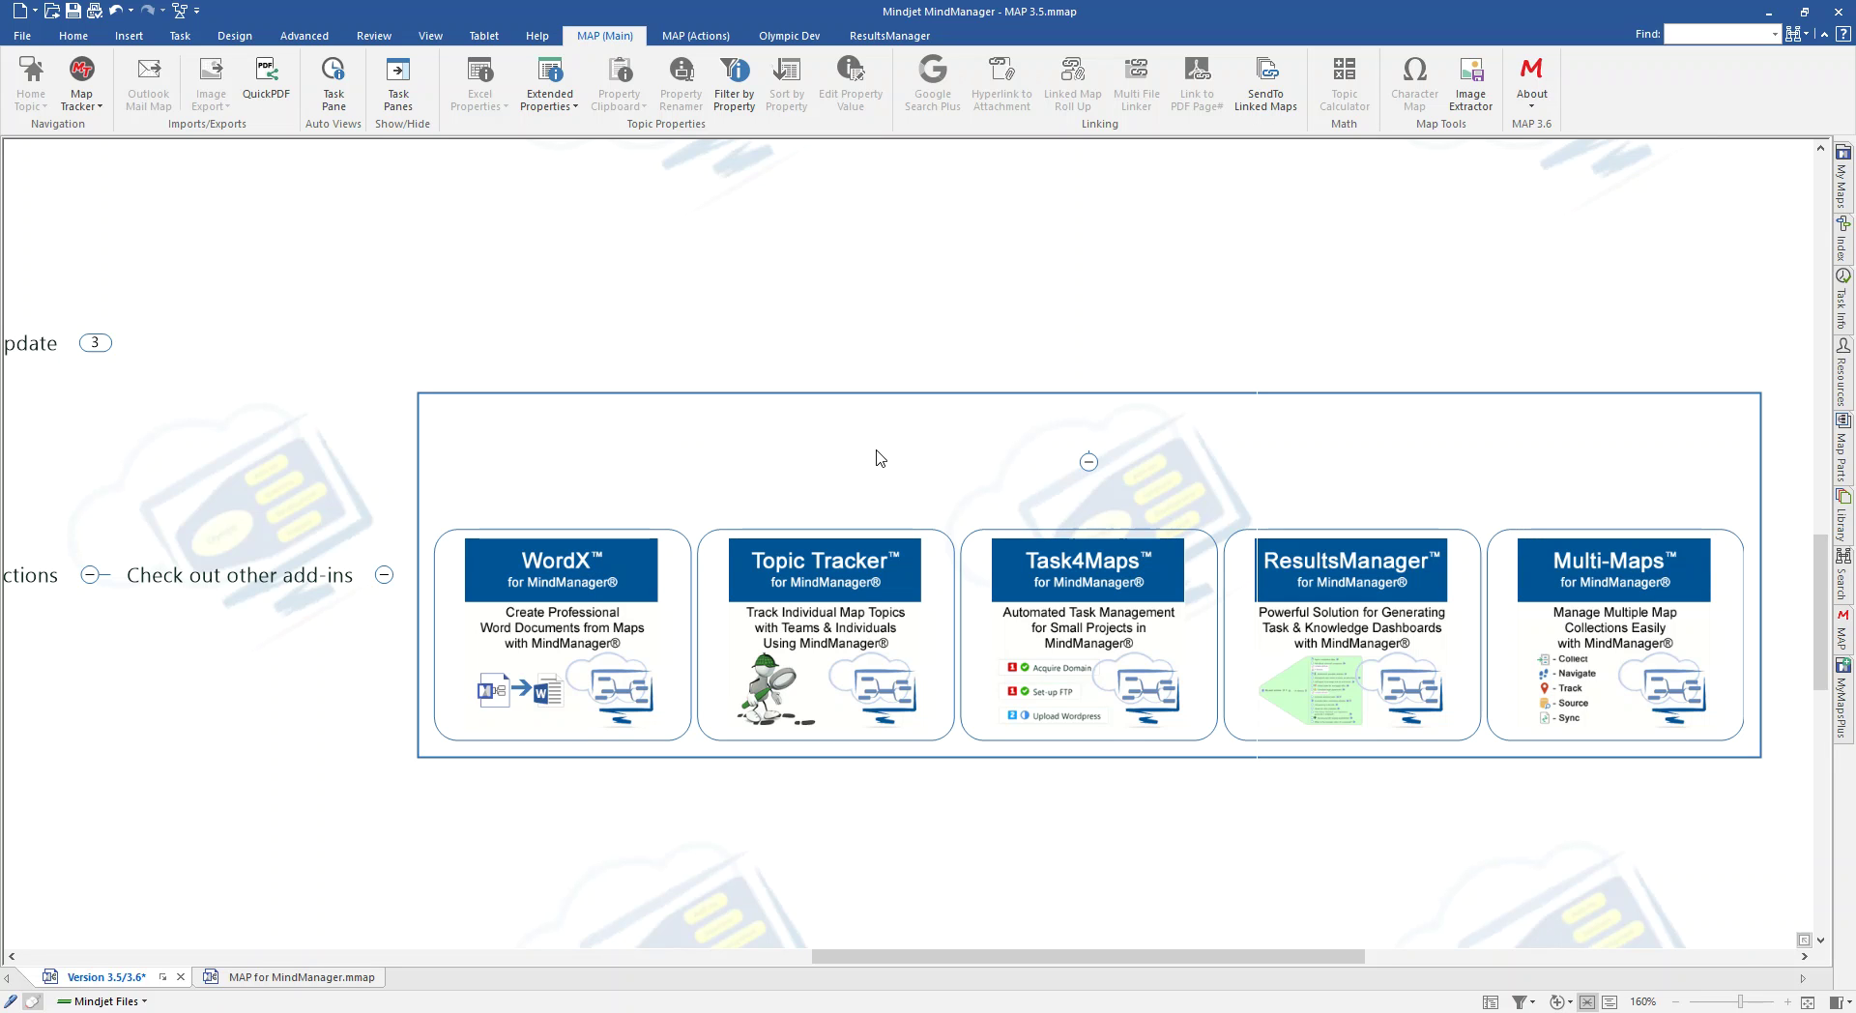
Fold the add-in cards, return to the central topic and collapse On the MAP Horizon to 12.
{"action": "left_click", "coordinate": [1088, 464]}
{"action": "left_click_drag", "start_coordinate": [486, 580], "coordinate": [1389, 866]}
{"action": "left_click_drag", "start_coordinate": [1114, 439], "coordinate": [1420, 684]}
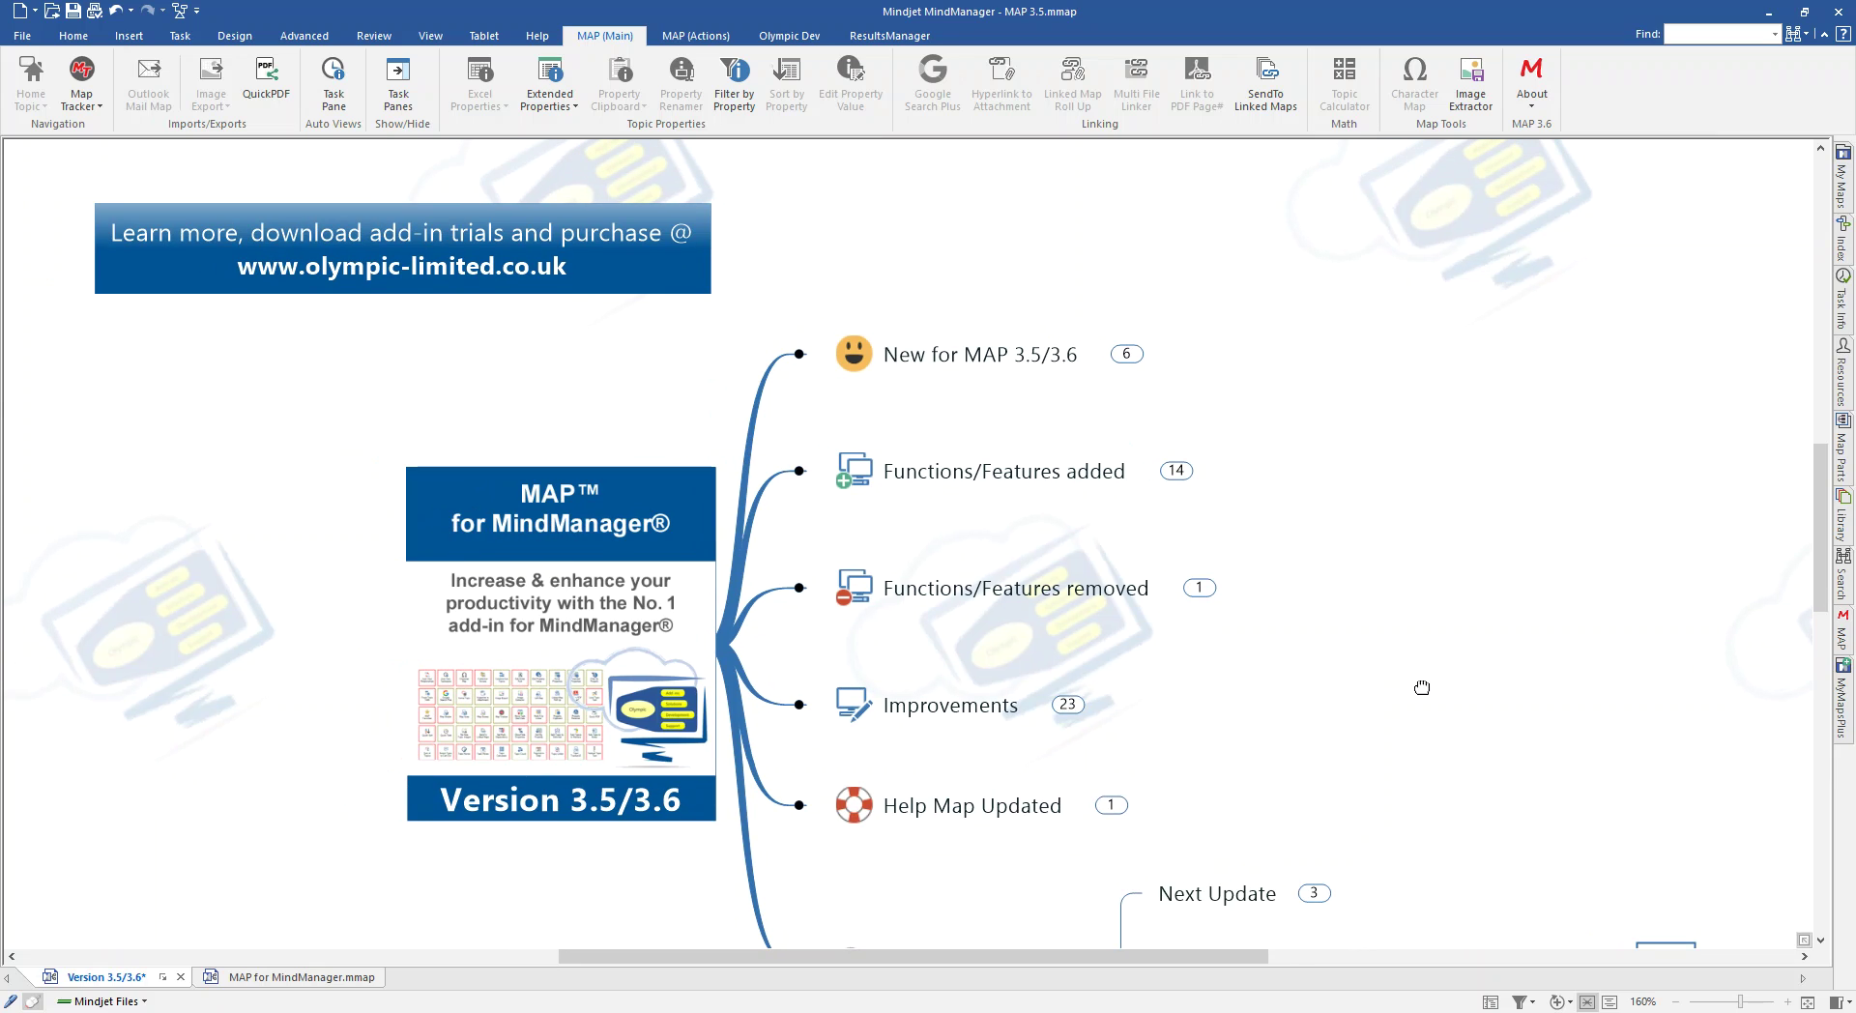
{"action": "scroll", "coordinate": [1420, 580], "scroll_direction": "down", "scroll_amount": 1}
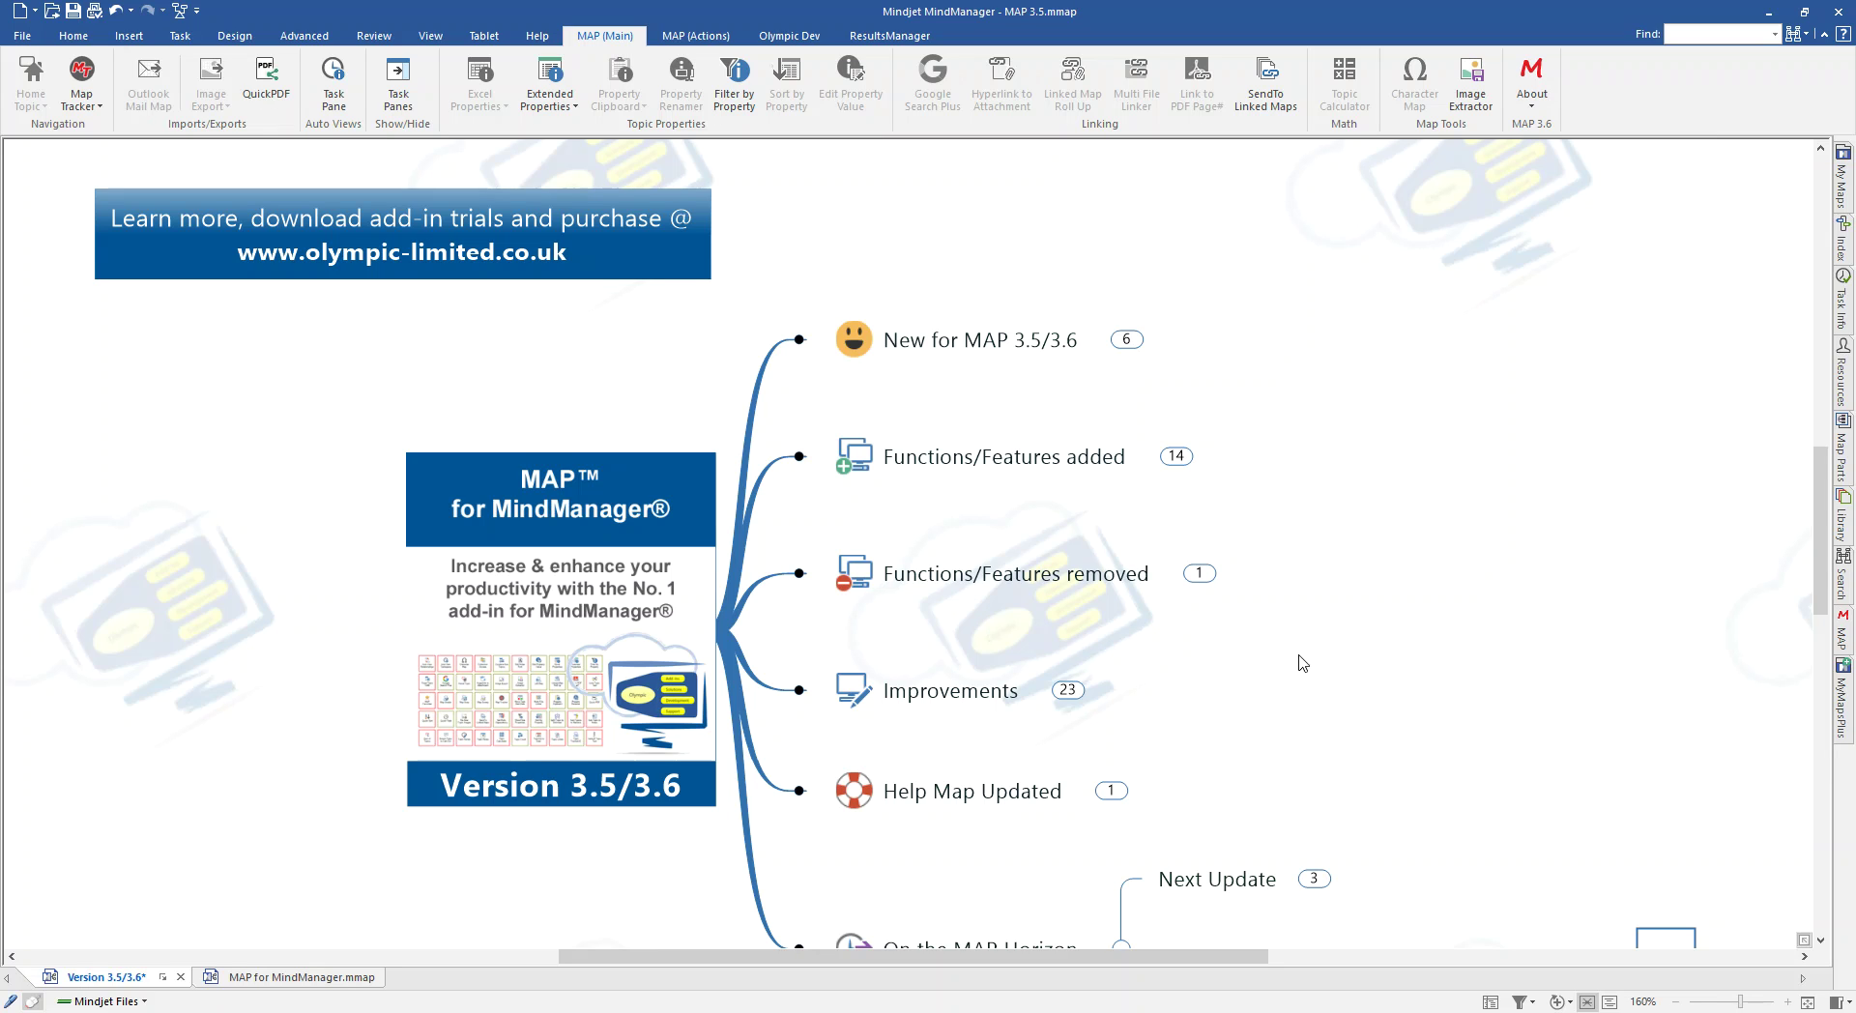
{"action": "scroll", "coordinate": [1300, 657], "scroll_direction": "down", "scroll_amount": 1}
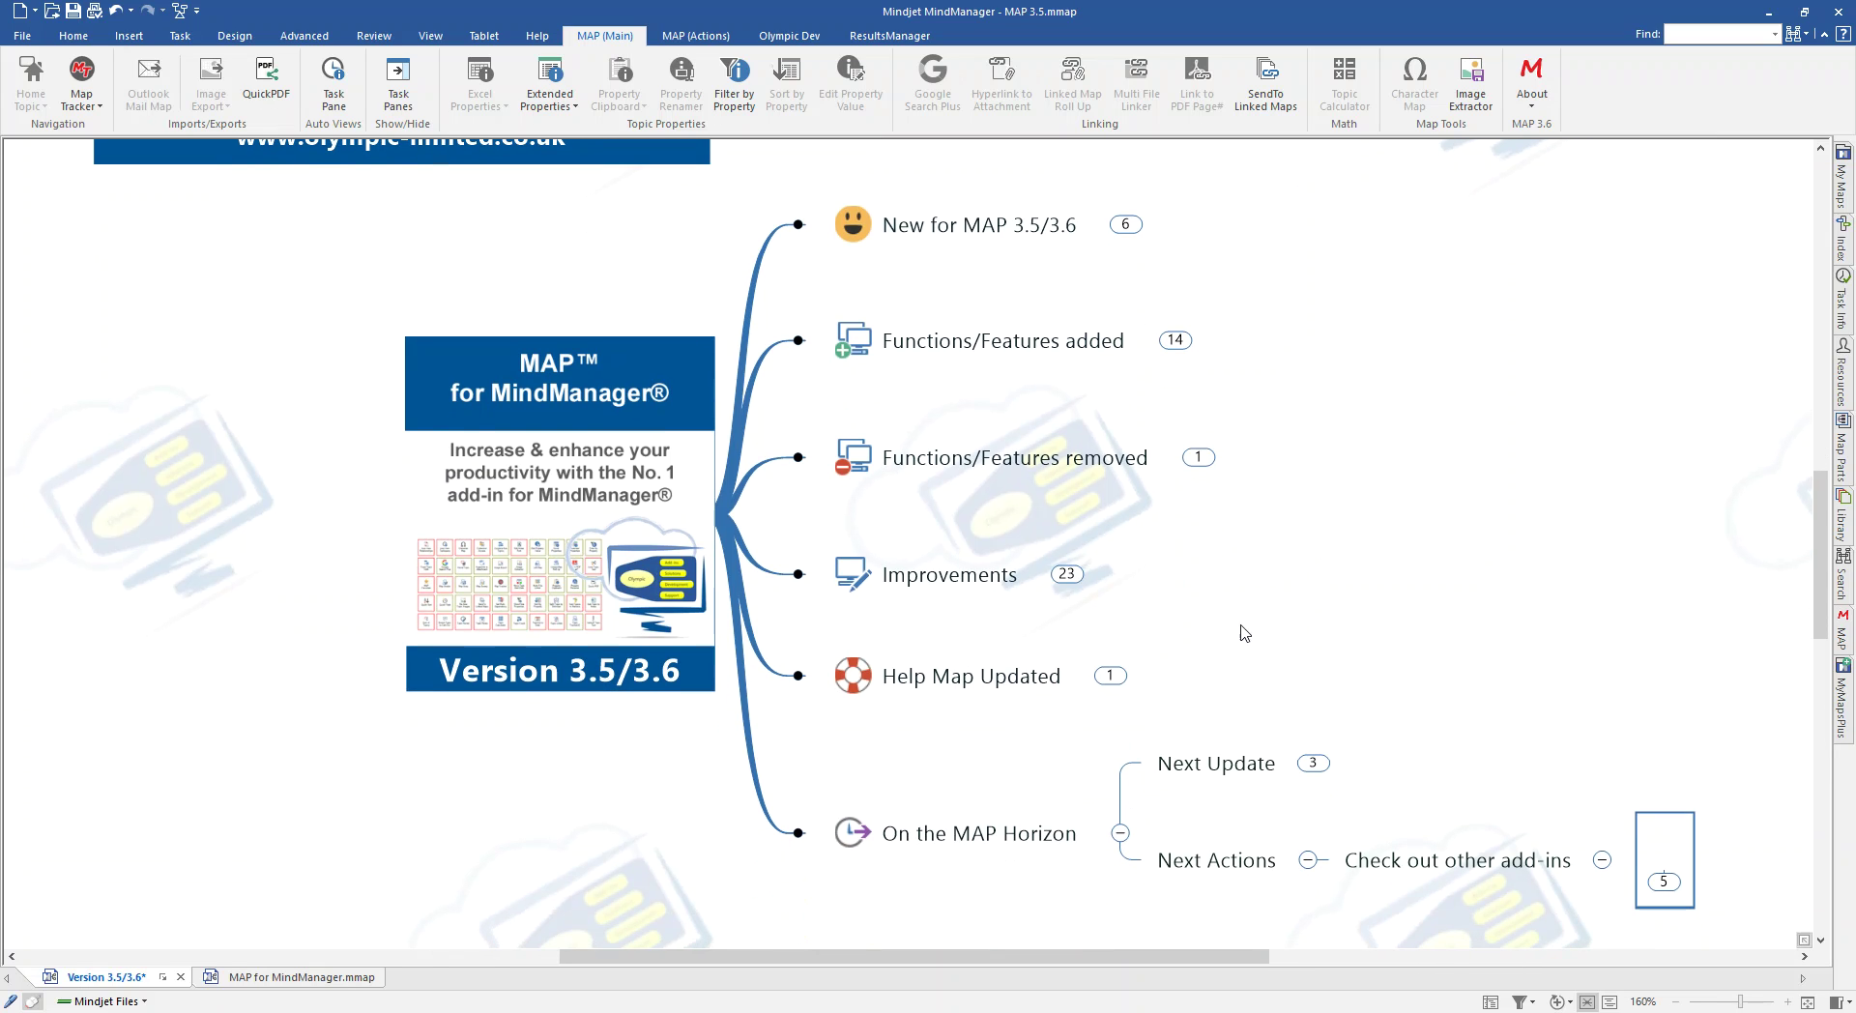
{"action": "left_click", "coordinate": [1120, 833]}
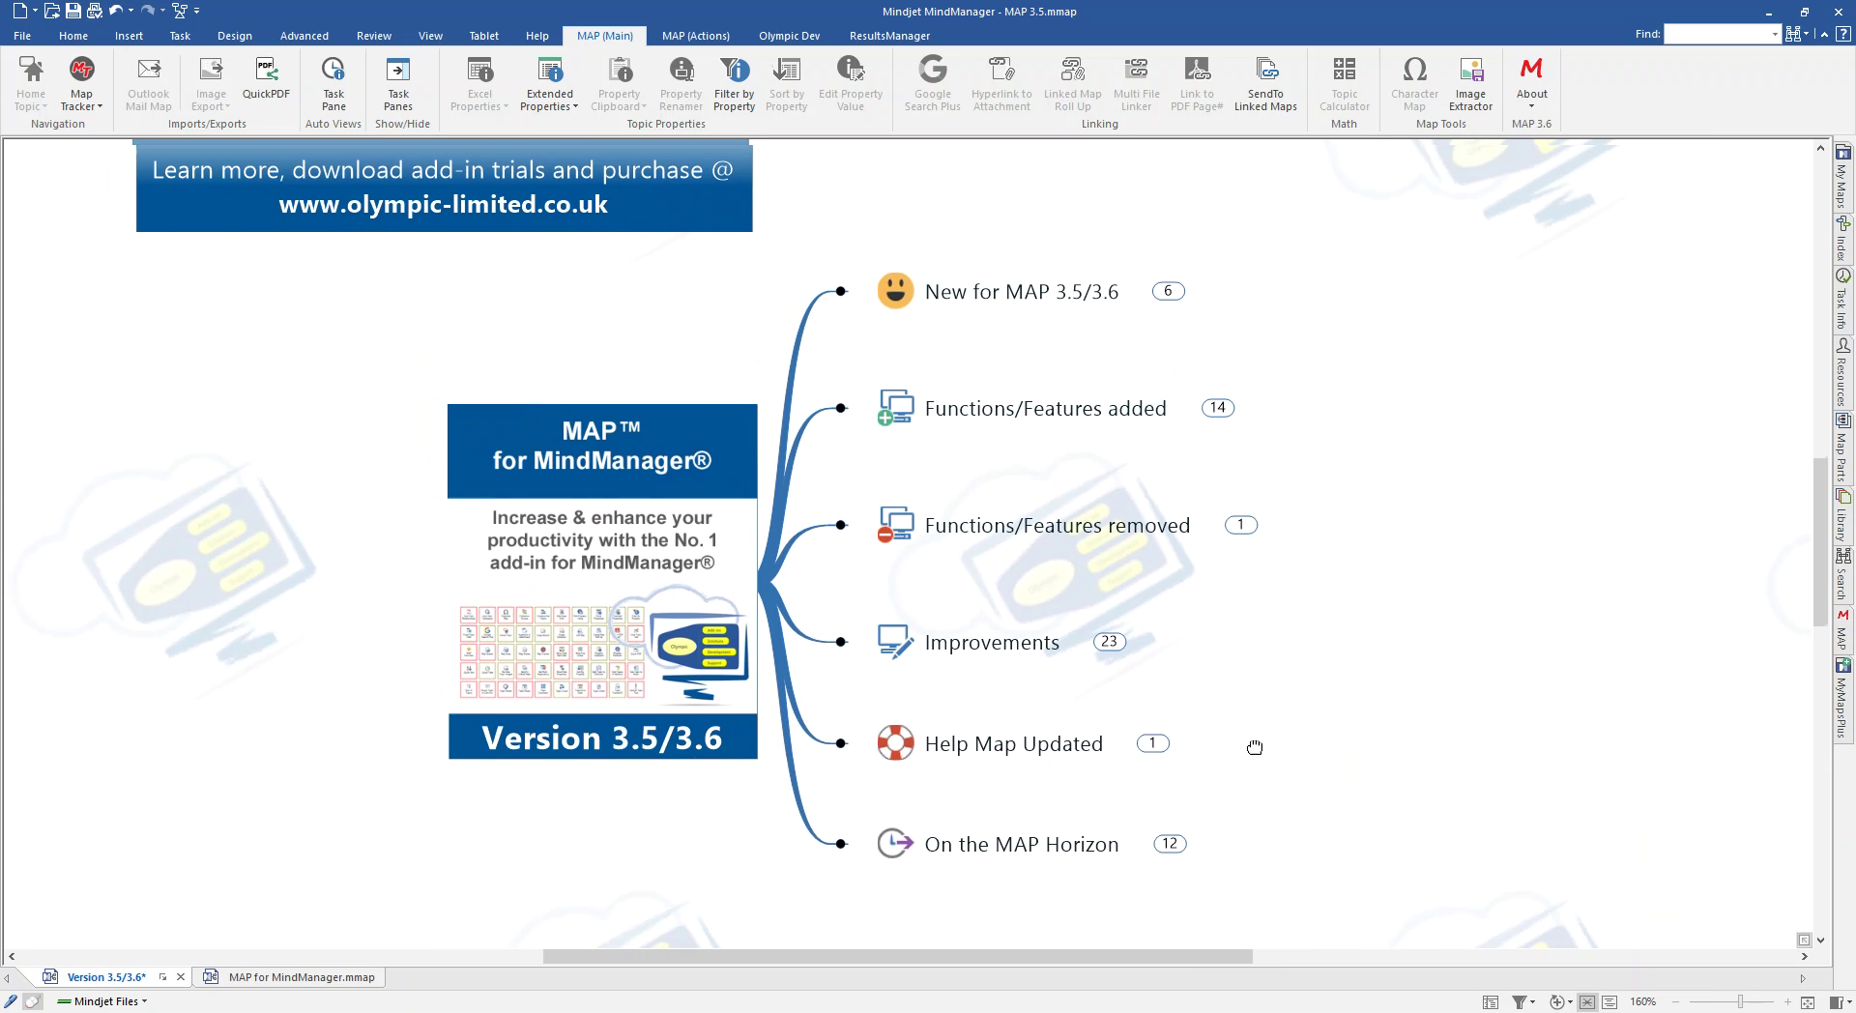